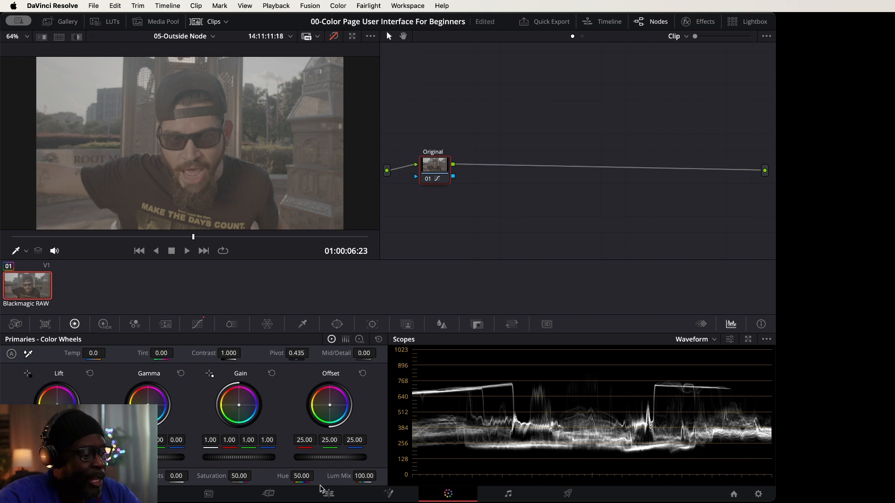
# On the Edit page, move the playhead to 01:00:03:13 and clear the timeline's in and out range.
pyautogui.click(329, 493)
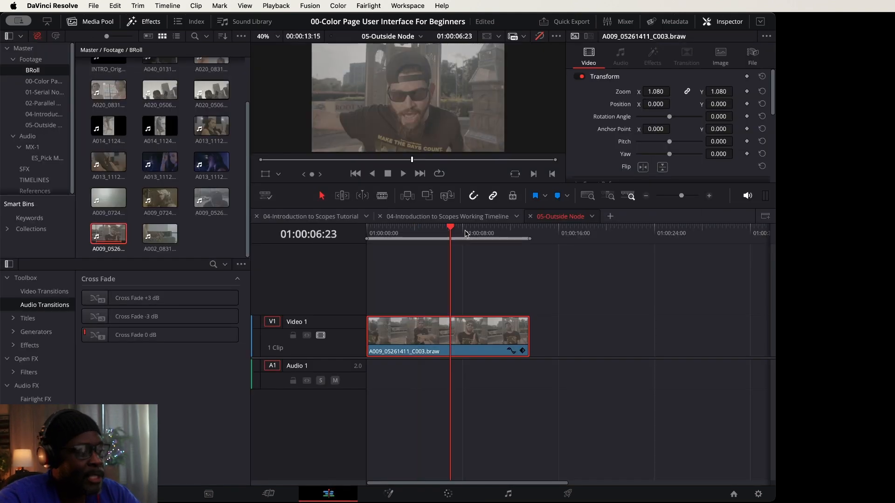
pyautogui.click(481, 278)
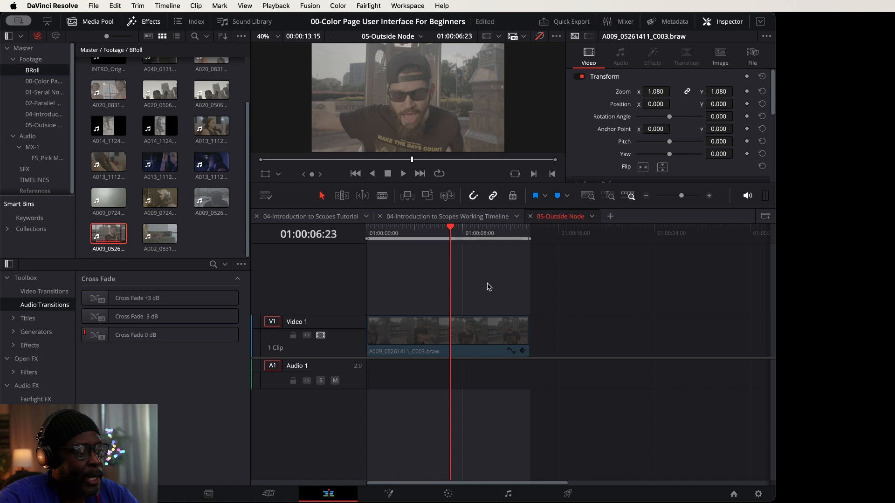
pyautogui.moveTo(420, 237); pyautogui.dragTo(411, 240)
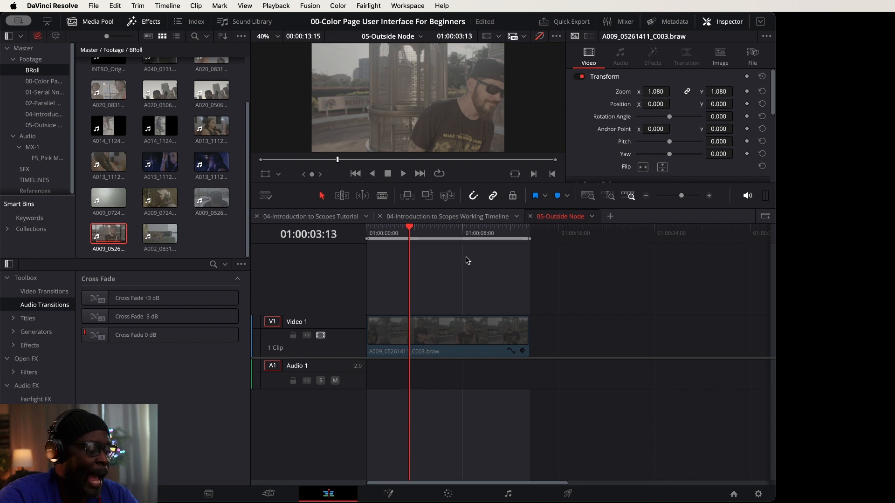
pyautogui.hotkey('alt', 'x')
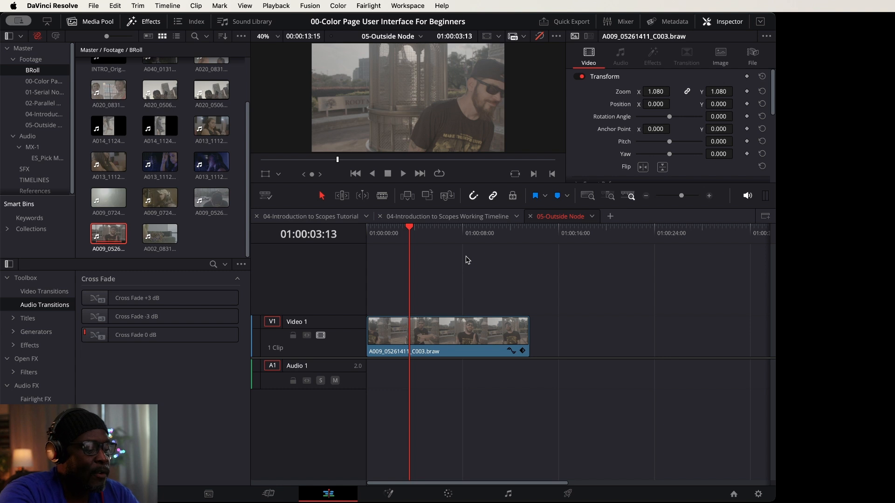
# Mark a timeline range from 01:00:03:13 to 01:00:18:13 and clear it again.
pyautogui.press('i')
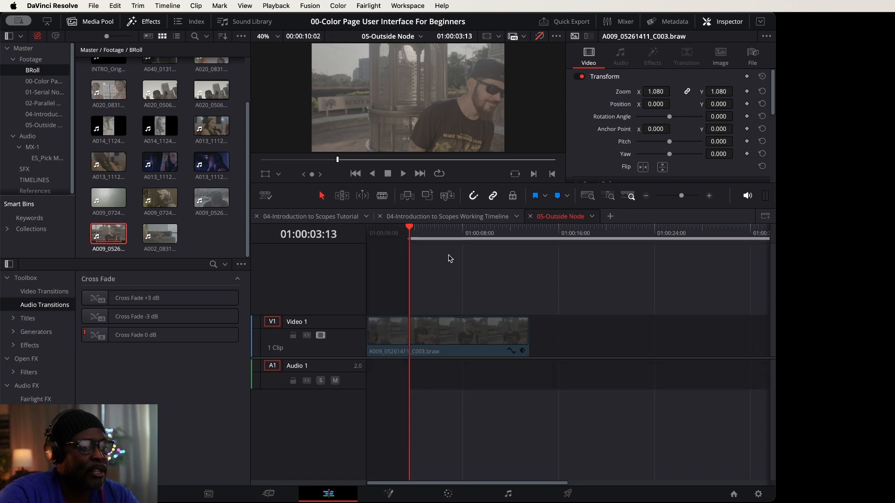
pyautogui.click(589, 230)
pyautogui.press('o')
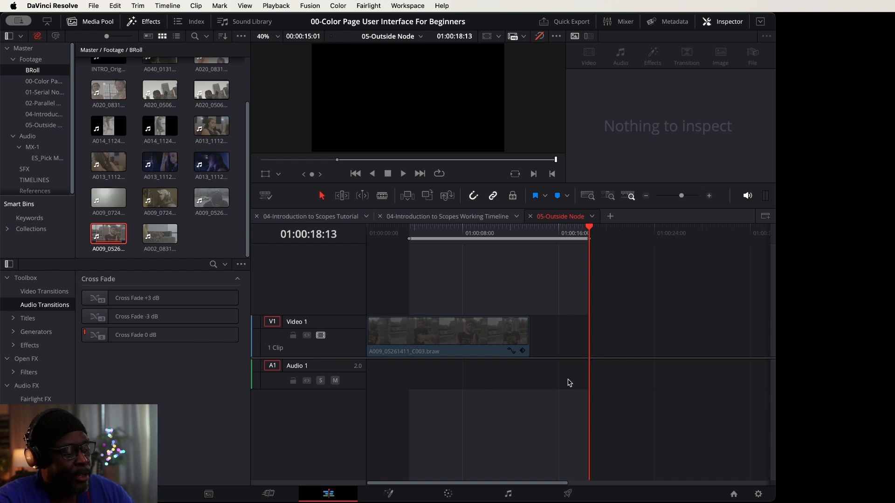
pyautogui.hotkey('alt', 'x')
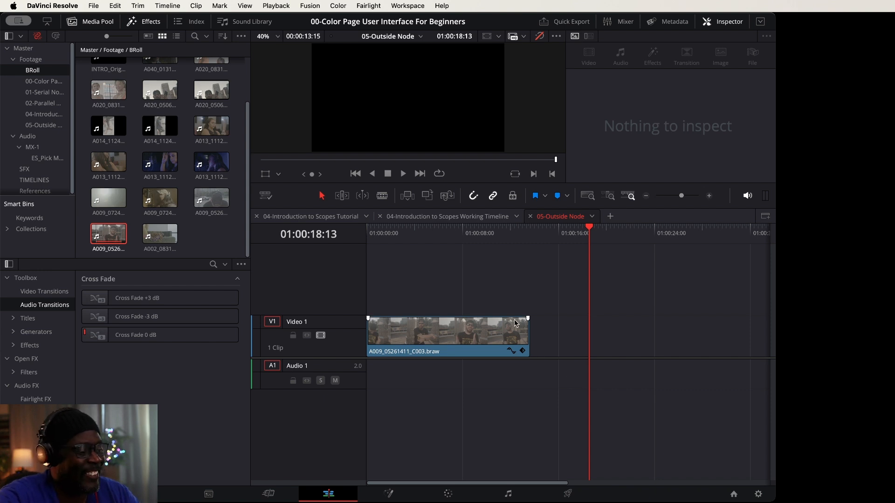
# Park the playhead on the clip at 01:00:04:07 and return to the Color page.
pyautogui.press('super+equal')
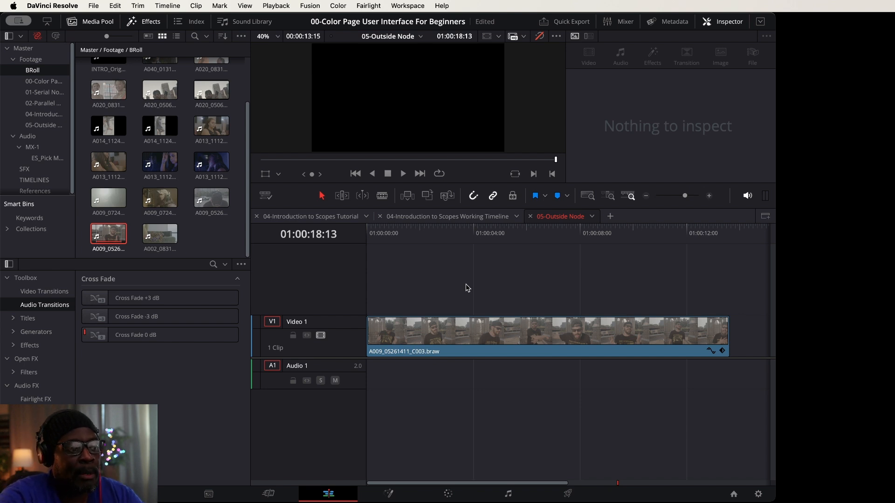
pyautogui.click(493, 228)
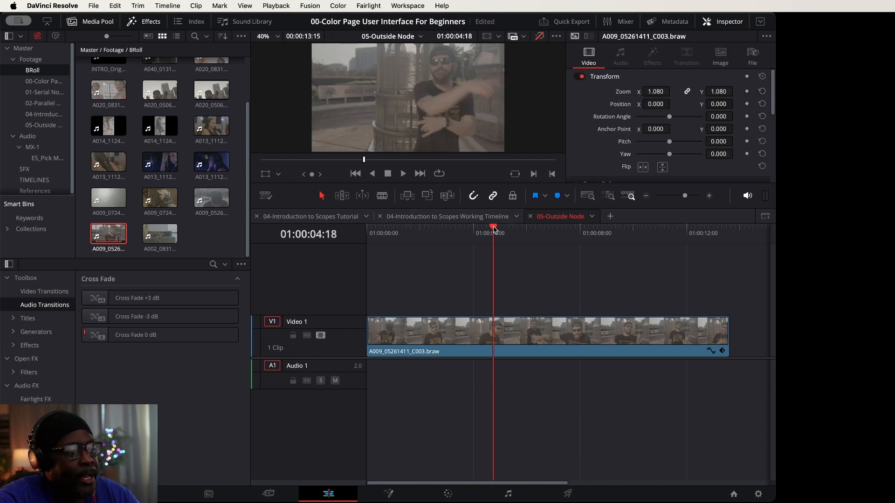
pyautogui.moveTo(495, 229)
pyautogui.mouseDown()
pyautogui.moveTo(455, 231)
pyautogui.moveTo(493, 231)
pyautogui.moveTo(481, 230)
pyautogui.mouseUp()
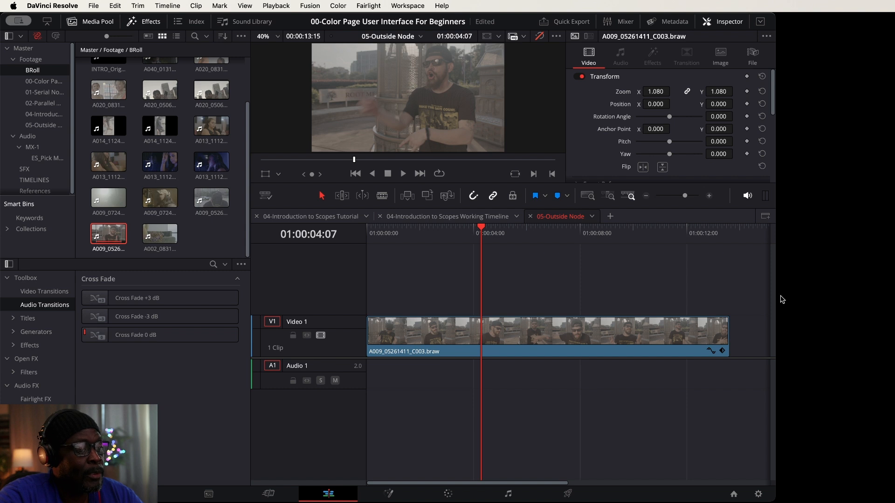
pyautogui.click(806, 283)
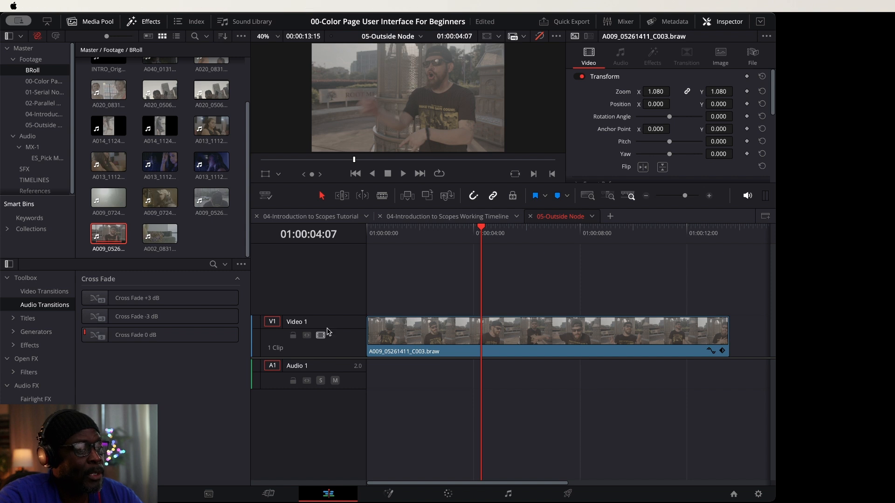
pyautogui.click(93, 389)
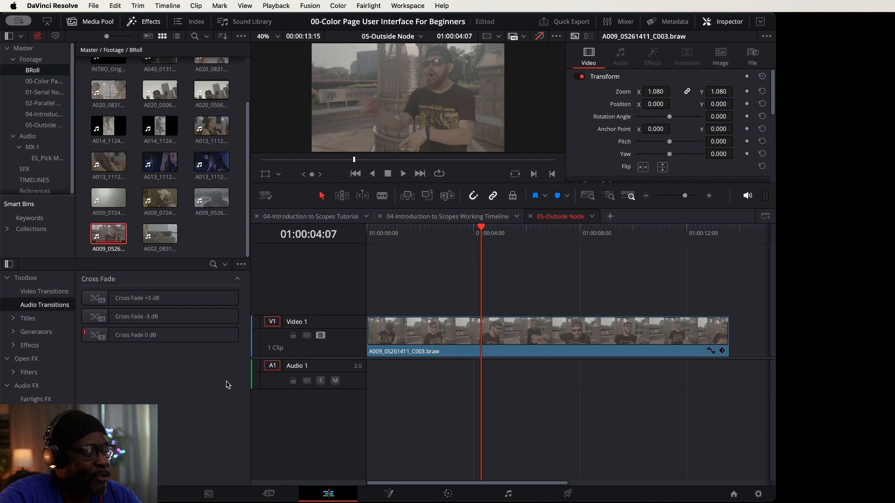
pyautogui.click(447, 494)
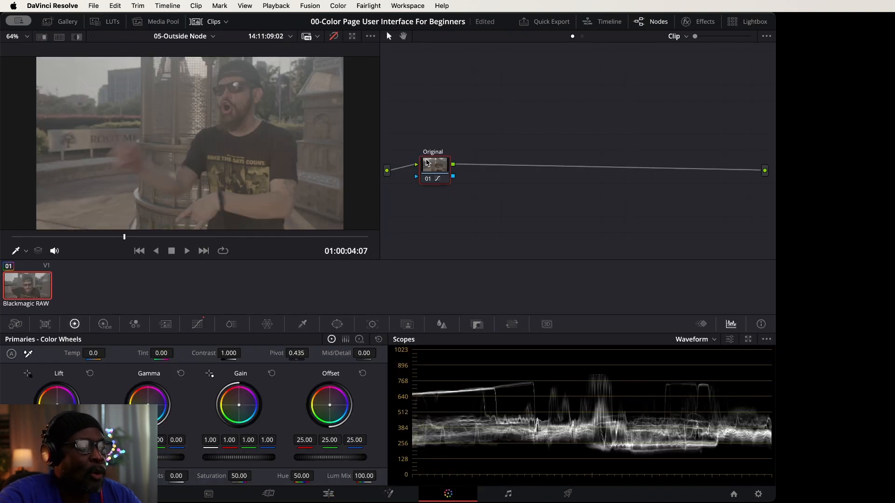
# Turn off the bypass of color grades, reset the Original node's grade and shift the node along its connection line.
pyautogui.moveTo(428, 163); pyautogui.dragTo(421, 173)
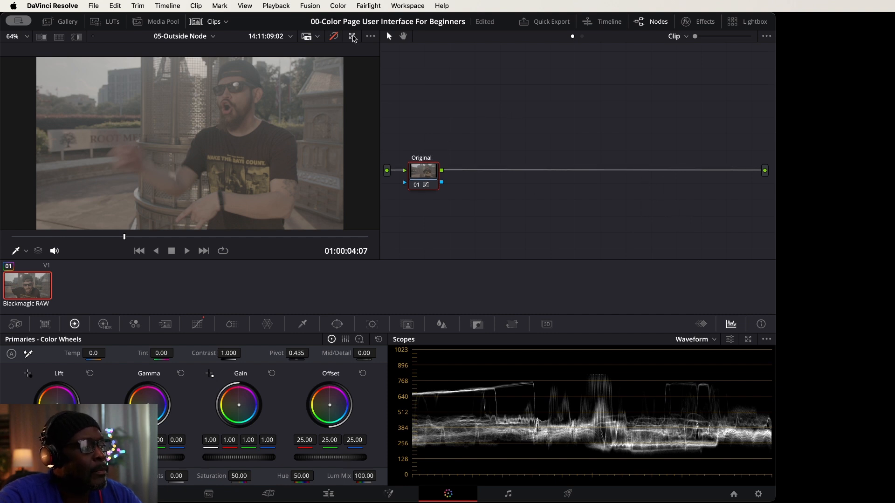
pyautogui.click(334, 35)
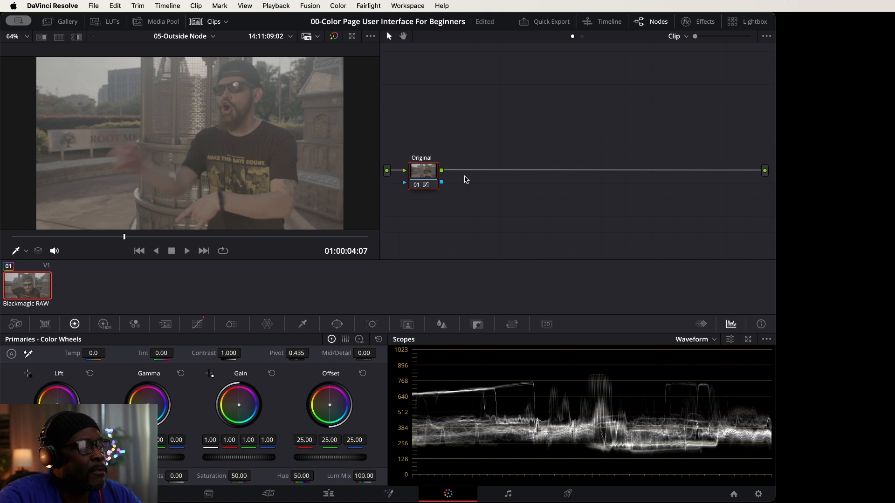
pyautogui.rightClick(427, 173)
pyautogui.click(471, 182)
pyautogui.moveTo(440, 174); pyautogui.dragTo(471, 173)
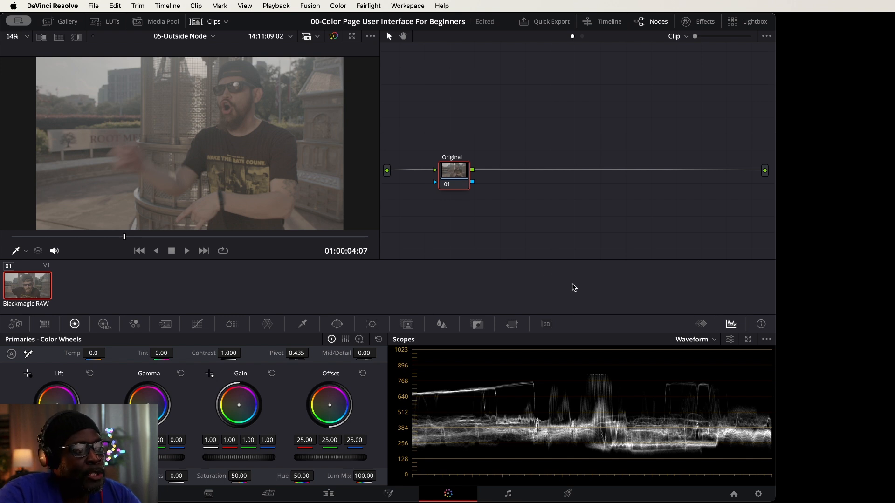
# Disconnect the Original node from the graph's source and output, and reposition the loose node between them.
pyautogui.click(419, 169)
pyautogui.click(746, 168)
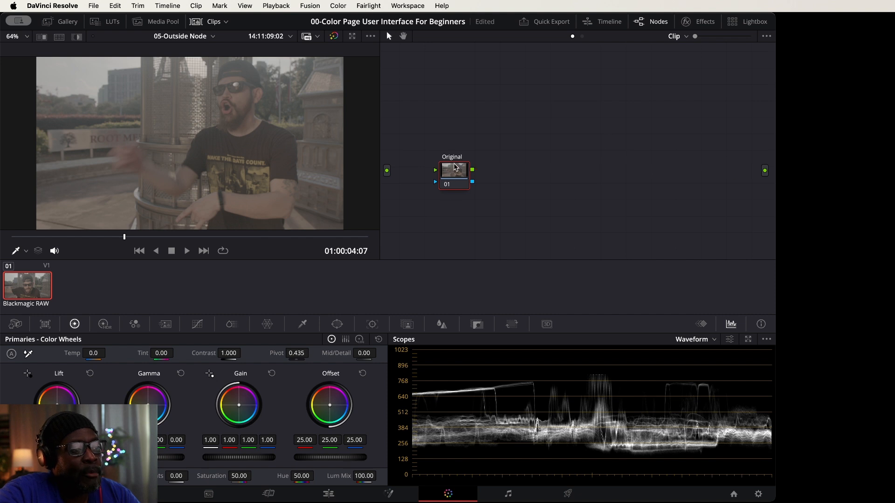
pyautogui.moveTo(454, 164); pyautogui.dragTo(469, 137)
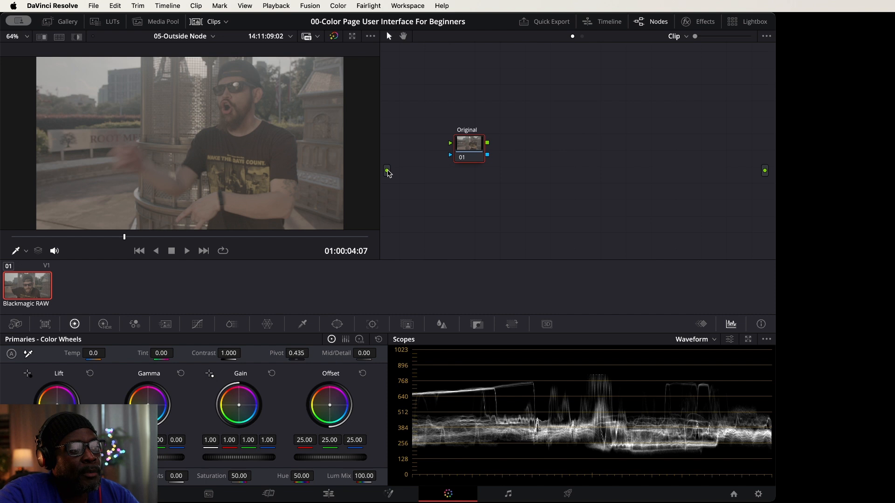
pyautogui.moveTo(470, 148); pyautogui.dragTo(441, 174)
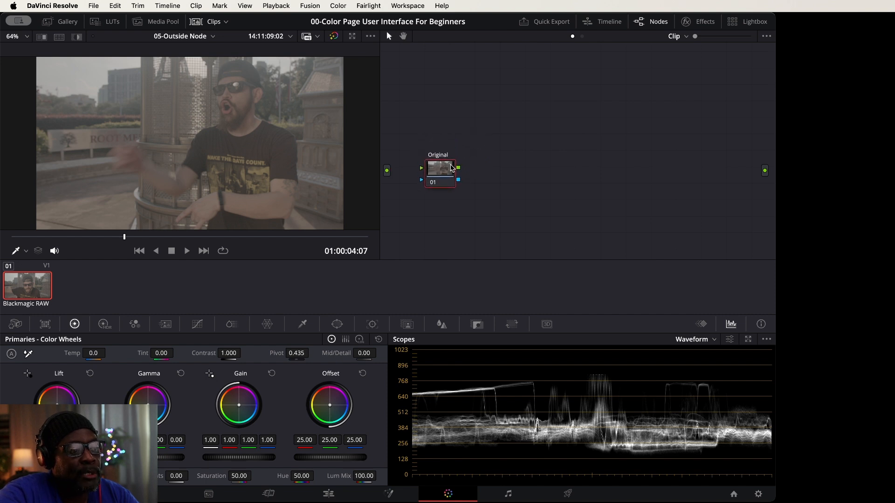
# Connect the source to the Original node's RGB input and its RGB output to the graph's output.
pyautogui.moveTo(387, 171); pyautogui.dragTo(422, 168)
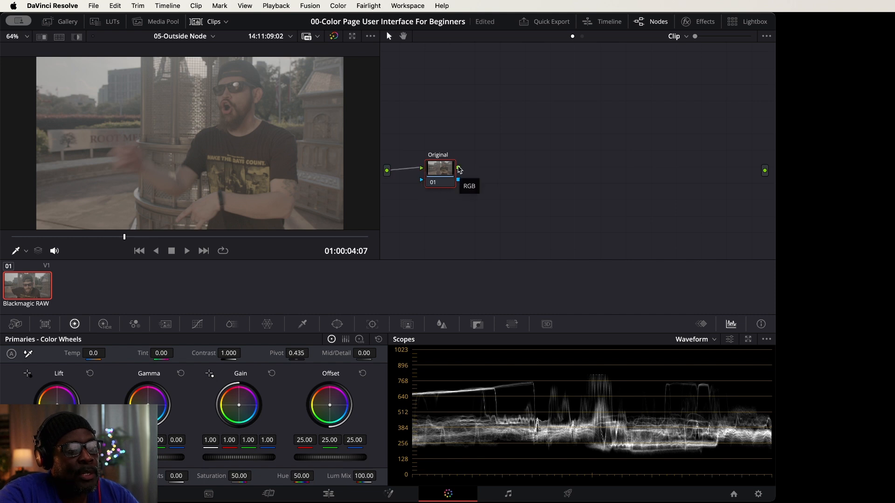
pyautogui.moveTo(458, 168); pyautogui.dragTo(765, 172)
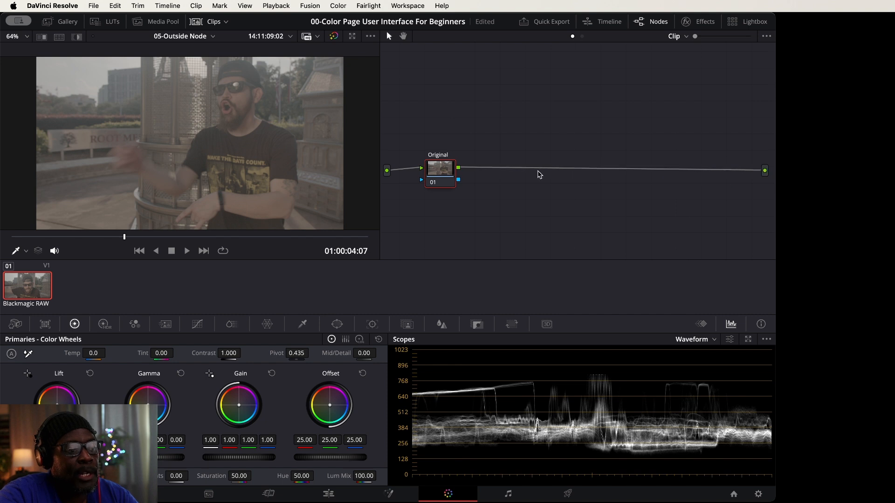
pyautogui.moveTo(446, 171); pyautogui.dragTo(436, 171)
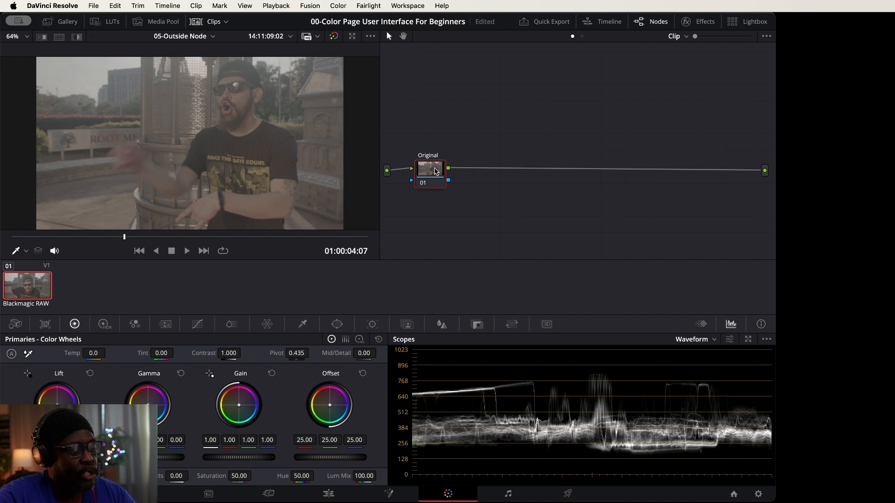
# Add a serial node after the Original node and label it Exposure.
pyautogui.hotkey('alt', 's')
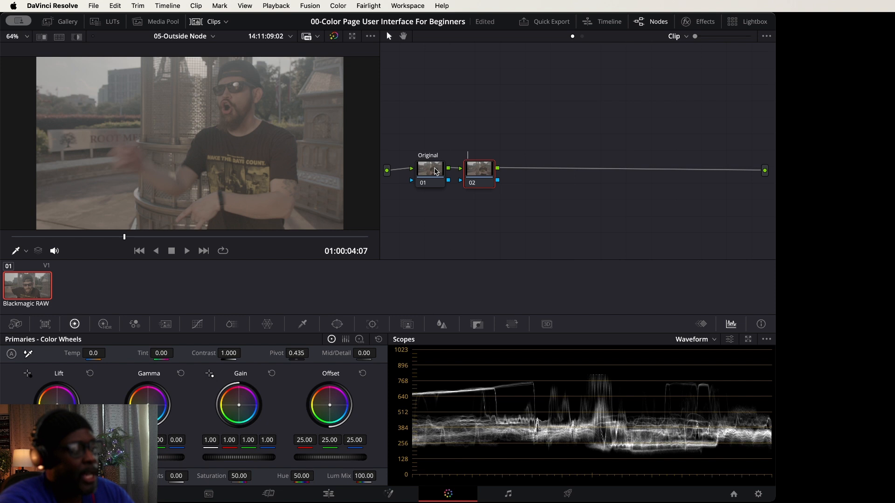
pyautogui.write('Ex')
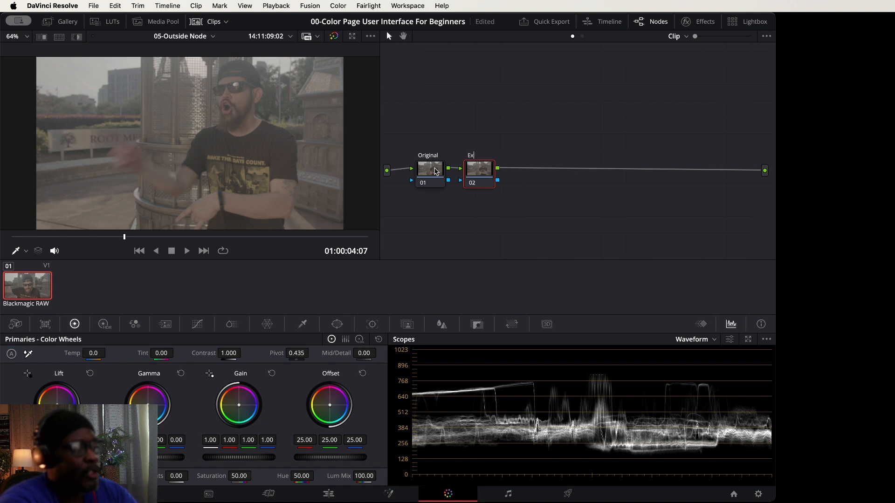
pyautogui.write('posure')
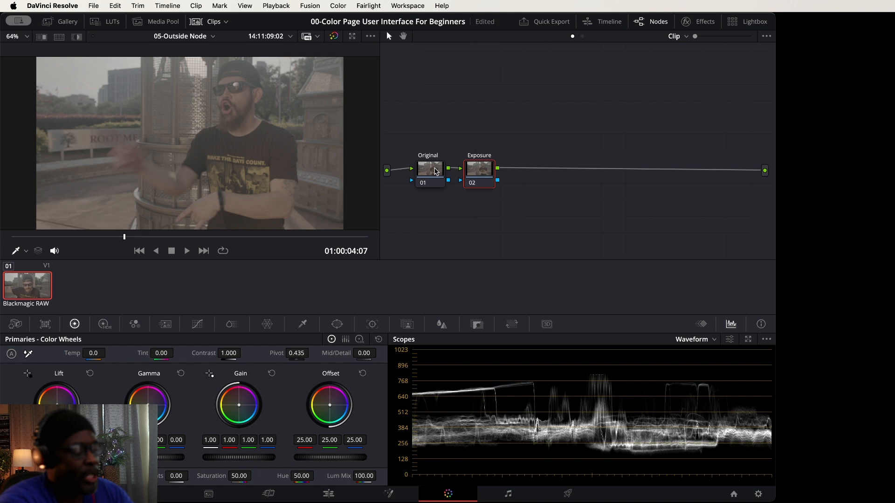
# Add a serial node after the Exposure node and label it Color Balance.
pyautogui.hotkey('alt', 's')
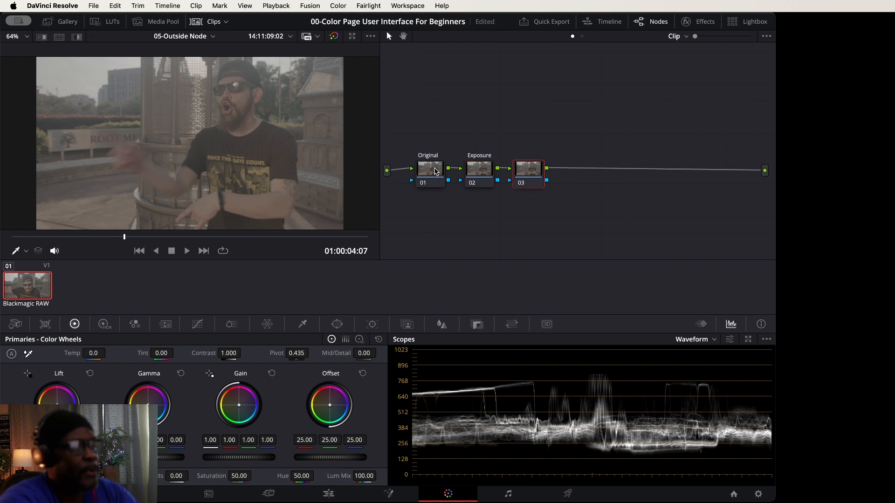
pyautogui.press('F2')
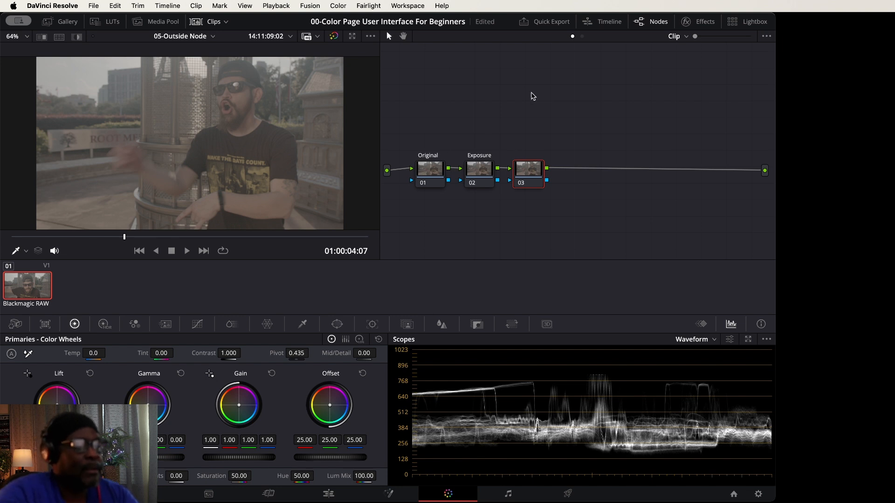
pyautogui.rightClick(530, 174)
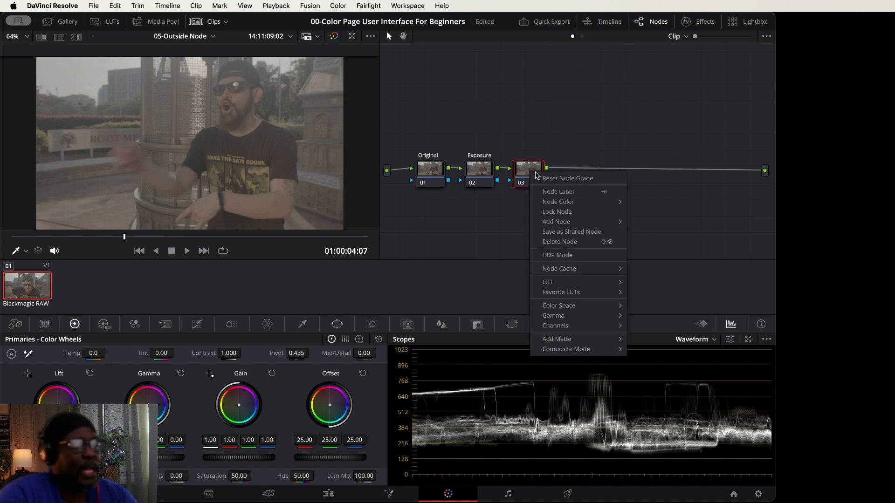
pyautogui.click(563, 193)
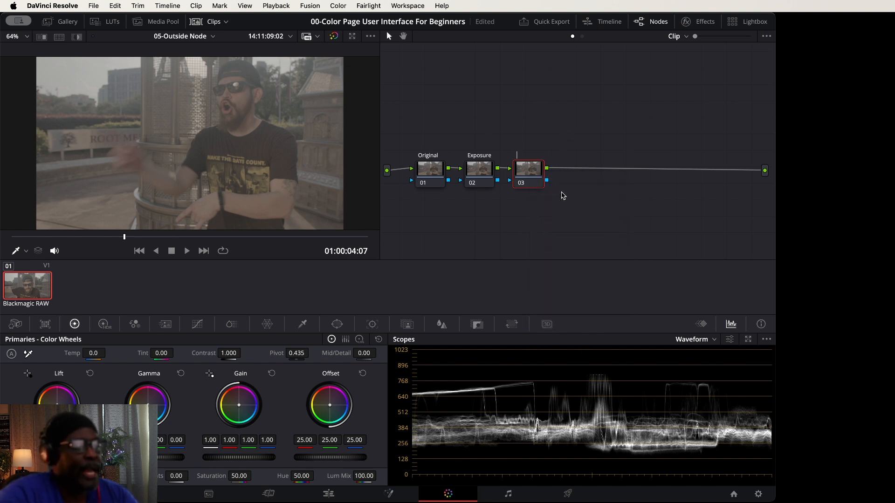
pyautogui.rightClick(533, 167)
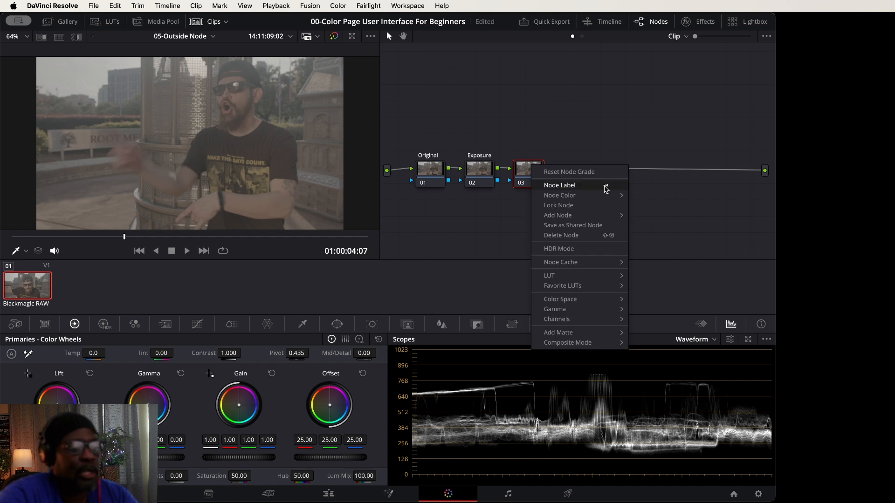
pyautogui.click(567, 188)
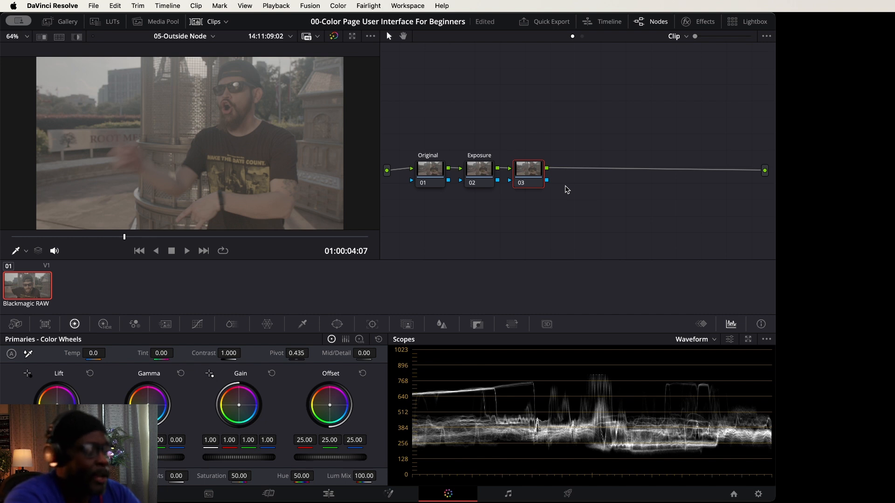
pyautogui.write('Colo')
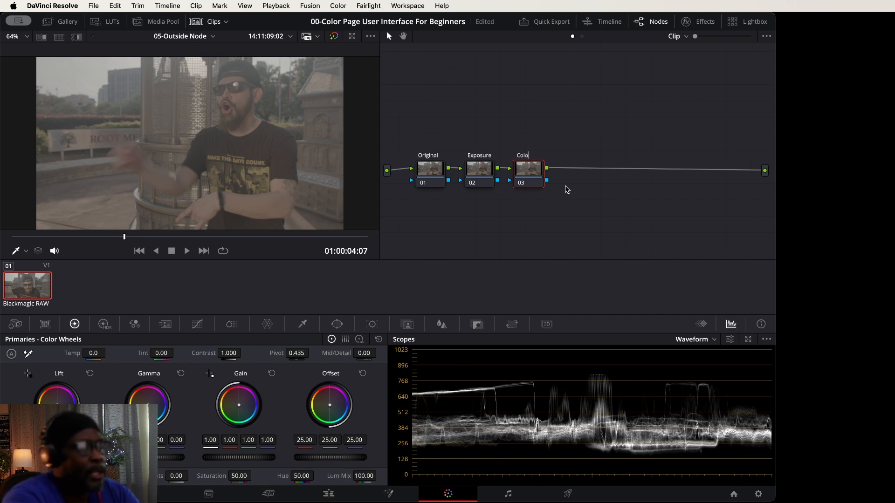
pyautogui.write('r Balance')
pyautogui.press('Return')
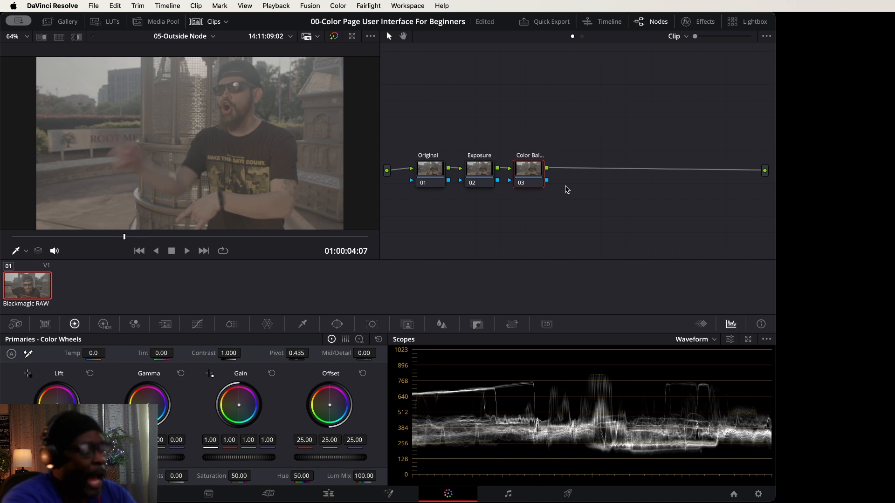
# Add a serial node labelled Saturation after Color Balance, and move the Exposure, Color Balance and Saturation nodes above the Original node.
pyautogui.hotkey('alt', 's')
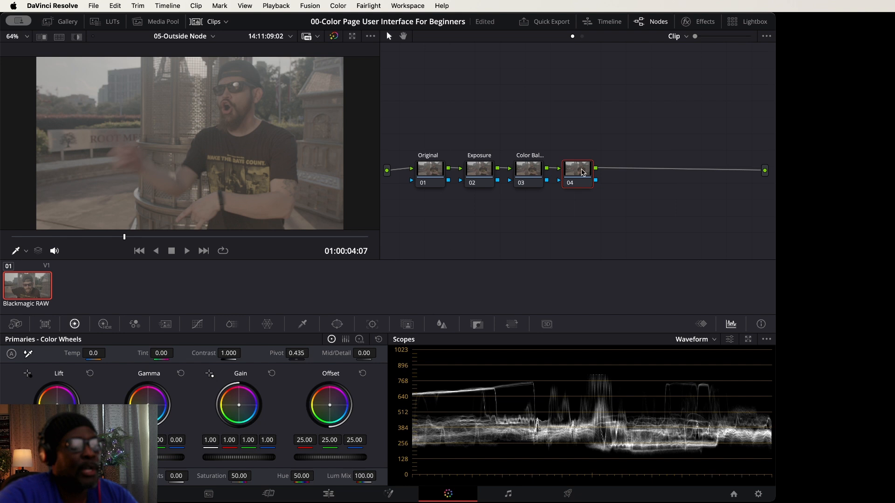
pyautogui.rightClick(609, 159)
pyautogui.moveTo(669, 189)
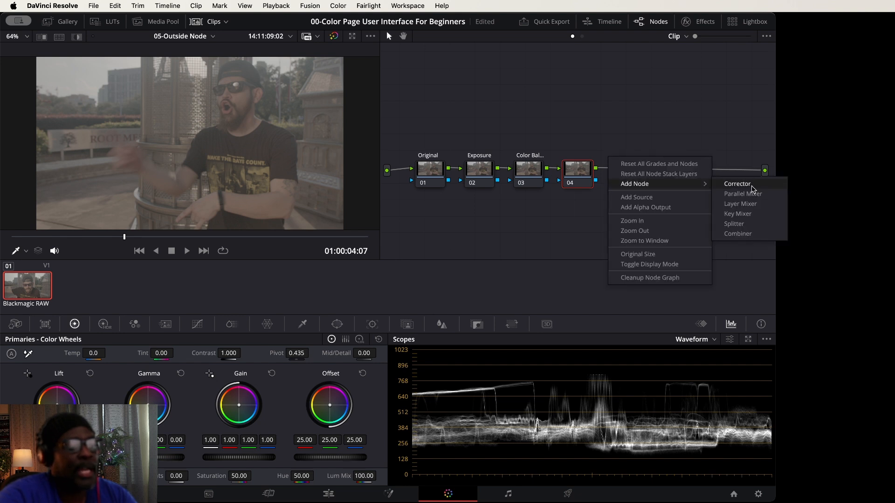
pyautogui.click(672, 115)
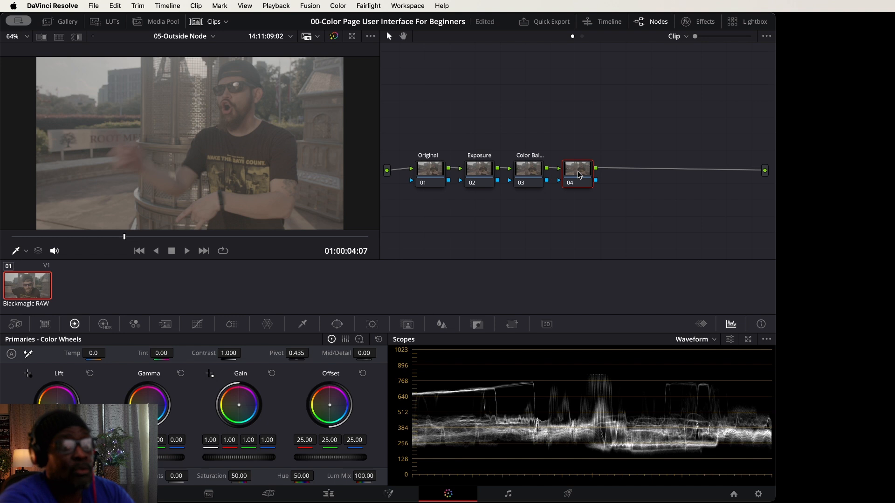
pyautogui.write('S')
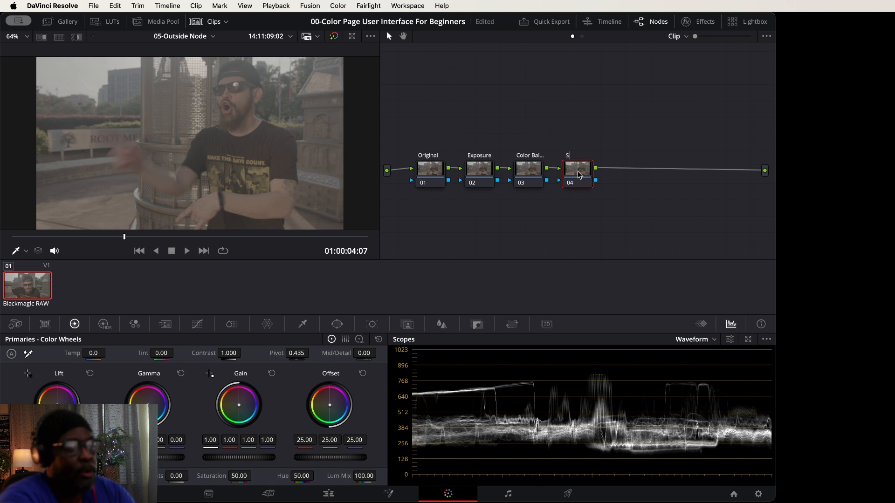
pyautogui.write('aturation')
pyautogui.moveTo(586, 100); pyautogui.dragTo(479, 80)
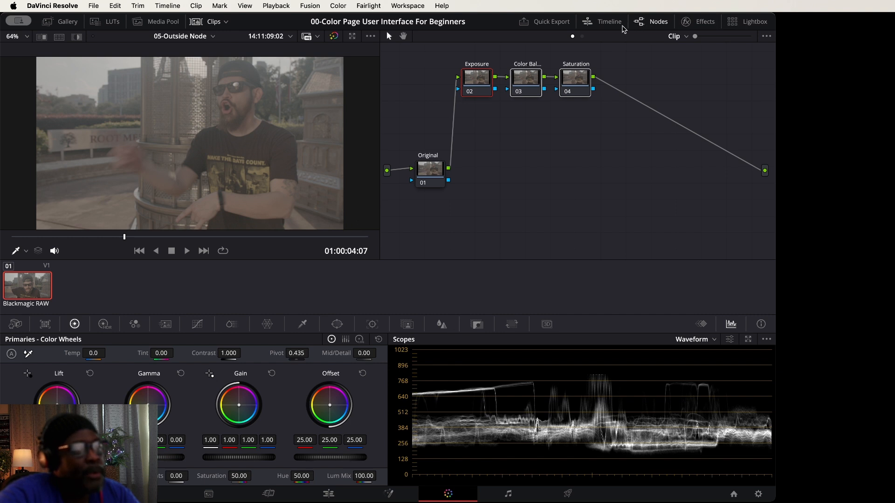
# Switch to the Edit page and examine the Camera group of the Blackmagic RAW clip's metadata.
pyautogui.click(331, 496)
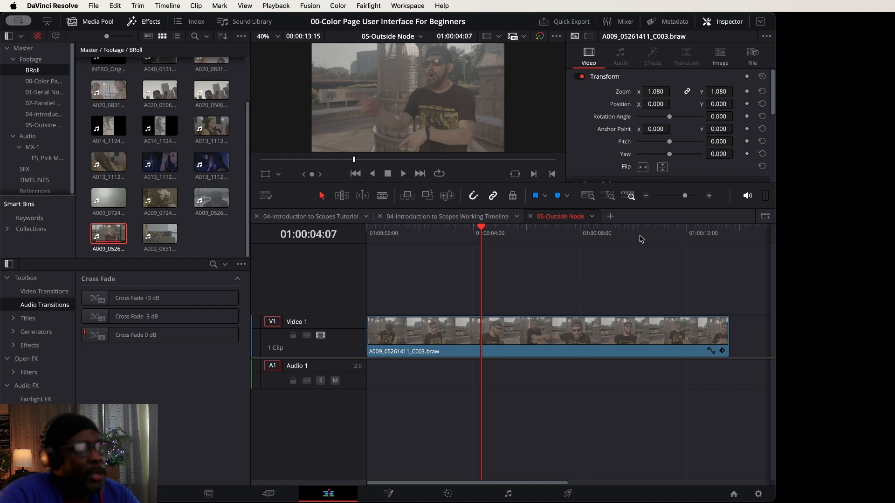
pyautogui.click(675, 22)
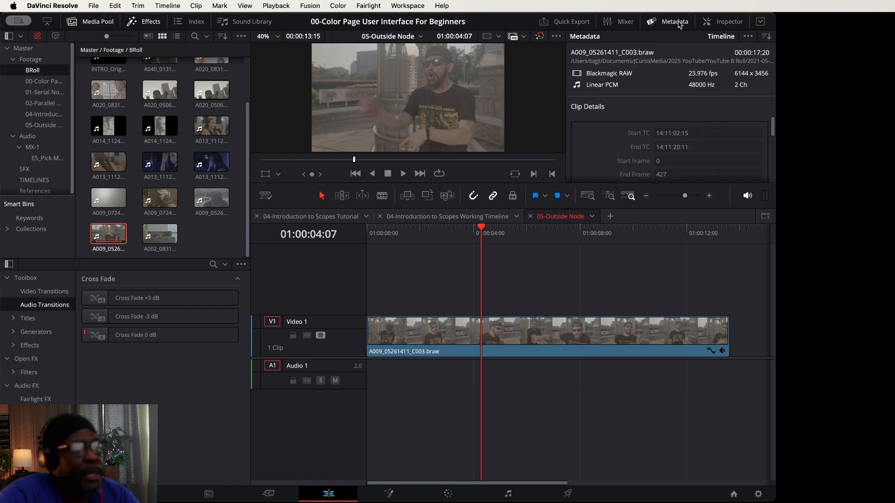
pyautogui.click(767, 40)
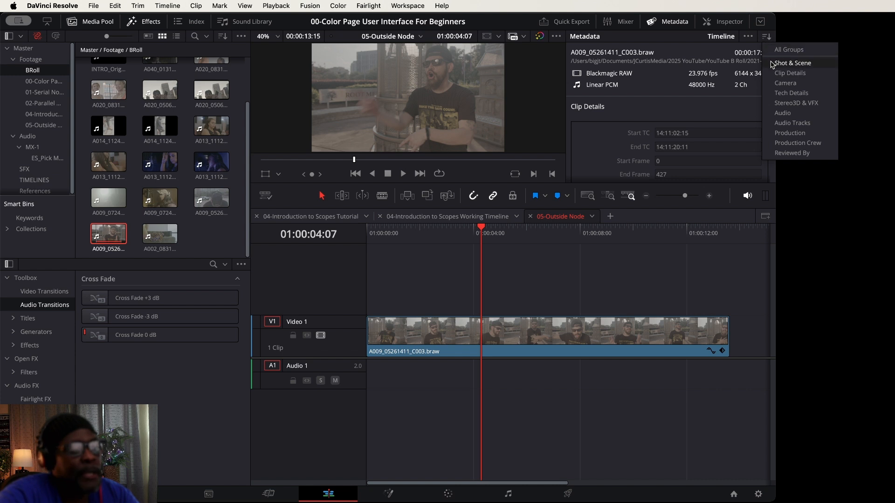
pyautogui.click(786, 84)
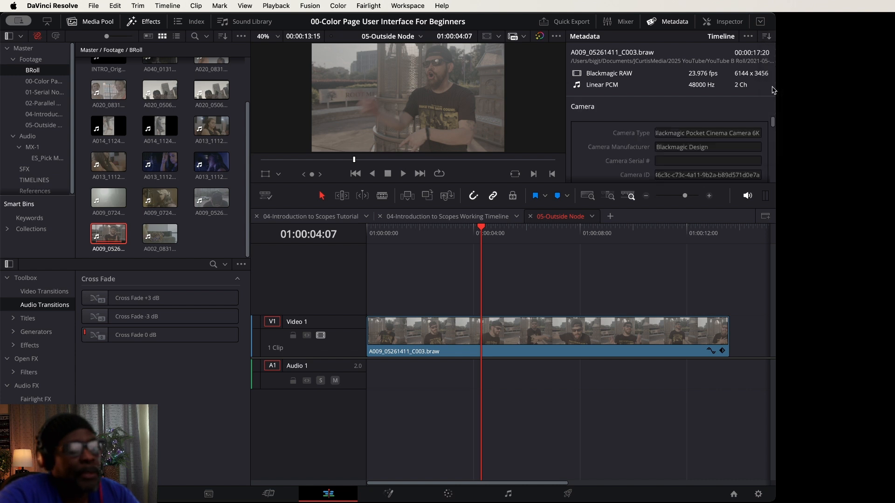
pyautogui.scroll(-5, 690, 144)
pyautogui.scroll(5, 690, 142)
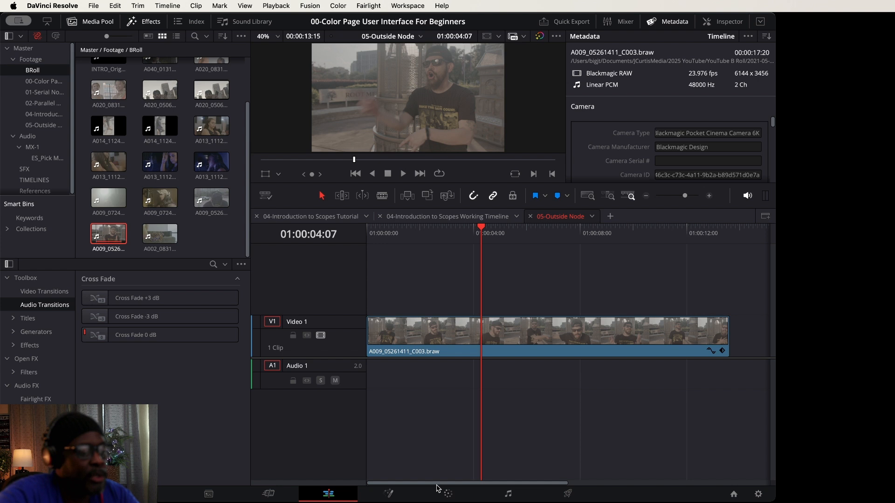
# Return to the Color page and correct the Exposure node by lowering the Lift and raising the Gain to 1.19.
pyautogui.click(448, 495)
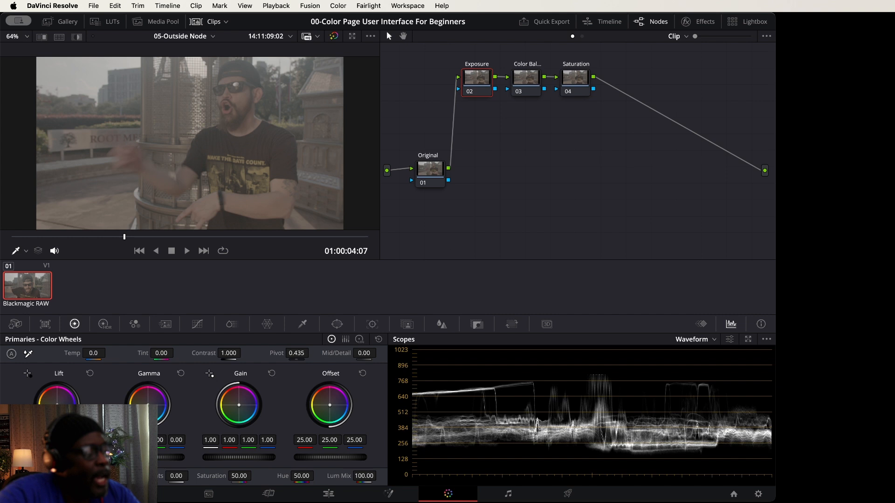
pyautogui.moveTo(56, 458); pyautogui.dragTo(37, 458)
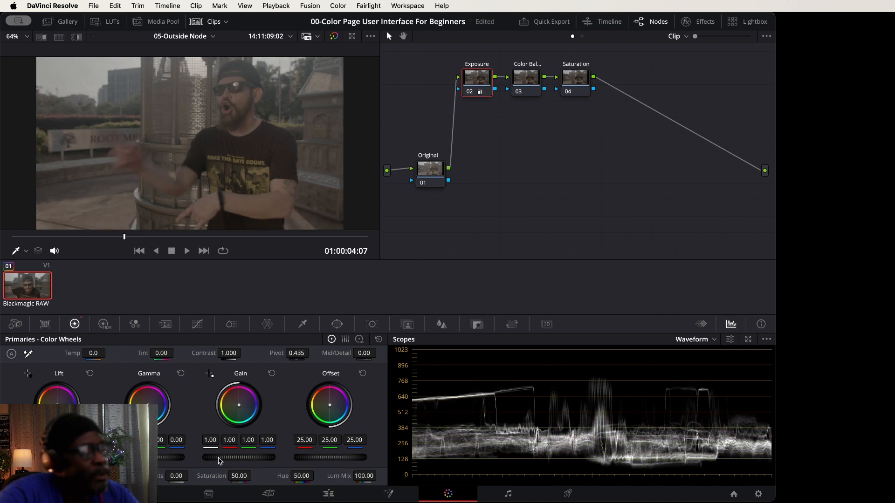
pyautogui.moveTo(239, 457); pyautogui.dragTo(261, 457)
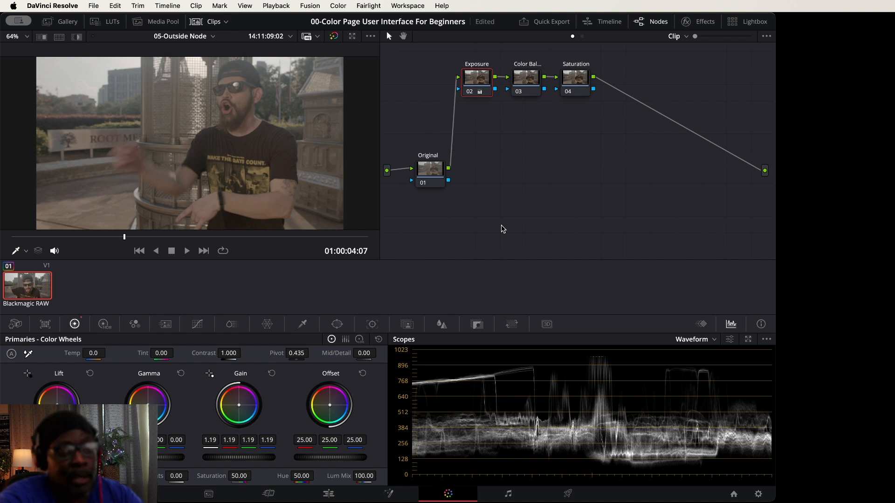
# Increase the Color Boost on the Saturation node.
pyautogui.click(528, 78)
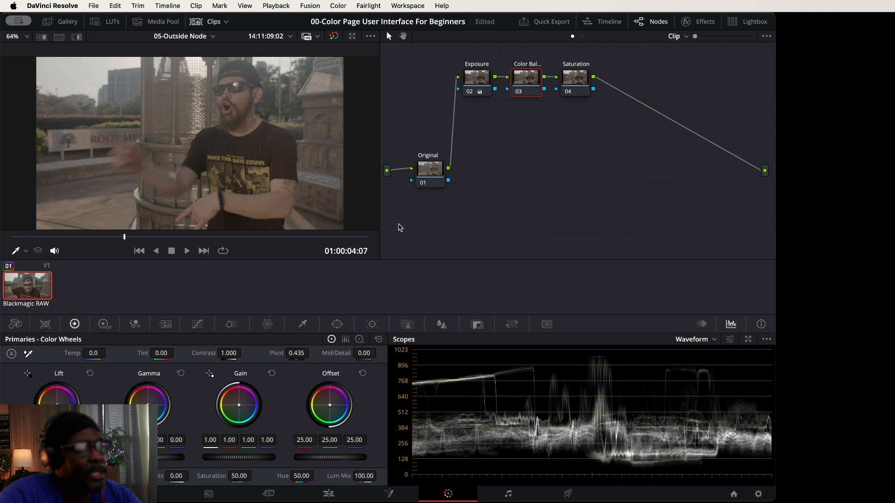
pyautogui.click(577, 79)
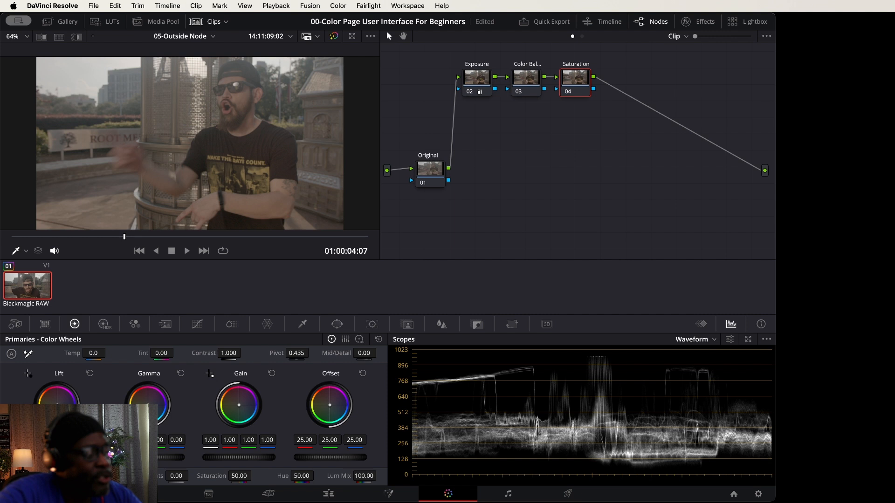
pyautogui.moveTo(51, 476); pyautogui.dragTo(74, 476)
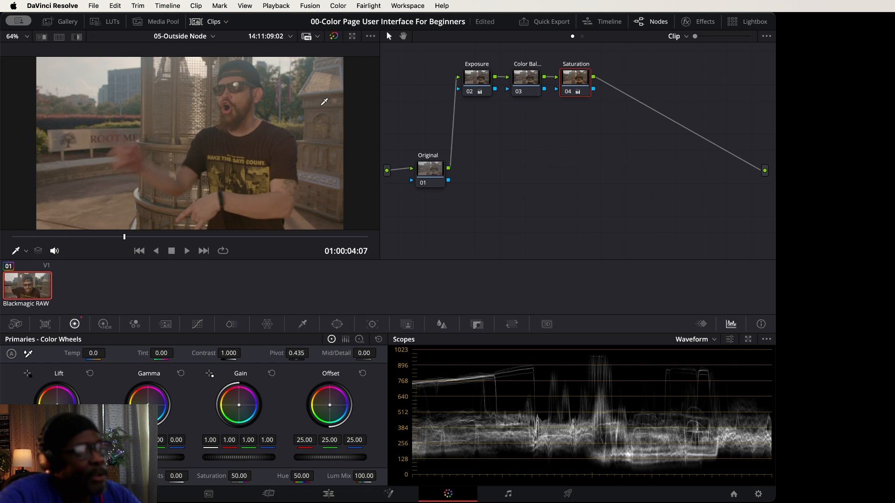
# Select the Color Balance node, and set up the workspace with the clip thumbnails hidden and the Parade scope shown.
pyautogui.click(534, 77)
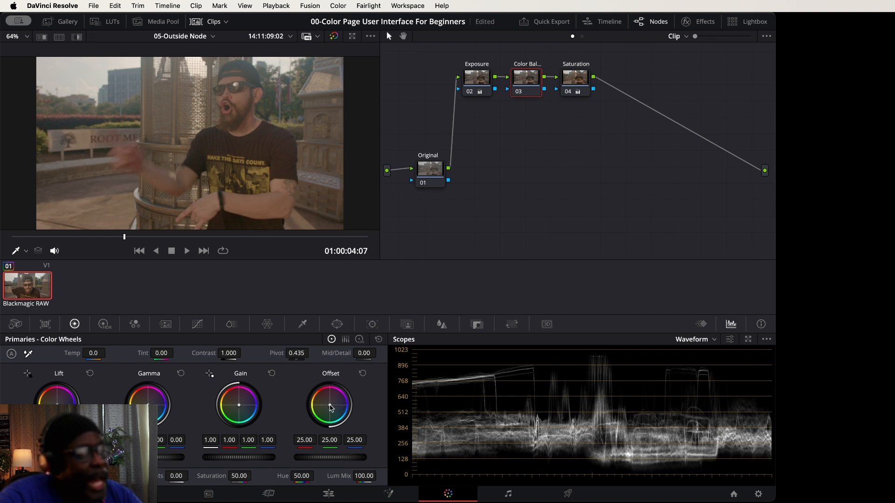
pyautogui.click(212, 22)
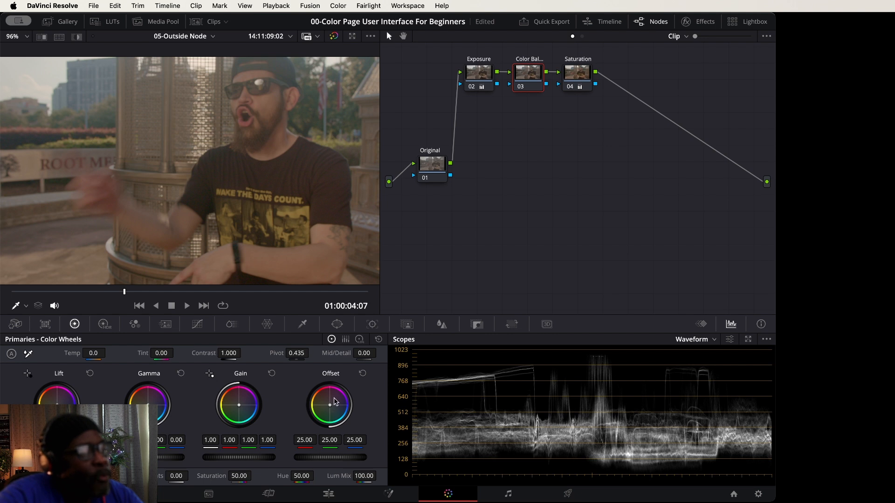
pyautogui.click(714, 341)
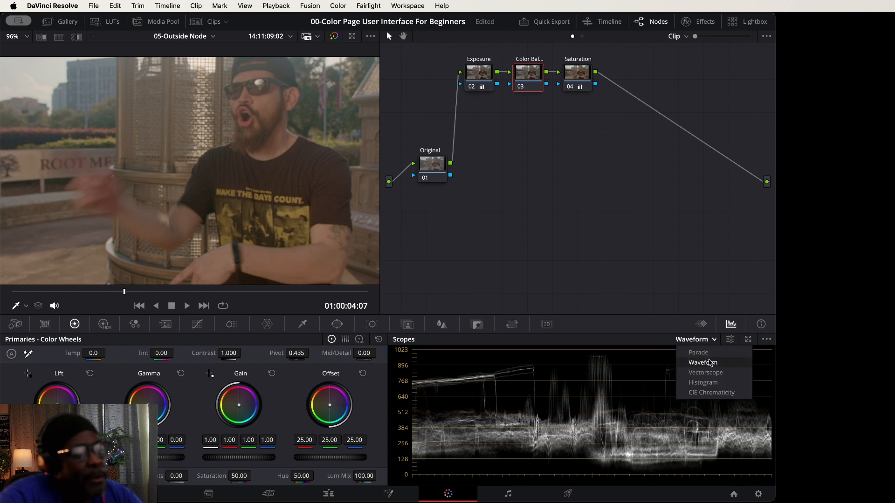
pyautogui.click(711, 353)
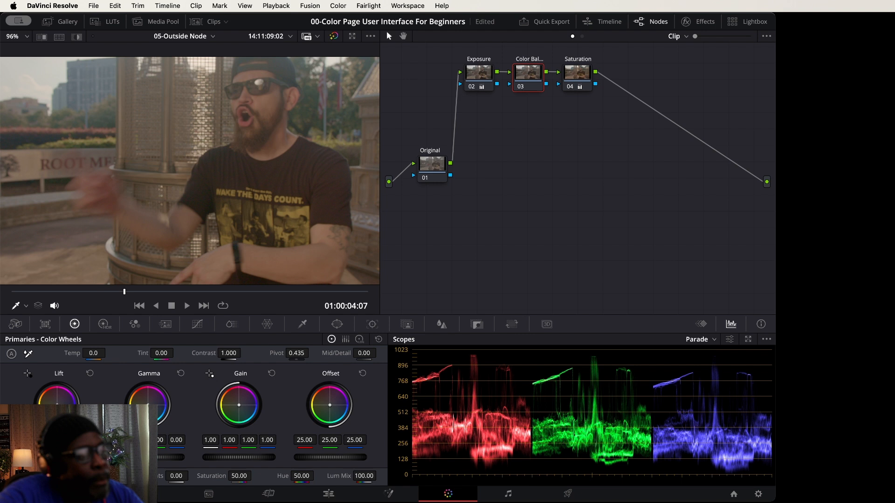
# Shift the Color Balance node's Offset to 21.55 red, 23.46 green and 24.82 blue, check it against the disabled node, and save the project.
pyautogui.moveTo(329, 407); pyautogui.dragTo(336, 407)
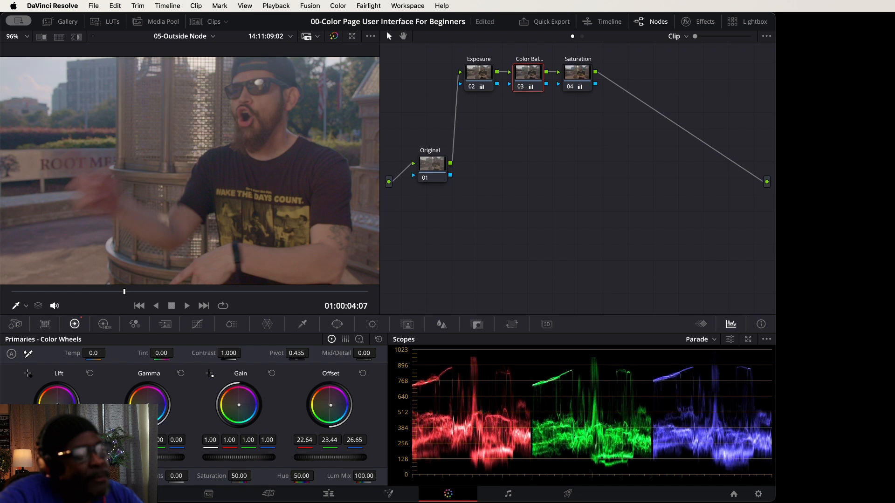
pyautogui.moveTo(337, 407); pyautogui.dragTo(333, 405)
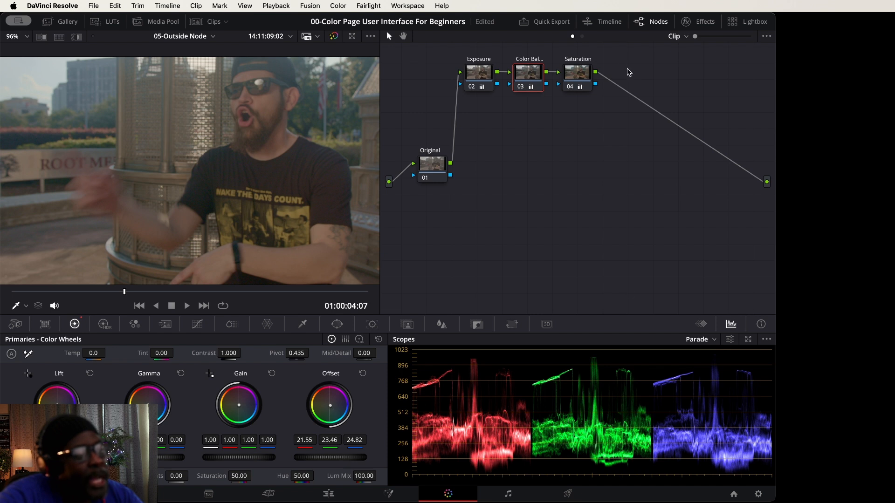
pyautogui.click(521, 88)
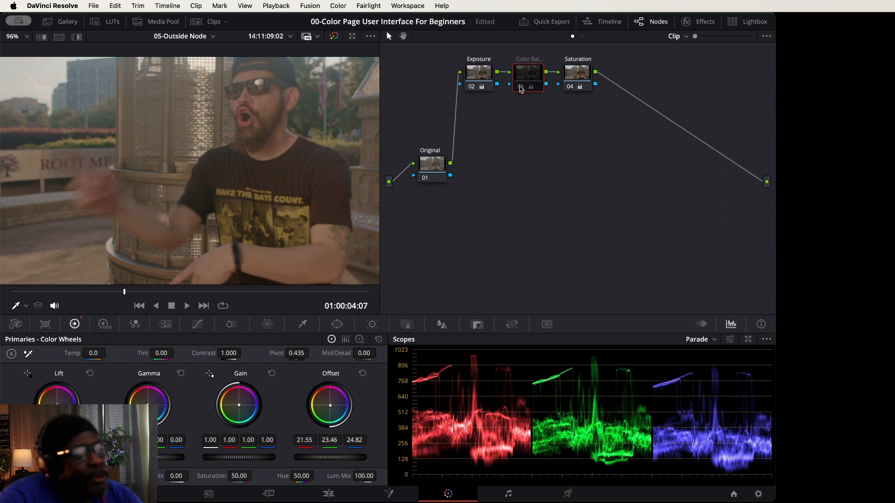
pyautogui.click(520, 88)
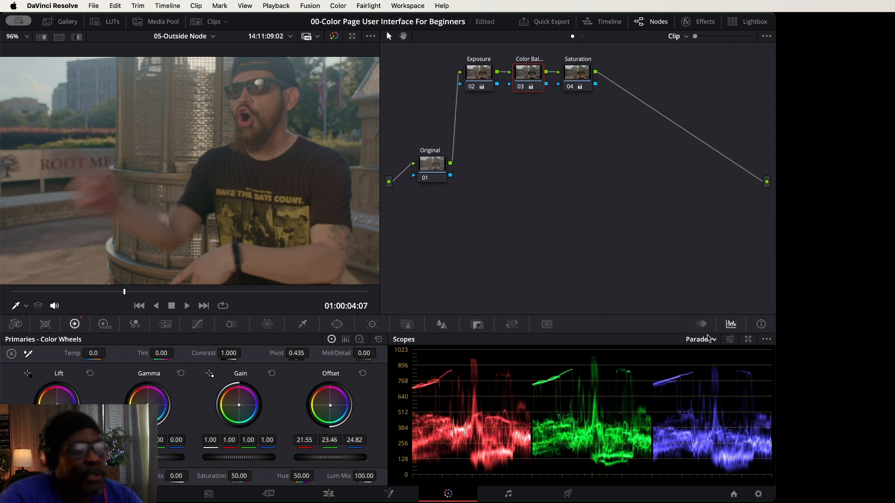
pyautogui.press('super+s')
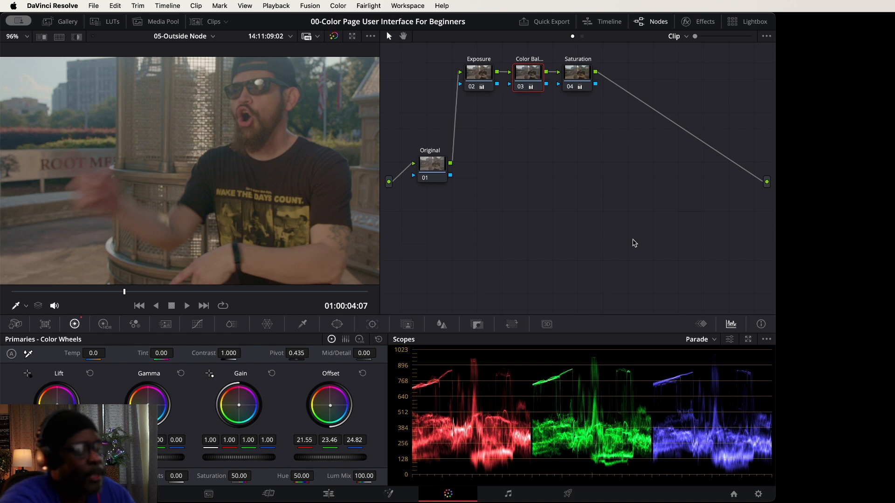
# Add a layer node beneath the Color Balance node and place a circular window over the man's face, at Pan 53.71 and Tilt 53.01.
pyautogui.hotkey('alt', 'l')
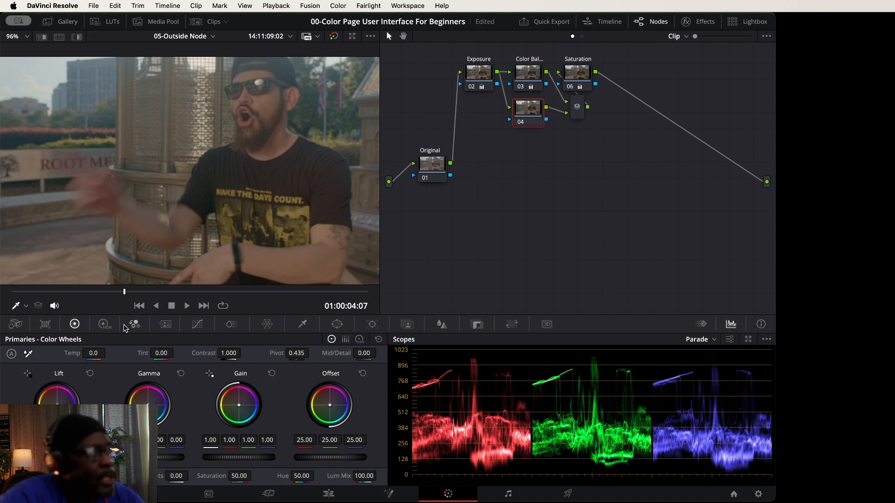
pyautogui.click(337, 324)
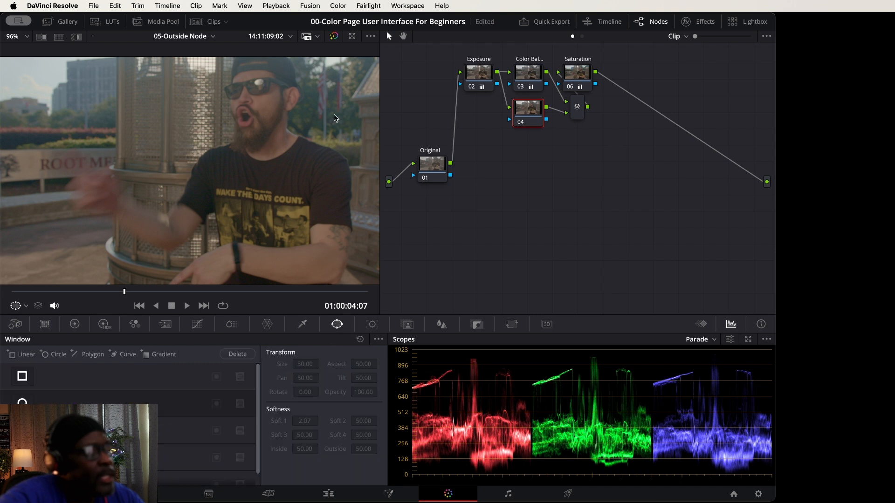
pyautogui.click(22, 402)
pyautogui.moveTo(217, 156); pyautogui.dragTo(270, 111)
pyautogui.moveTo(318, 203); pyautogui.dragTo(276, 102)
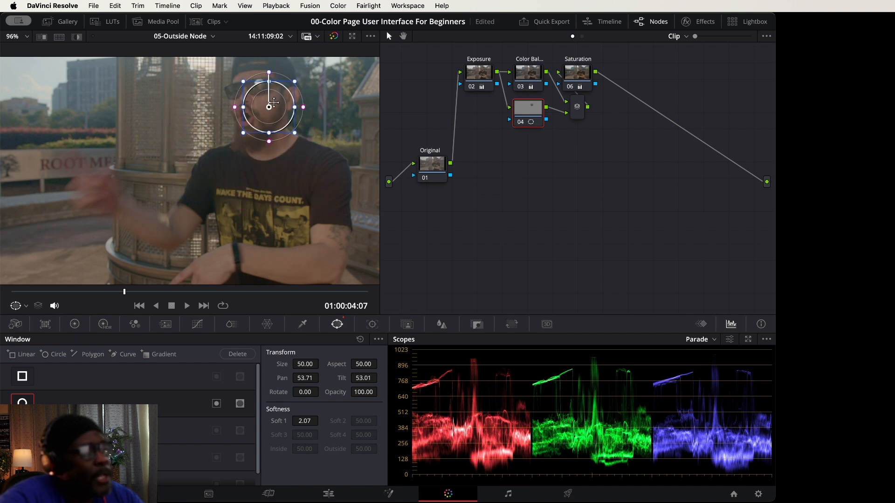
pyautogui.moveTo(244, 81); pyautogui.dragTo(246, 83)
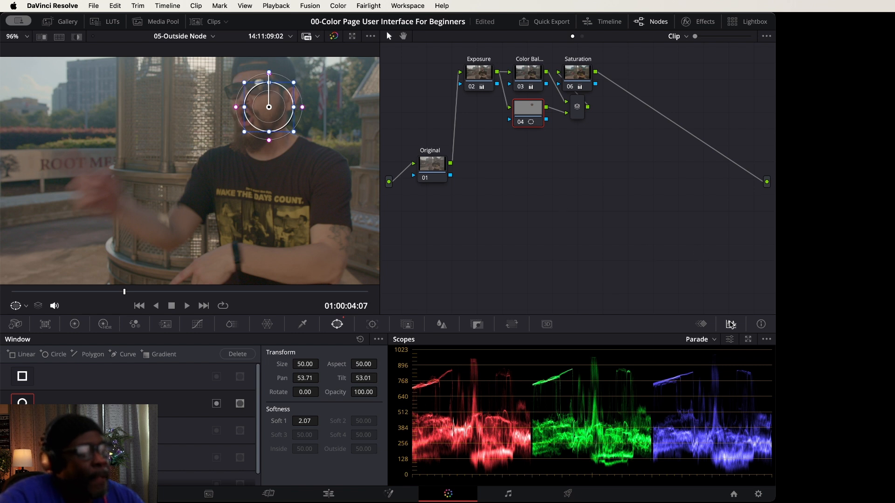
# Switch the scopes to Vectorscope and turn on the skin tone indicator.
pyautogui.click(715, 341)
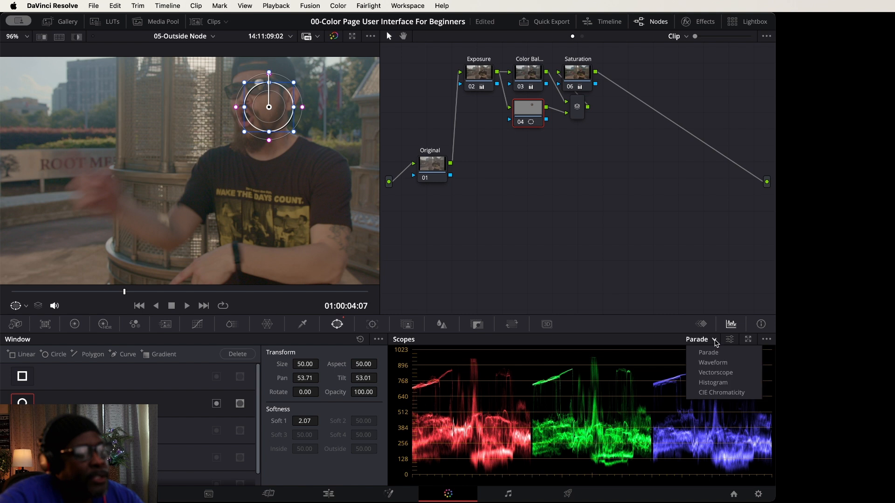
pyautogui.click(716, 373)
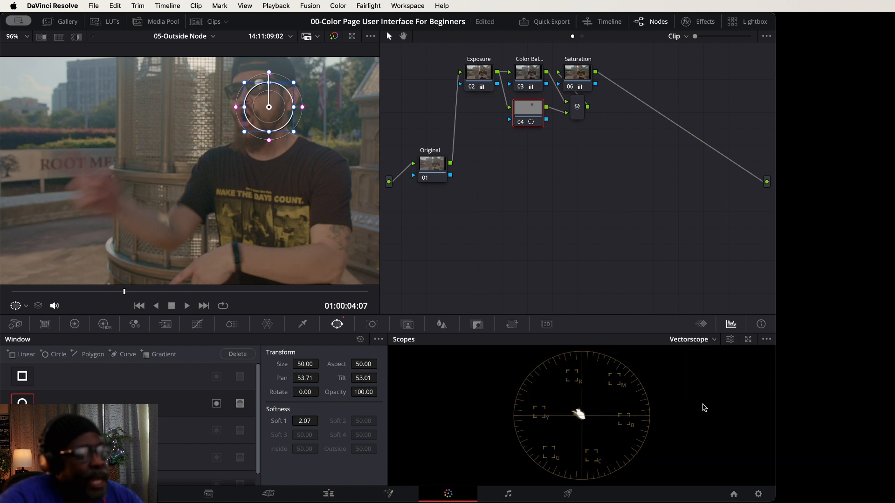
pyautogui.click(729, 341)
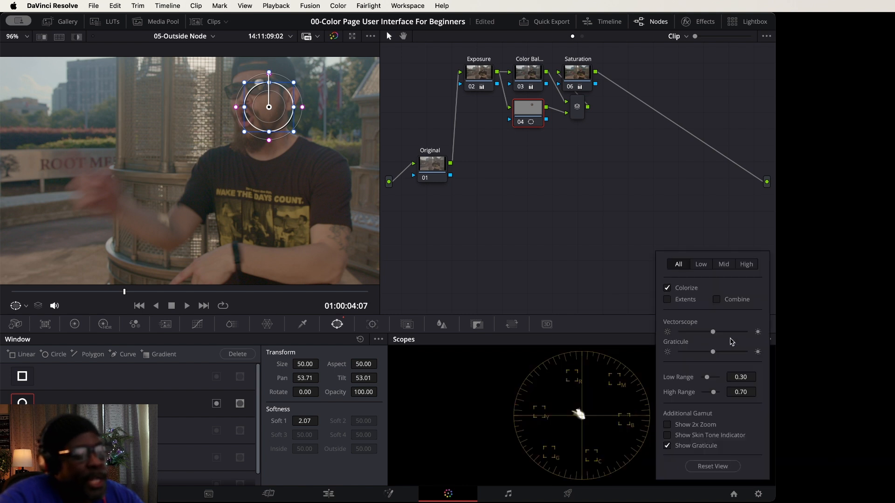
pyautogui.click(668, 436)
pyautogui.click(607, 251)
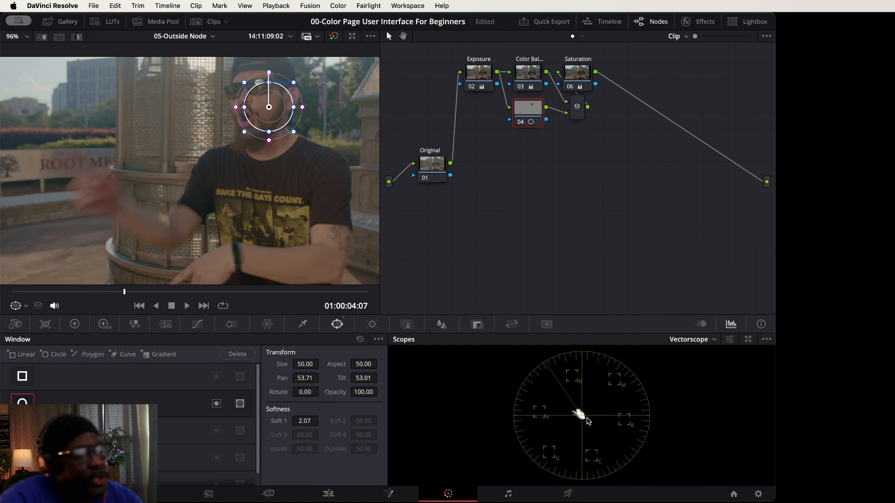
# Try a Hue Vs Hue curve adjustment on the windowed face node with a Hue Rotate of -15.20 in the reds, and reset the curve.
pyautogui.scroll(5, 307, 99)
pyautogui.moveTo(307, 99); pyautogui.dragTo(175, 206)
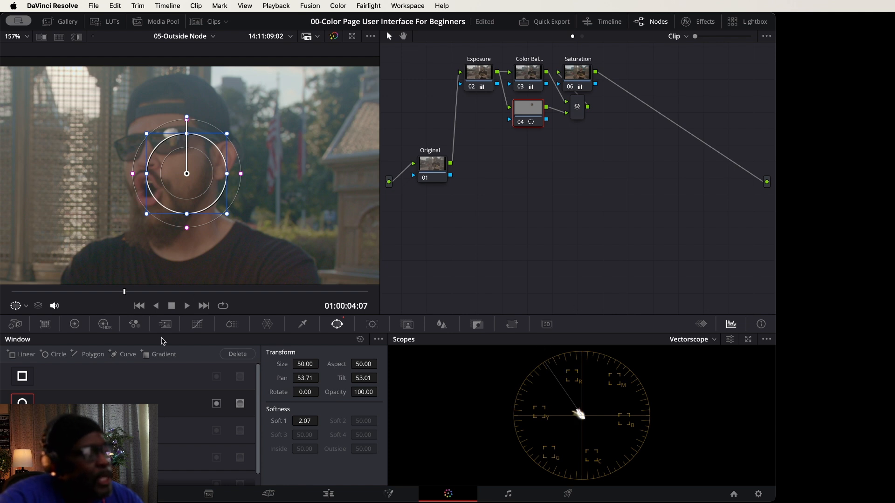
pyautogui.click(197, 324)
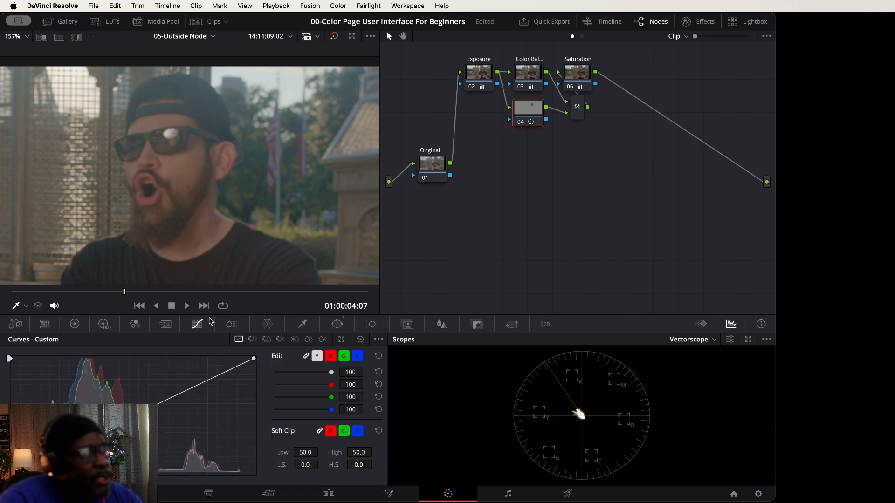
pyautogui.click(253, 340)
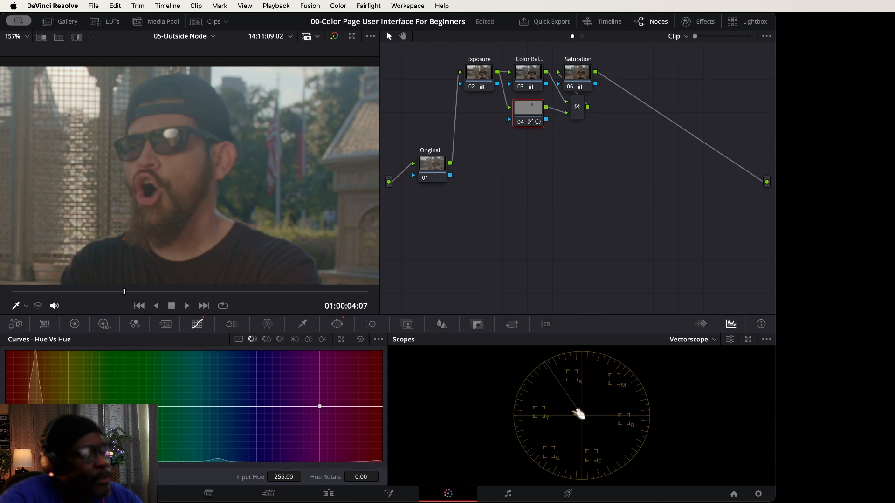
pyautogui.moveTo(5, 406); pyautogui.dragTo(6, 411)
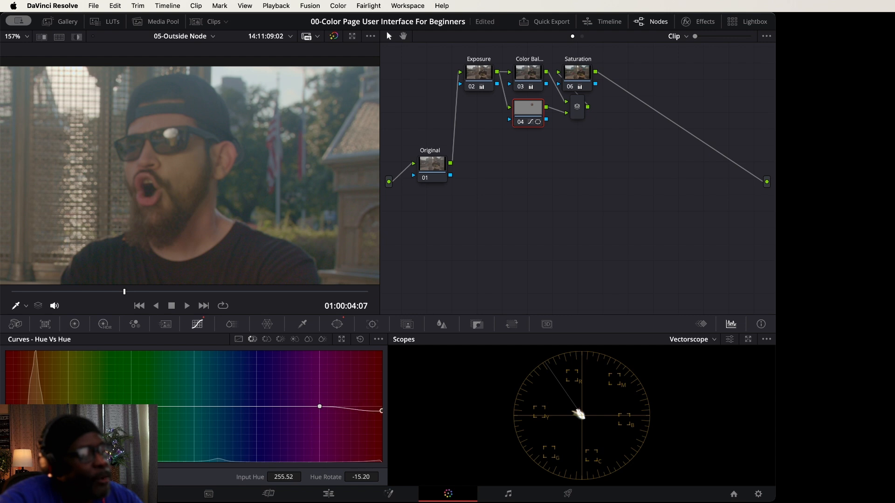
pyautogui.click(360, 340)
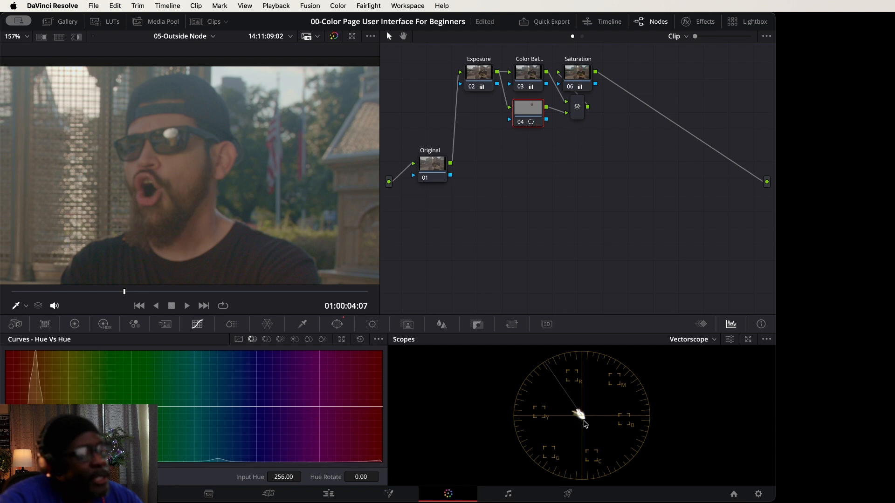
# Inspect the face's vectorscope trace against the skin tone line in an enlarged floating scope window, and close that window.
pyautogui.click(749, 341)
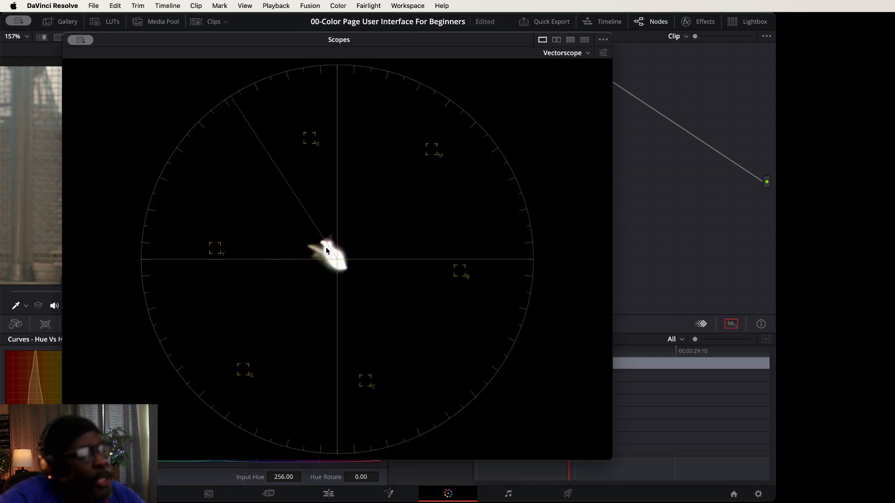
pyautogui.moveTo(422, 48); pyautogui.dragTo(652, 59)
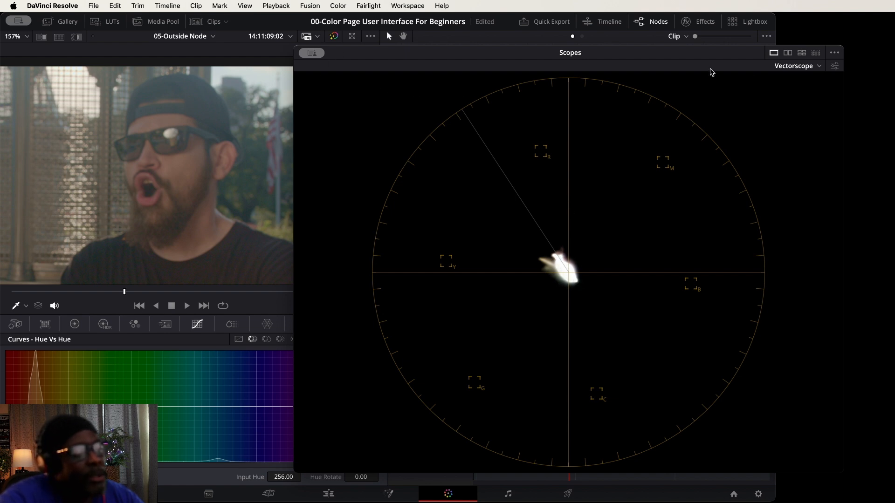
pyautogui.click(314, 55)
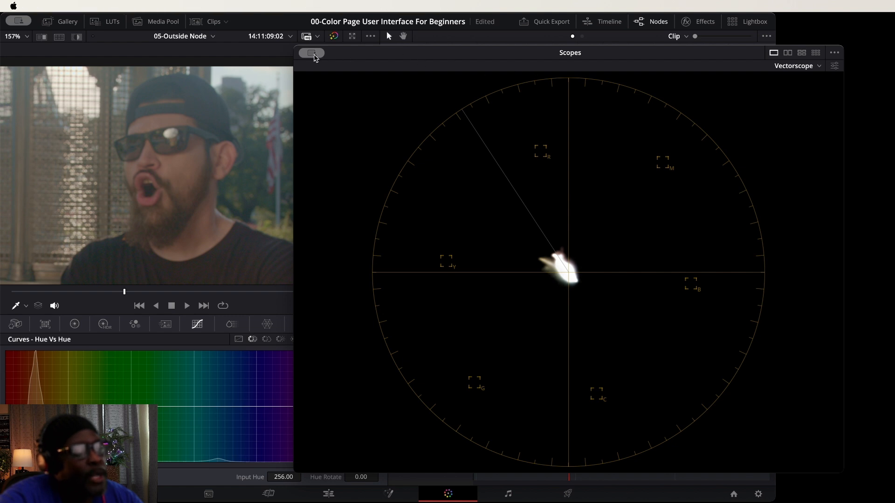
pyautogui.click(327, 71)
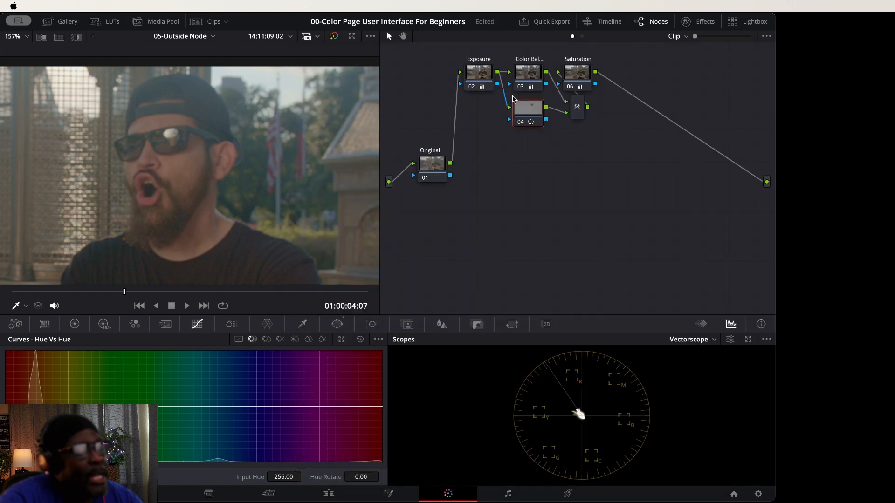
# Show the Primaries color wheels and delete the windowed face node beneath the Color Balance node.
pyautogui.scroll(-2, 267, 159)
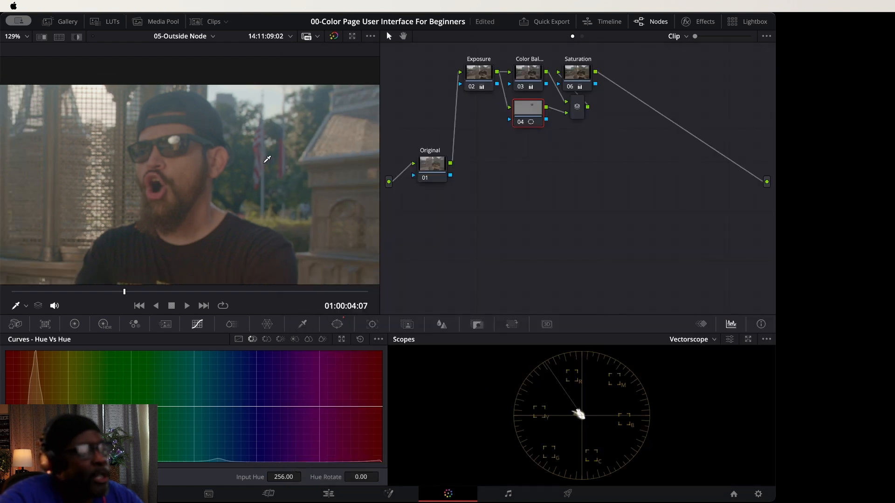
pyautogui.scroll(4, 250, 169)
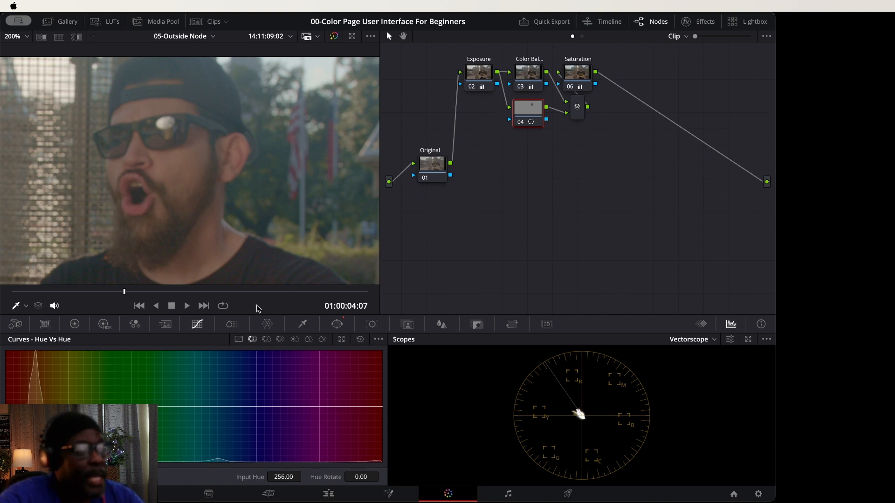
pyautogui.click(75, 325)
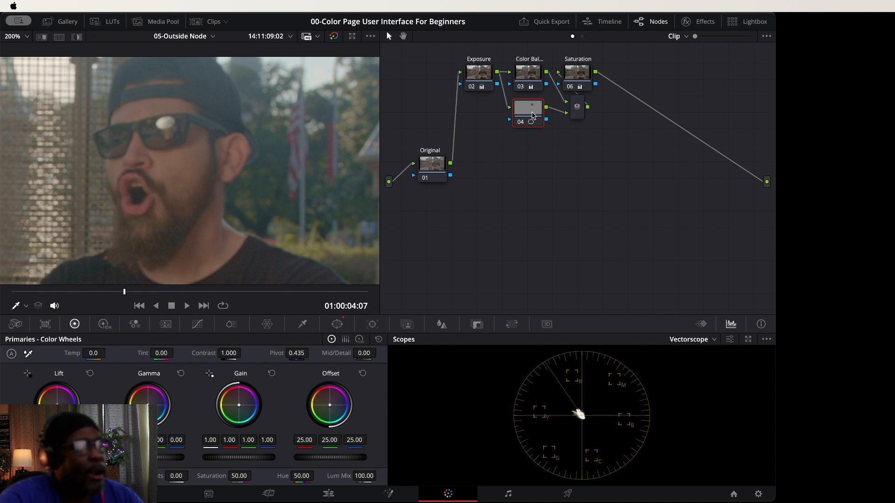
pyautogui.press('Delete')
# Add a serial node after the Saturation node, place it beside the Original node and label it "Subject".
pyautogui.click(585, 74)
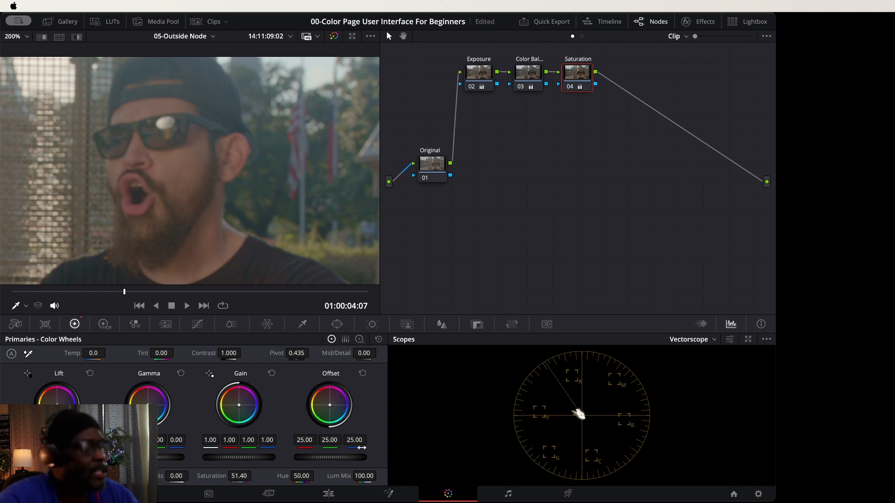
pyautogui.hotkey('alt', 's')
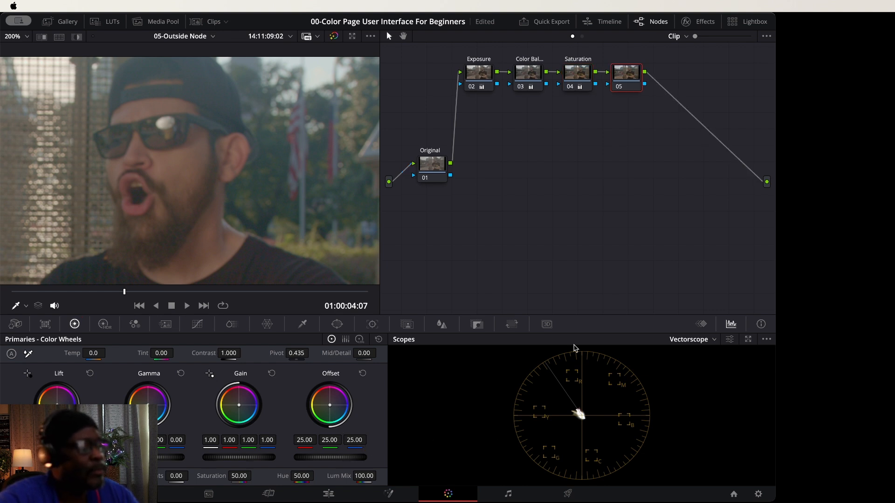
pyautogui.moveTo(626, 72); pyautogui.dragTo(484, 153)
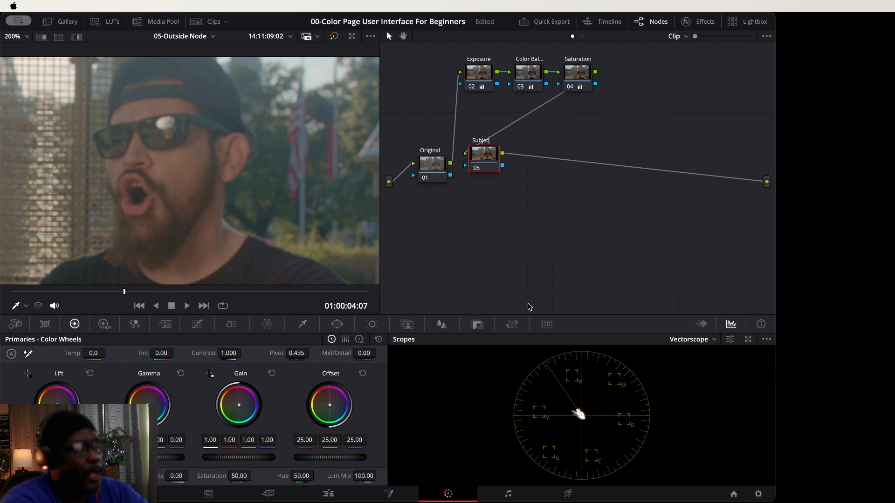
pyautogui.press('Return')
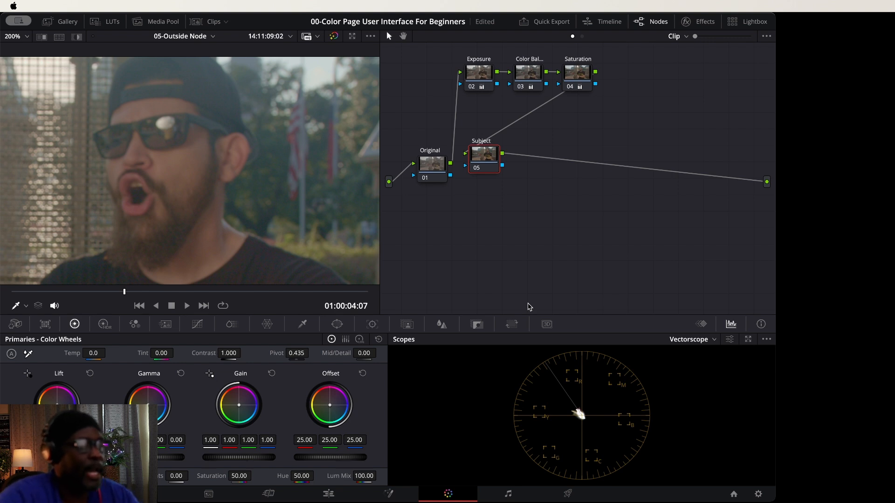
pyautogui.moveTo(477, 161); pyautogui.dragTo(477, 170)
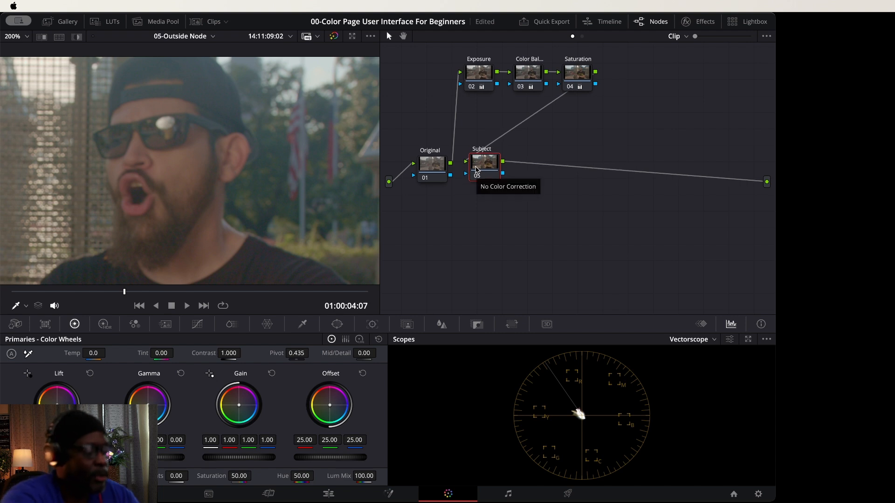
# Add a layer node beneath the Subject node, and add a serial node labelled "Resultant" after the layer mixer.
pyautogui.hotkey('alt', 'p')
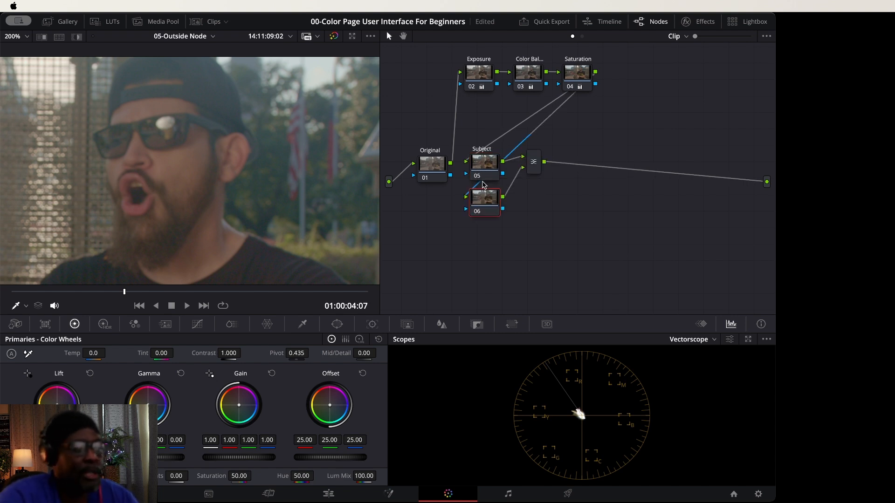
pyautogui.moveTo(484, 200); pyautogui.dragTo(483, 207)
pyautogui.click(536, 172)
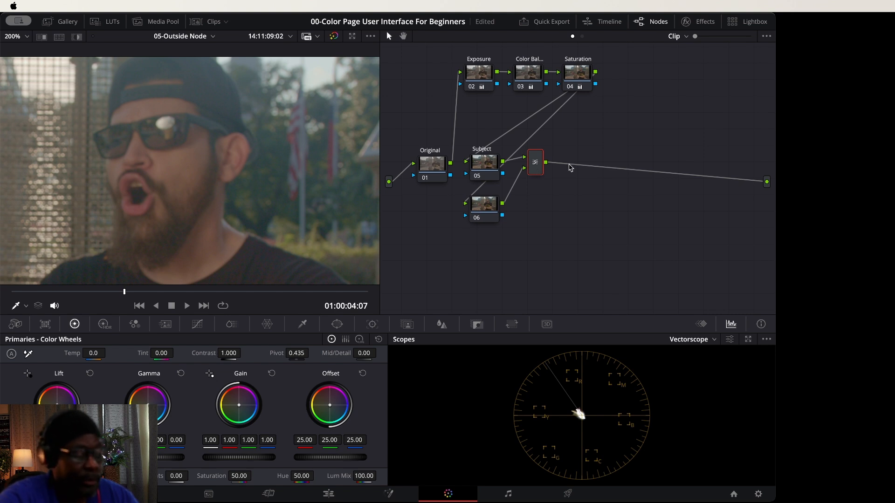
pyautogui.hotkey('alt', 's')
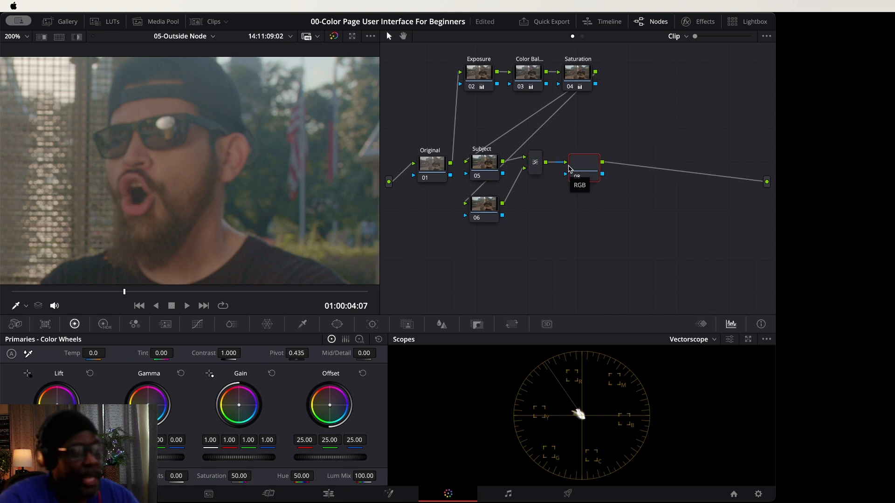
pyautogui.click(535, 174)
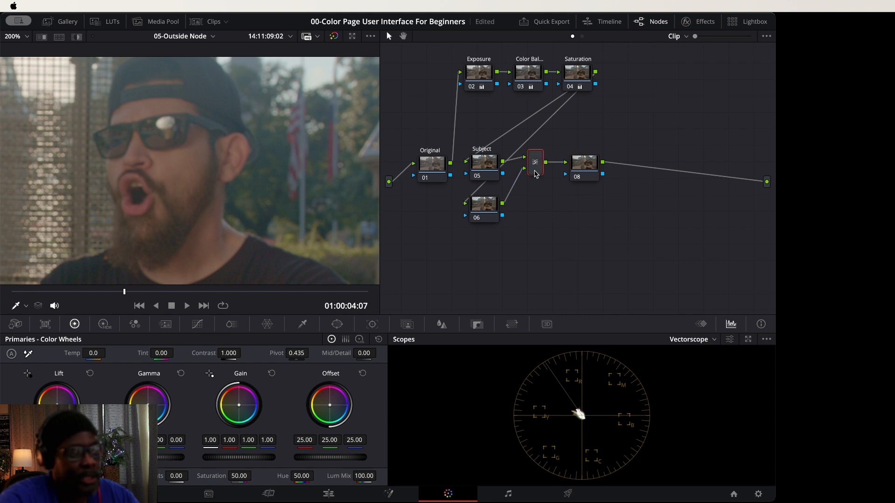
pyautogui.click(589, 169)
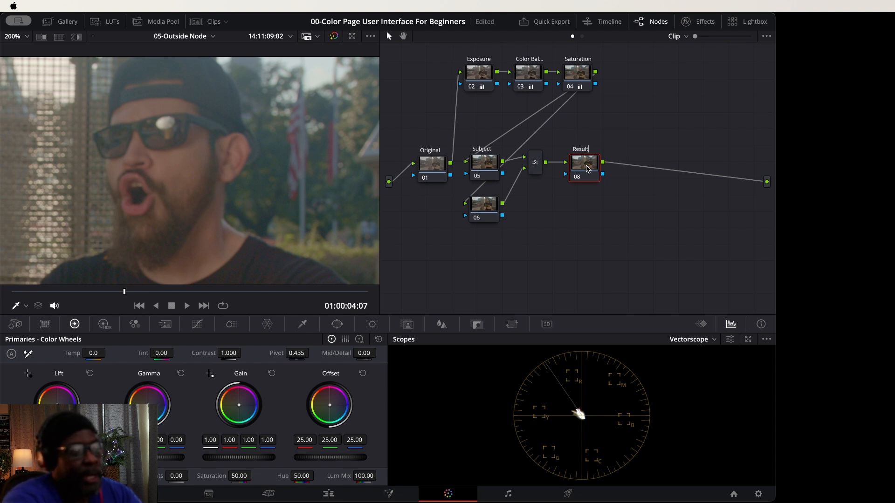
pyautogui.press('Return')
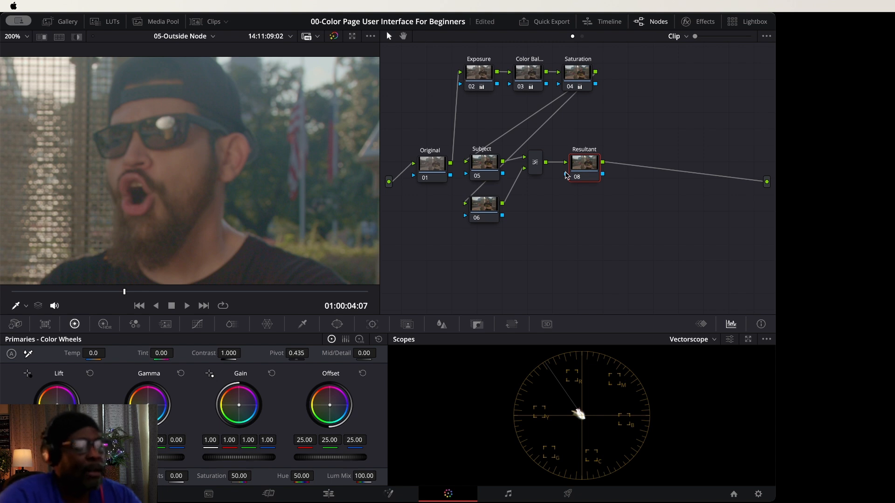
# Label the node beneath Subject "Layer 1" and switch the scopes to Waveform.
pyautogui.moveTo(494, 204); pyautogui.dragTo(491, 213)
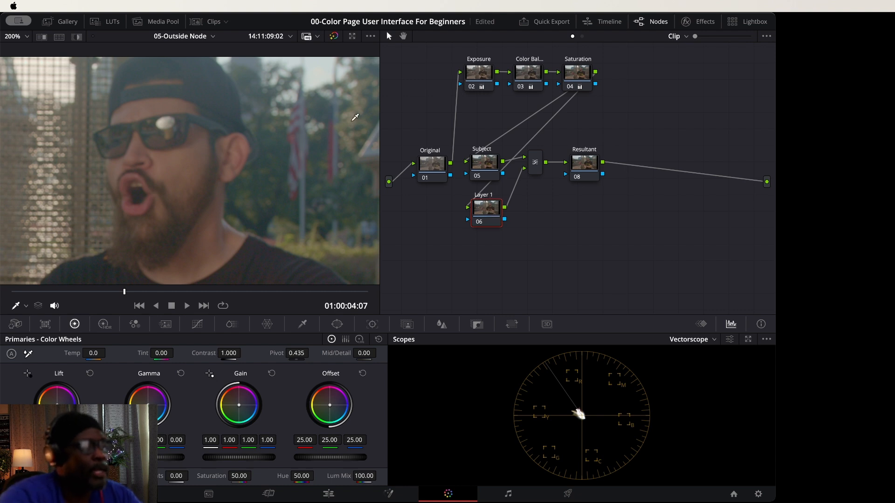
pyautogui.scroll(-5, 194, 142)
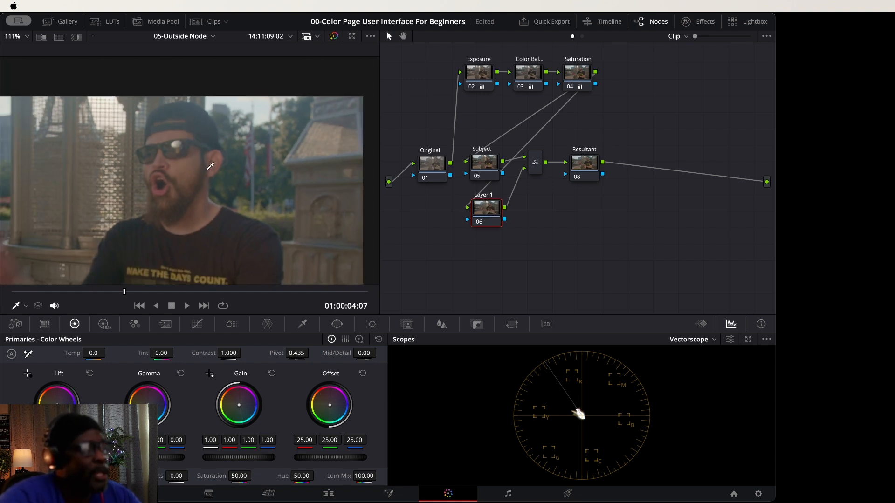
pyautogui.scroll(-2, 206, 154)
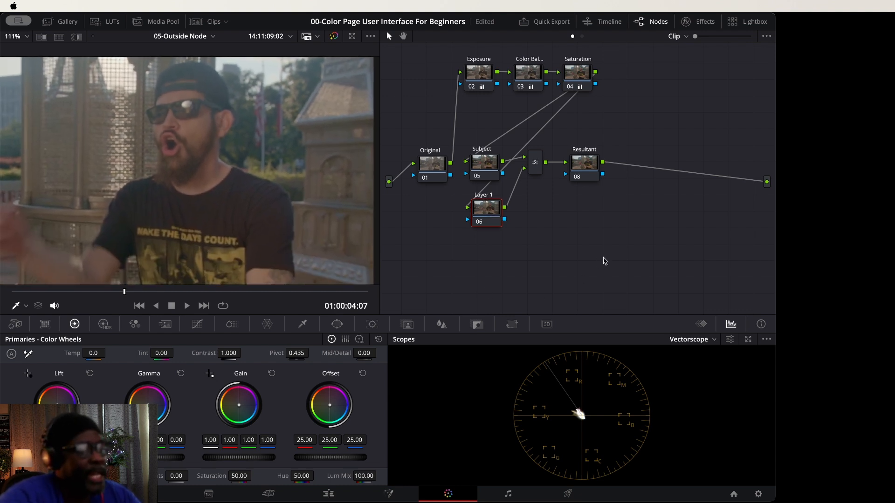
pyautogui.click(715, 340)
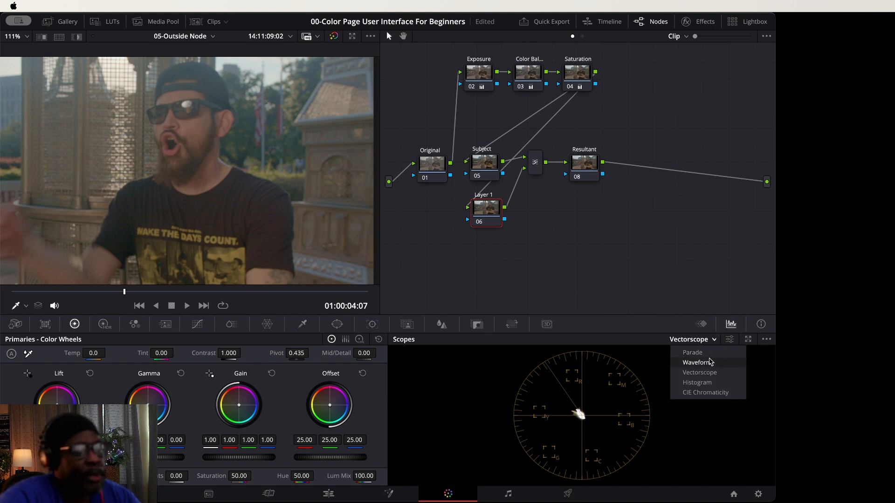
pyautogui.click(710, 363)
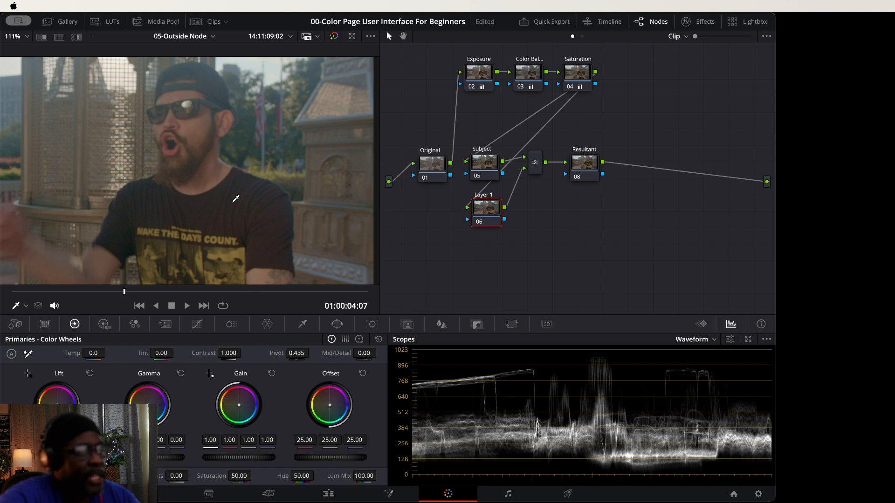
# Set the layer mixer's composite mode to Overlay.
pyautogui.scroll(-2, 228, 178)
pyautogui.moveTo(189, 182); pyautogui.dragTo(212, 164)
pyautogui.scroll(-1, 208, 169)
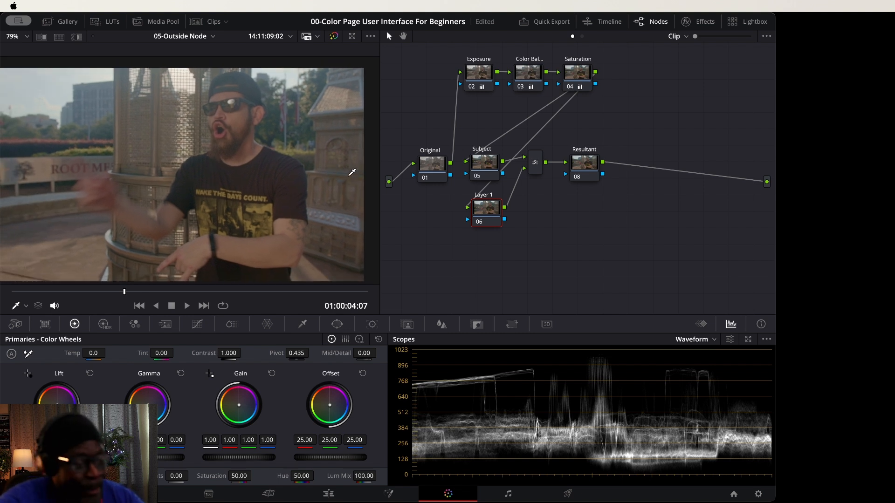
pyautogui.rightClick(535, 171)
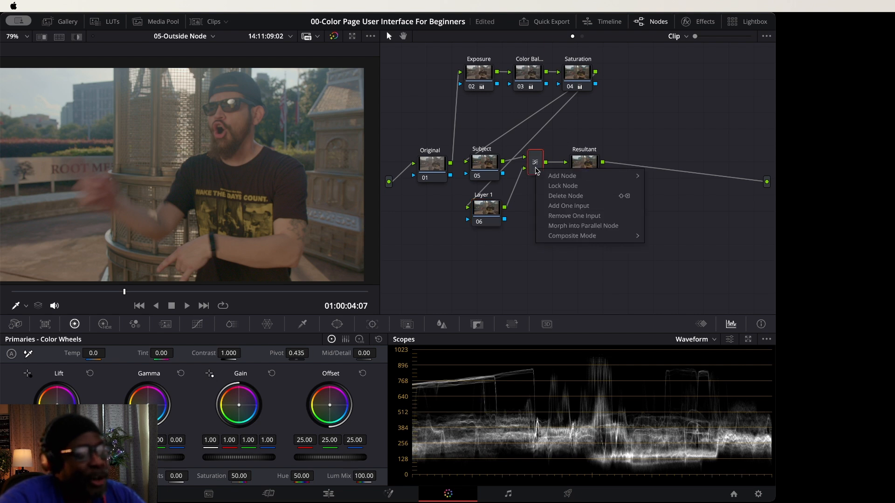
pyautogui.moveTo(573, 236)
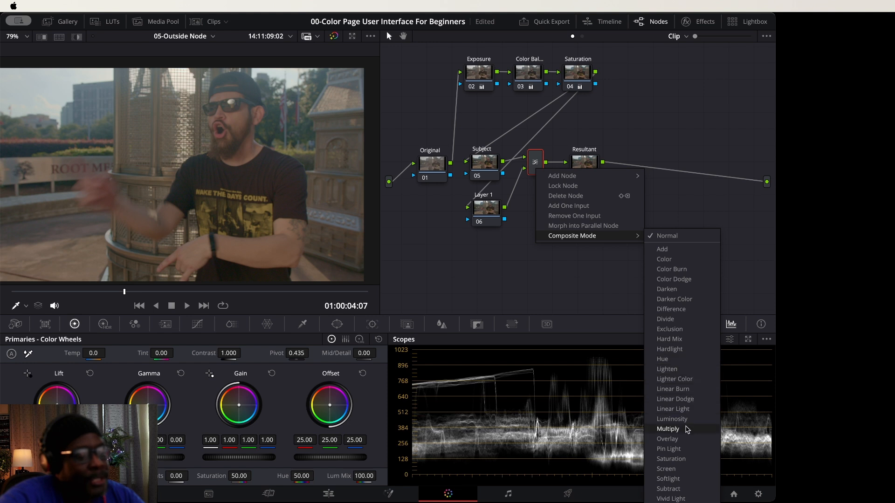
pyautogui.click(686, 439)
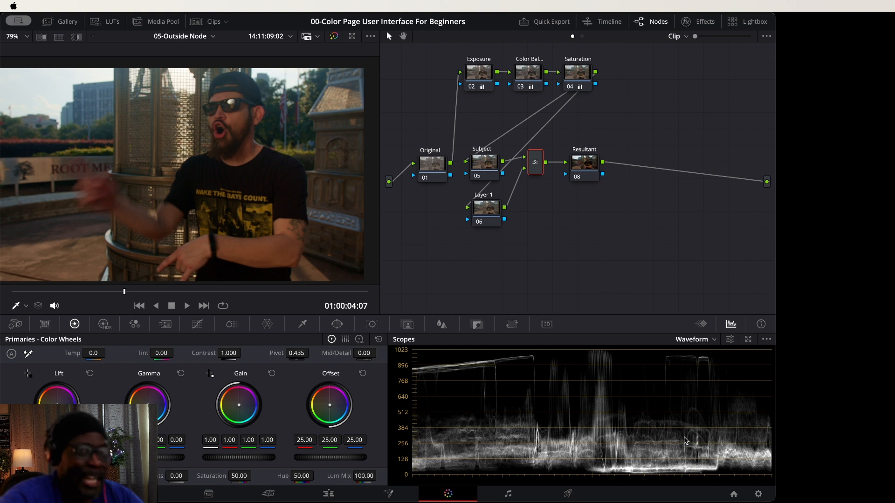
# Compare the graded image with all color grades bypassed, and select the Layer 1 node.
pyautogui.click(334, 38)
pyautogui.click(334, 37)
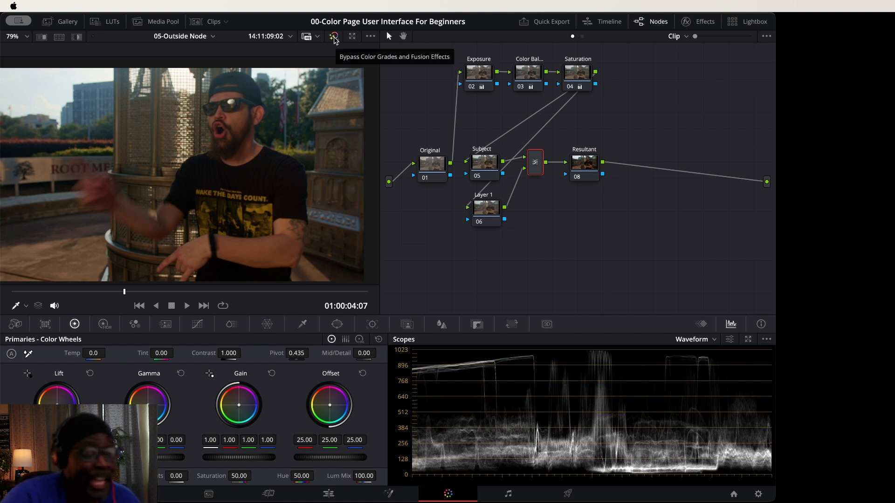
pyautogui.moveTo(584, 164); pyautogui.dragTo(583, 164)
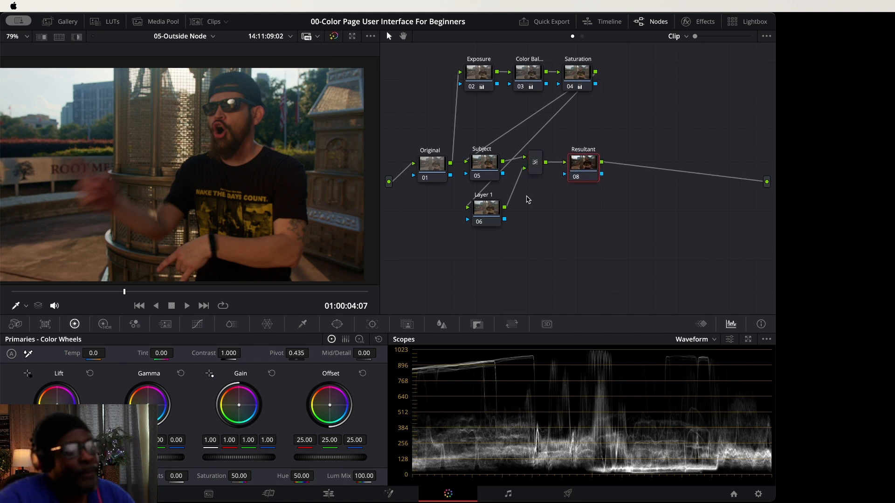
pyautogui.click(489, 214)
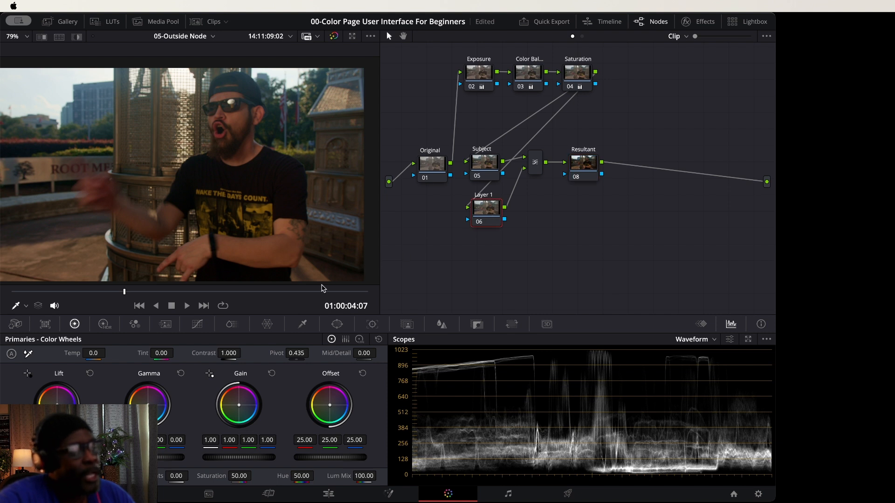
# Lower the key output gain of the Layer 1 node to 0.561.
pyautogui.click(478, 326)
pyautogui.moveTo(278, 417); pyautogui.dragTo(228, 418)
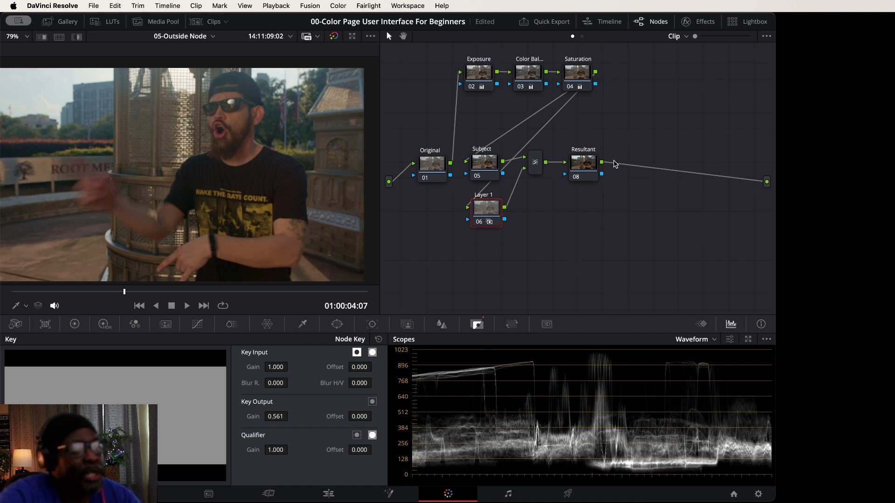
# Add a layer node beneath the Resultant node and label it "Layer 2".
pyautogui.moveTo(586, 162); pyautogui.dragTo(584, 162)
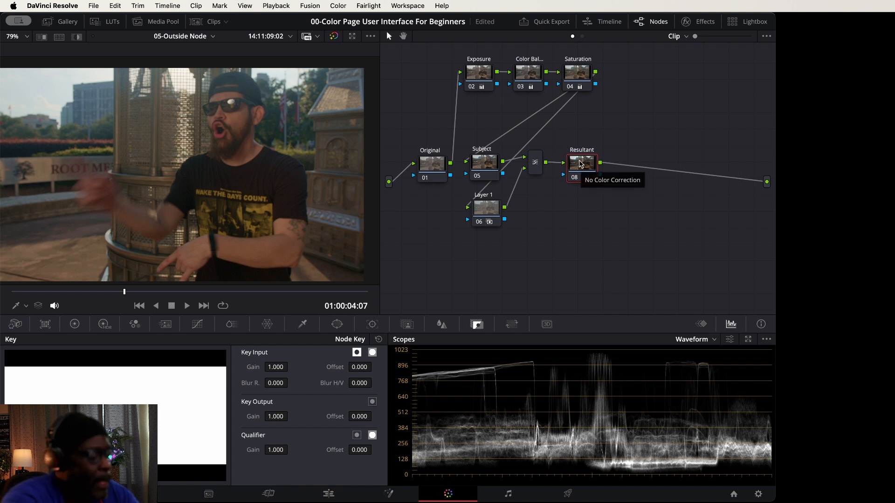
pyautogui.hotkey('alt', 'l')
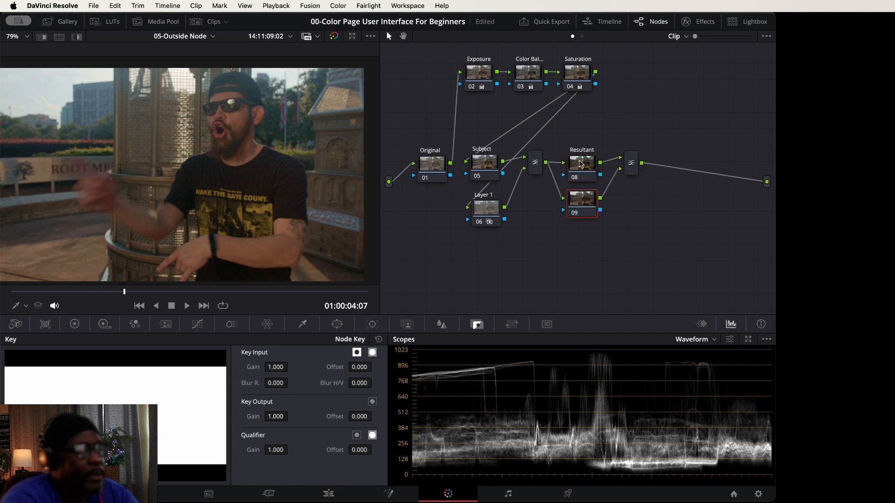
pyautogui.moveTo(580, 202); pyautogui.dragTo(583, 210)
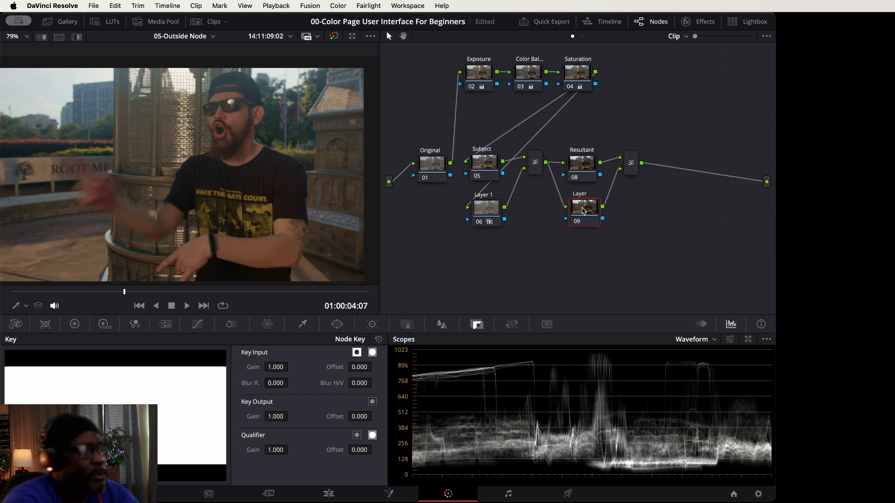
pyautogui.press('Return')
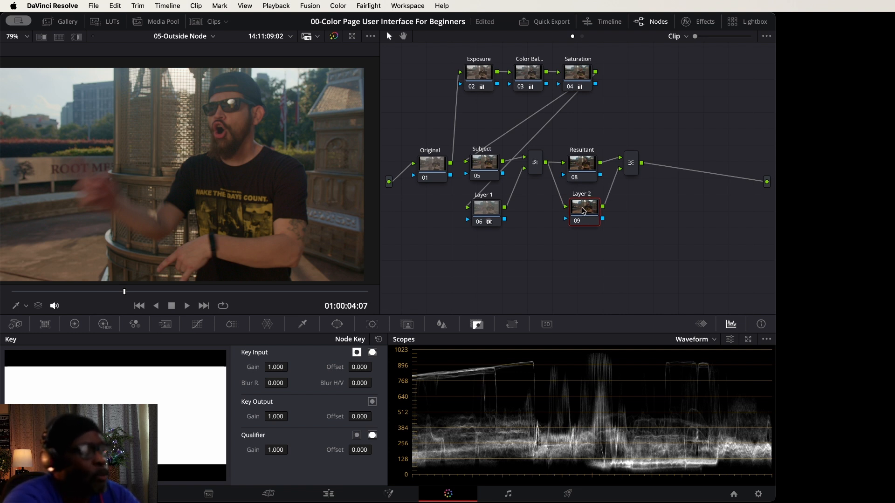
# Add a serial node after the second layer mixer and label it "Resultat 2".
pyautogui.click(632, 175)
pyautogui.hotkey('alt', 's')
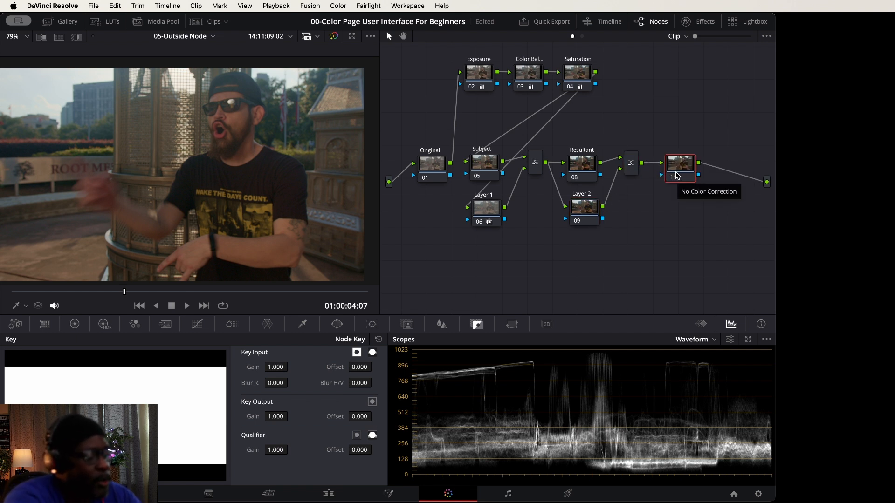
pyautogui.doubleClick(676, 176)
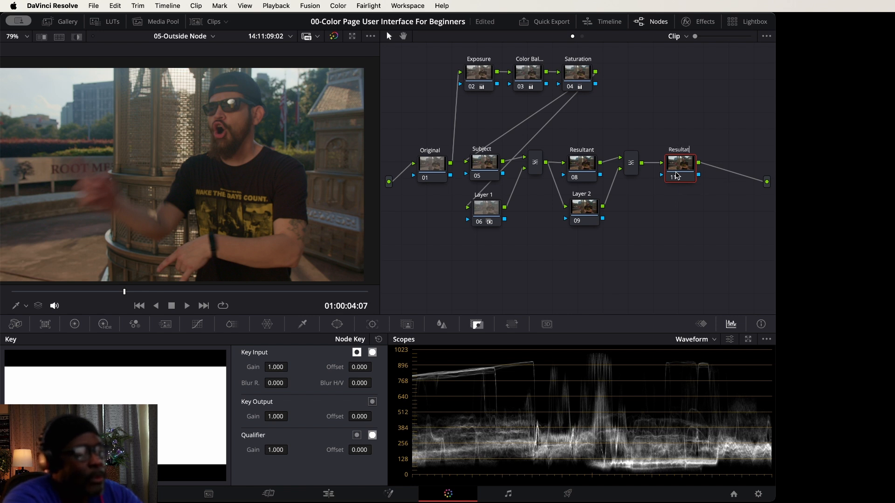
pyautogui.press('Return')
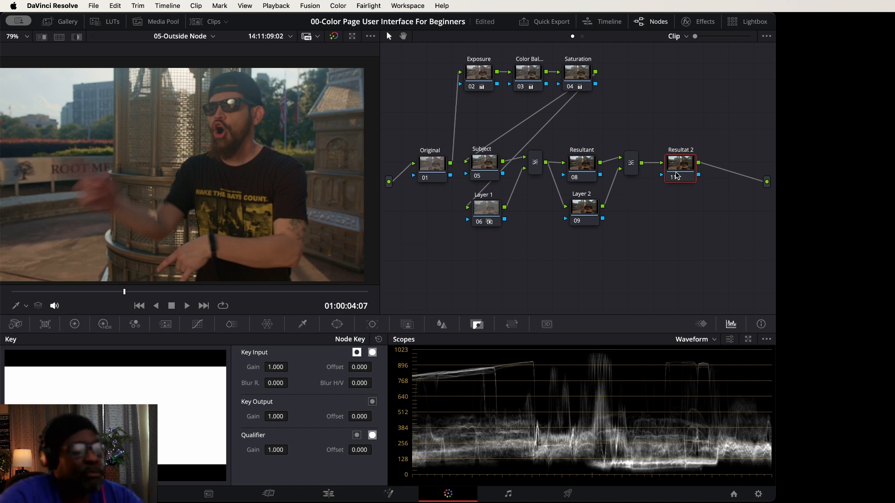
# Try the Screen composite mode on the second layer mixer.
pyautogui.click(632, 169)
pyautogui.rightClick(631, 169)
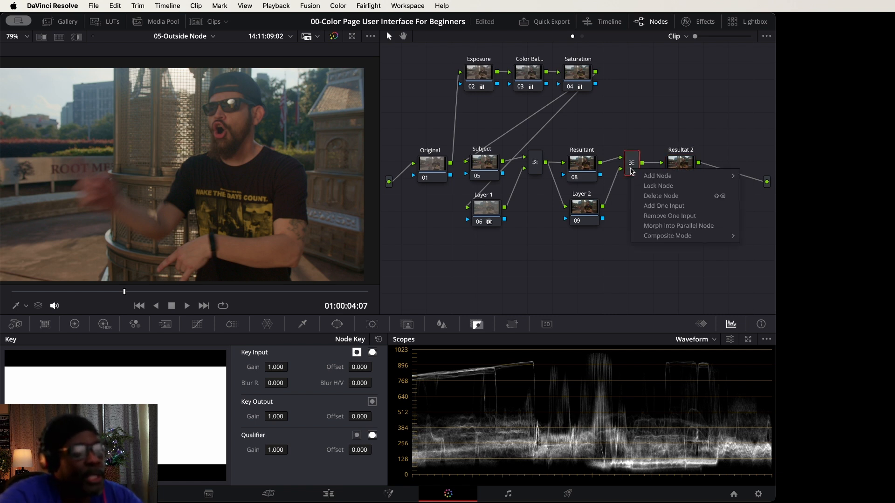
pyautogui.moveTo(672, 236)
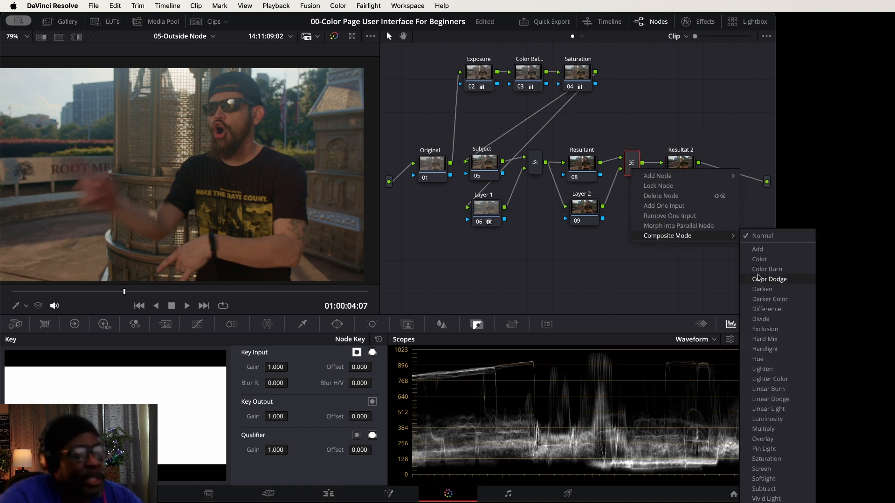
pyautogui.click(771, 470)
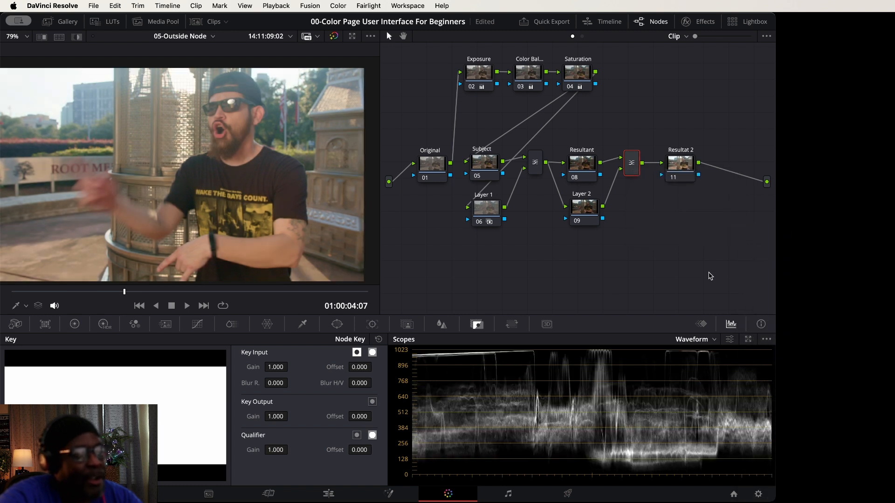
# Set the second layer mixer's composite mode to Softlight and lower the Layer 2 node's key output gain to 0.353.
pyautogui.rightClick(633, 173)
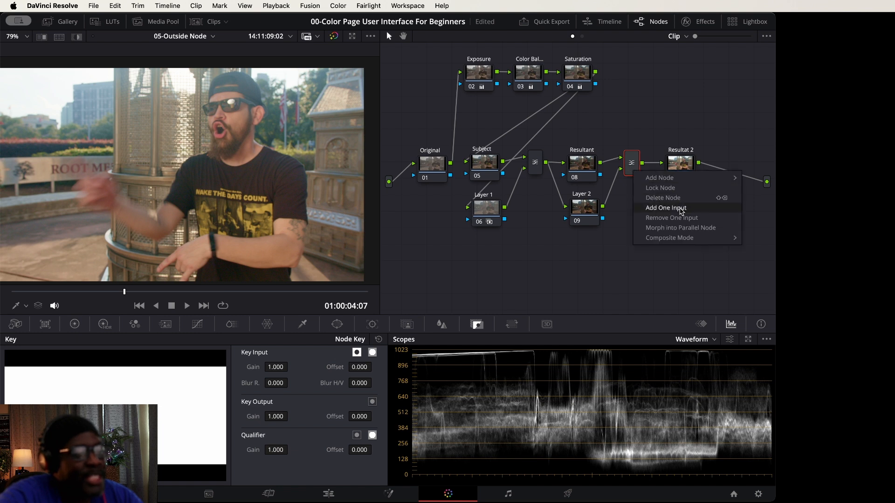
pyautogui.moveTo(688, 240)
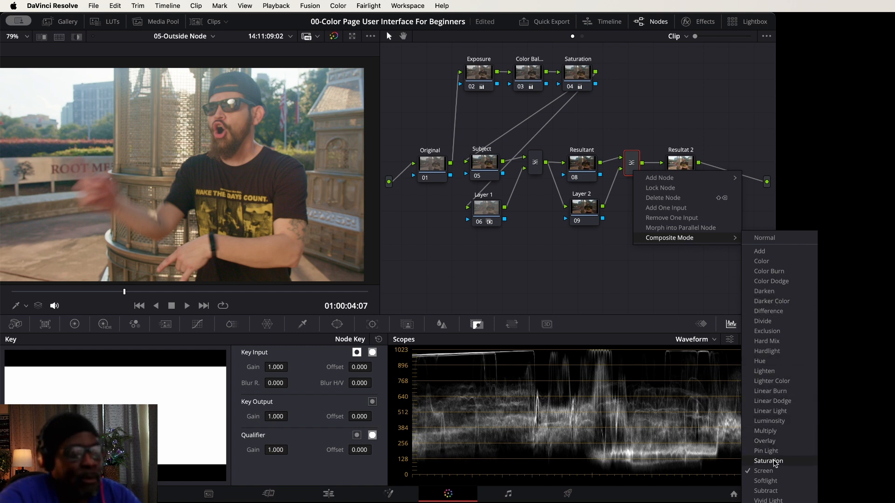
pyautogui.click(773, 482)
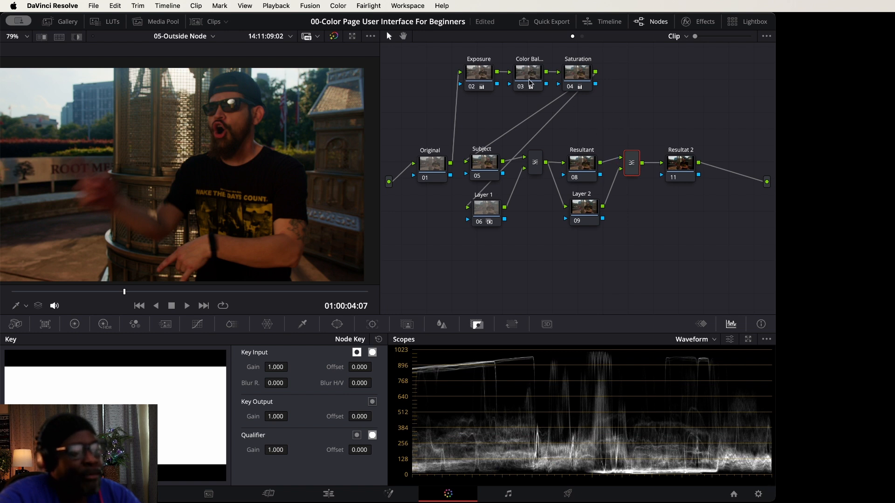
pyautogui.click(586, 204)
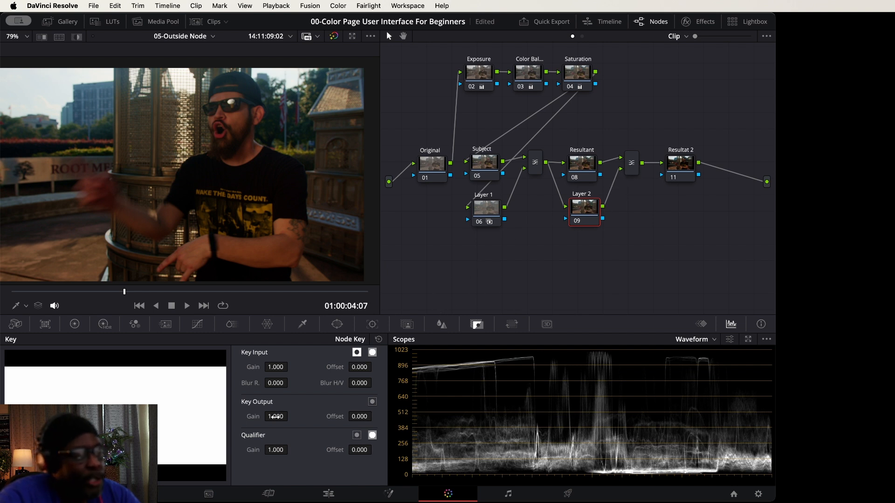
pyautogui.moveTo(279, 416)
pyautogui.mouseDown()
pyautogui.moveTo(291, 416)
pyautogui.moveTo(266, 416)
pyautogui.moveTo(286, 417)
pyautogui.mouseUp()
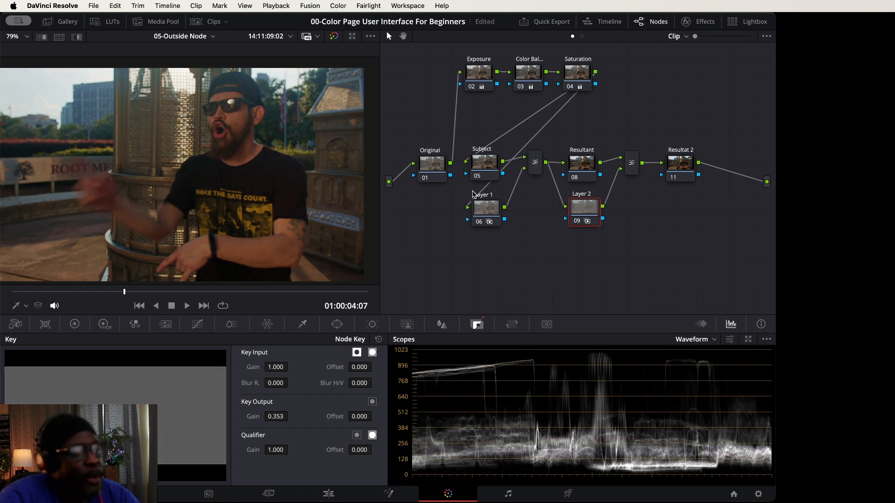
# Make a slight custom curve adjustment in the shadows on the Exposure node.
pyautogui.click(473, 71)
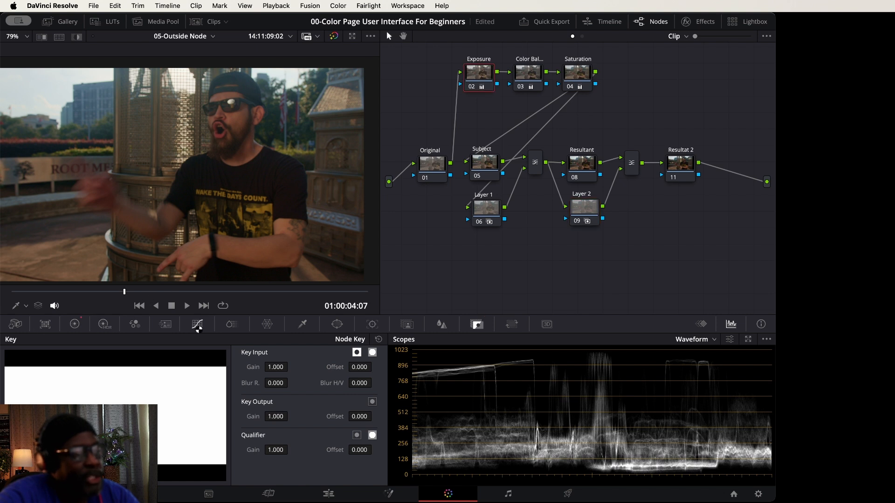
pyautogui.click(194, 326)
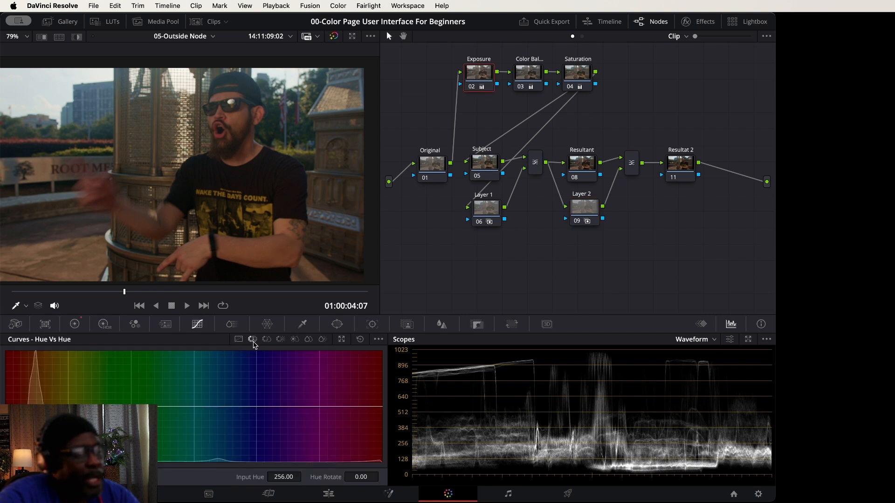
pyautogui.click(238, 340)
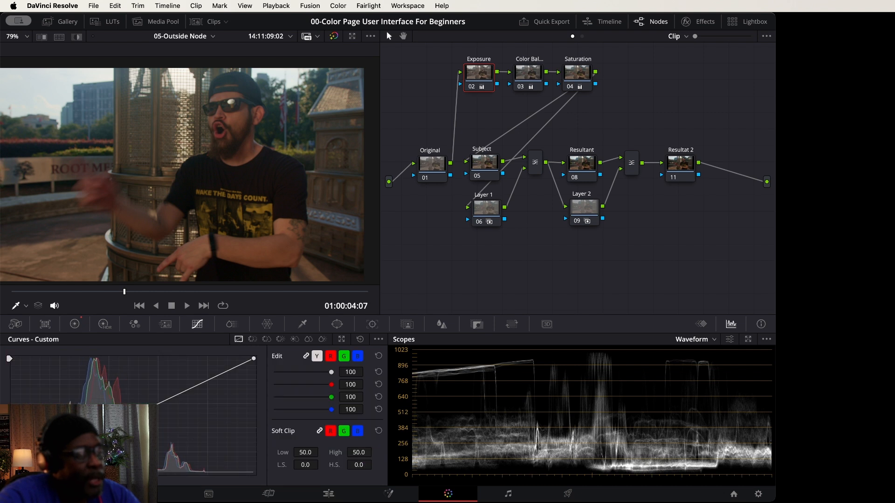
pyautogui.moveTo(83, 438); pyautogui.dragTo(81, 435)
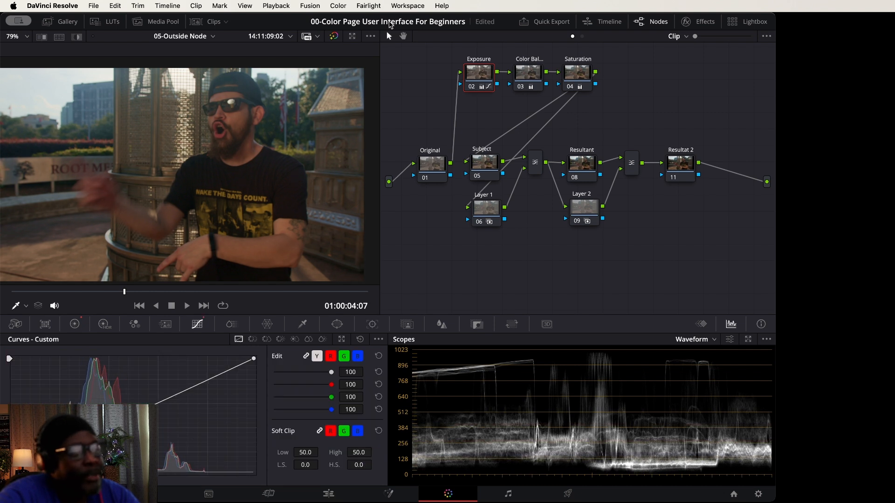
# Compare the graded image with all color grades bypassed, and examine the grade at full screen.
pyautogui.click(334, 36)
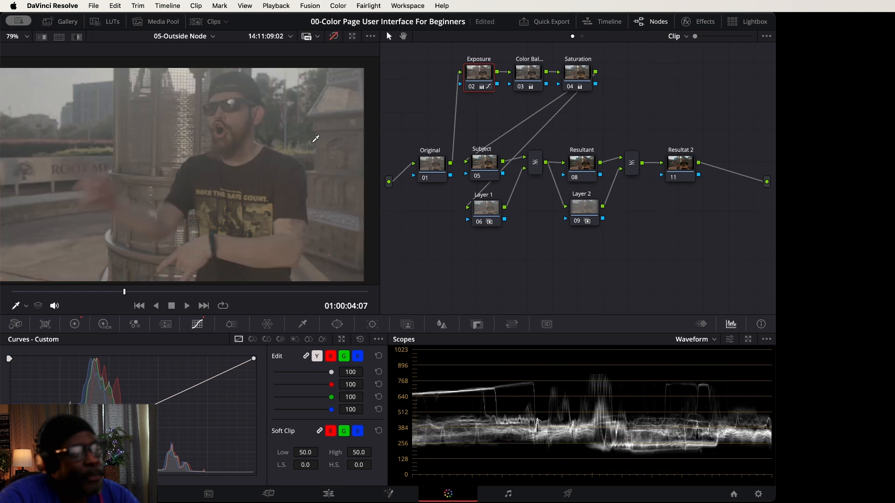
pyautogui.click(334, 37)
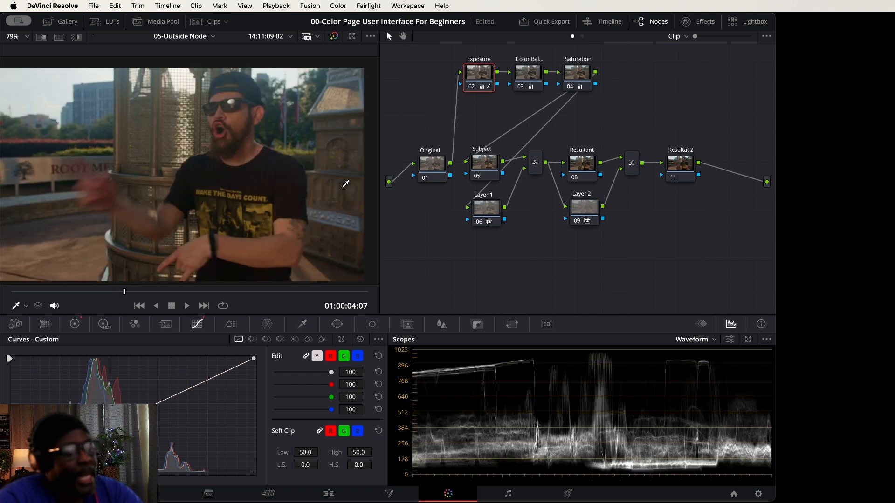
pyautogui.press('super+f')
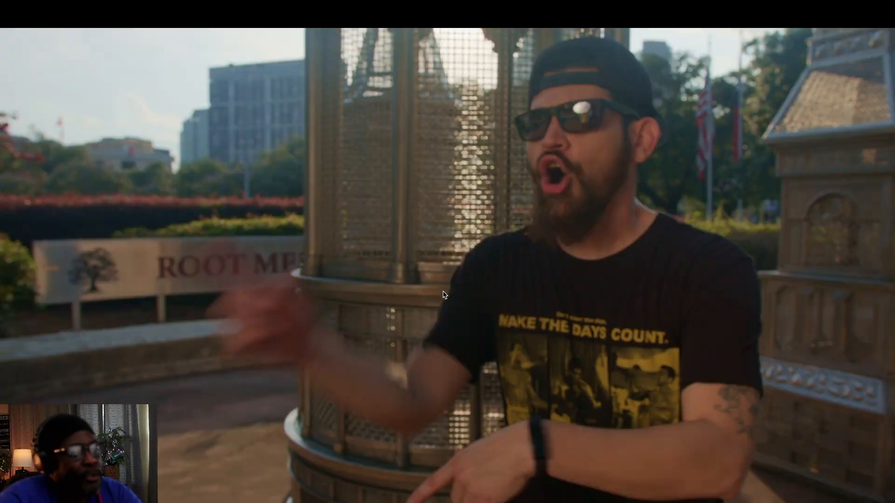
pyautogui.press('super+f')
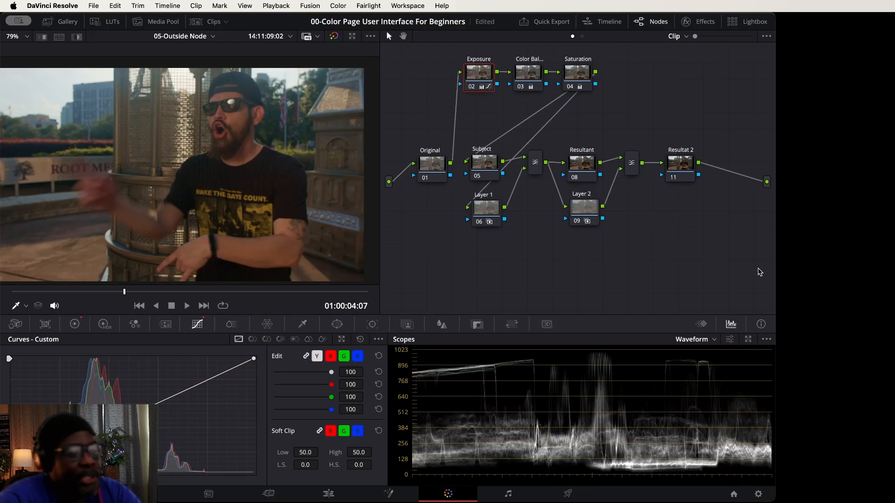
# Add a layer node beneath Resultat 2, and add a node labelled "Resultant" after the new layer mixer.
pyautogui.moveTo(686, 166); pyautogui.dragTo(683, 166)
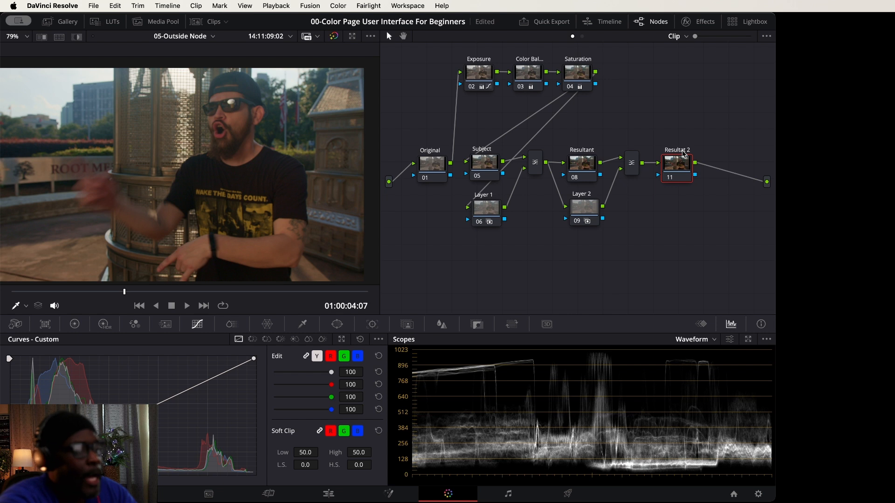
pyautogui.hotkey('alt', 'p')
pyautogui.click(726, 161)
pyautogui.hotkey('alt', 'o')
pyautogui.moveTo(412, 204); pyautogui.dragTo(758, 128)
pyautogui.doubleClick(759, 128)
pyautogui.write('Resultant')
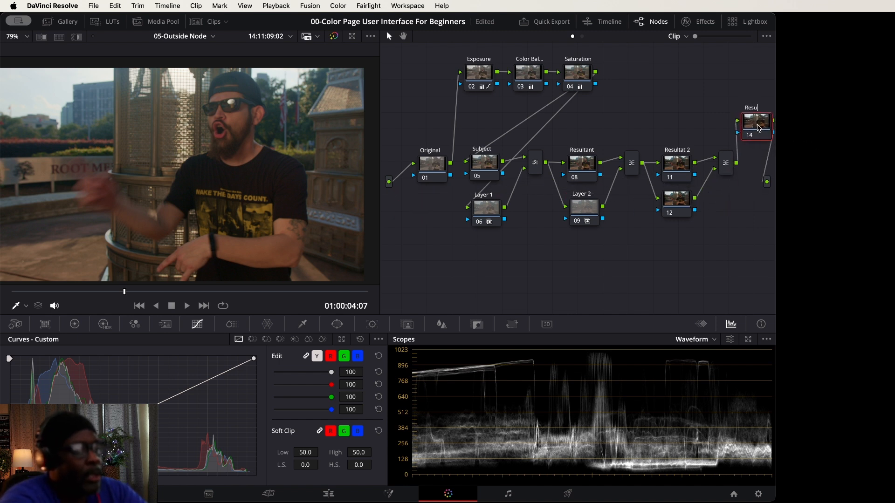
pyautogui.press('Return')
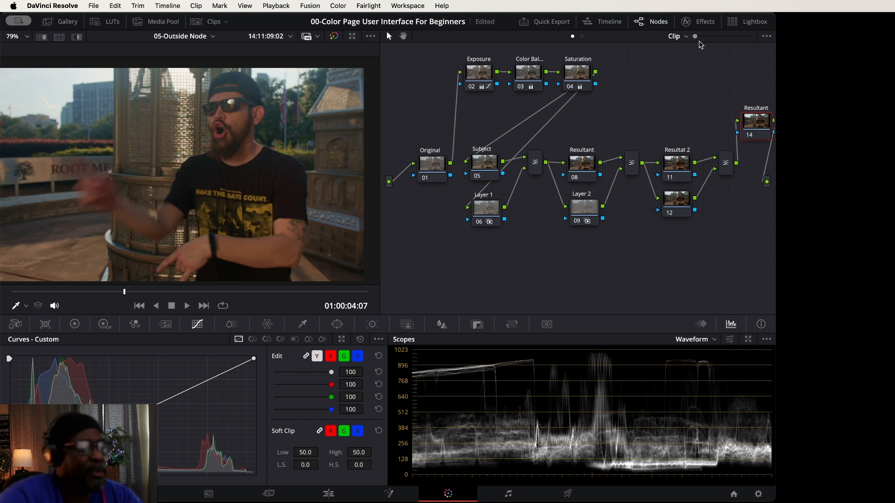
# Shift the layered node groups toward the Original node and line up the final Resultant node between the last mixer and the output.
pyautogui.moveTo(726, 139); pyautogui.dragTo(534, 240)
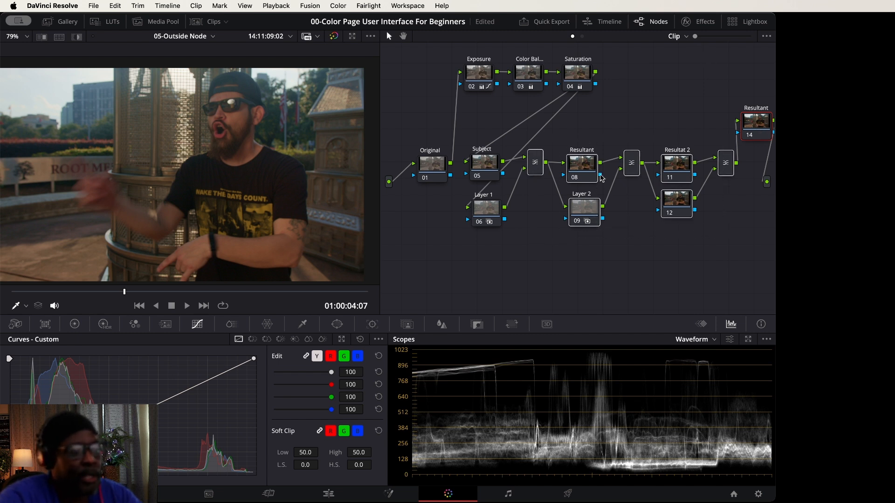
pyautogui.moveTo(632, 160); pyautogui.dragTo(617, 161)
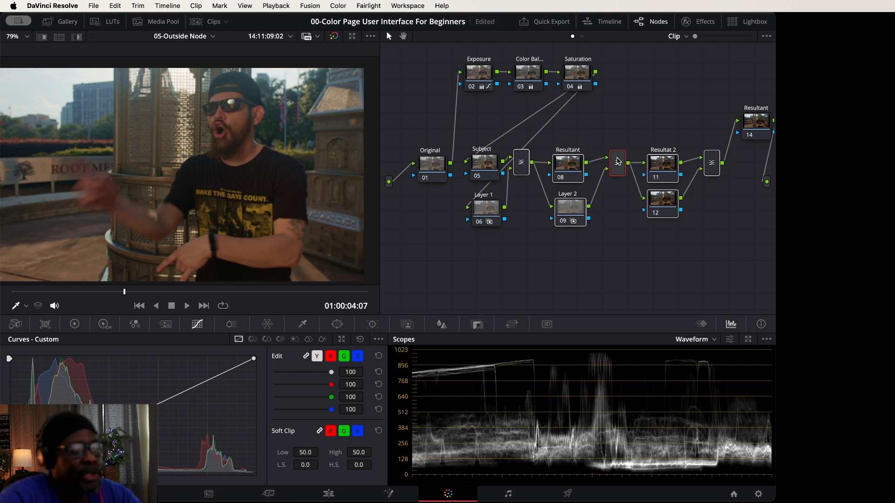
pyautogui.moveTo(715, 124); pyautogui.dragTo(489, 196)
pyautogui.moveTo(487, 163); pyautogui.dragTo(482, 158)
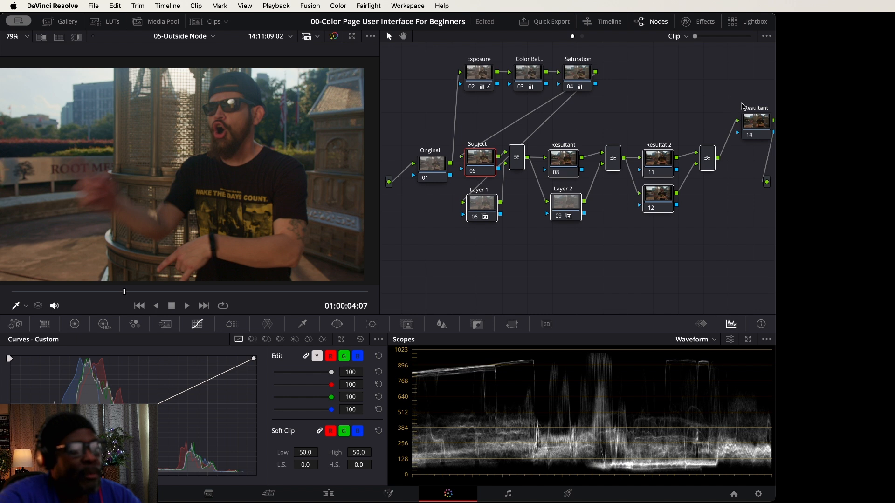
pyautogui.moveTo(754, 122); pyautogui.dragTo(742, 164)
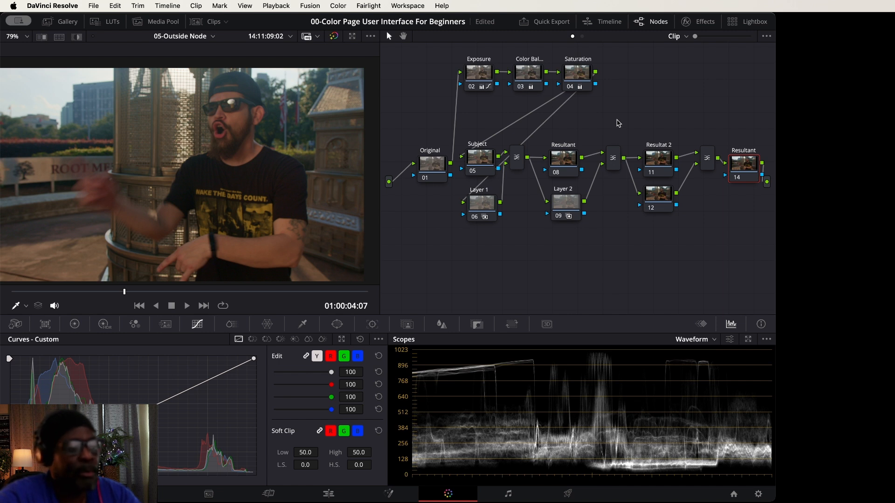
# Label the layer node beneath Resultat 2 as "Relight".
pyautogui.click(663, 200)
pyautogui.moveTo(662, 201); pyautogui.dragTo(661, 207)
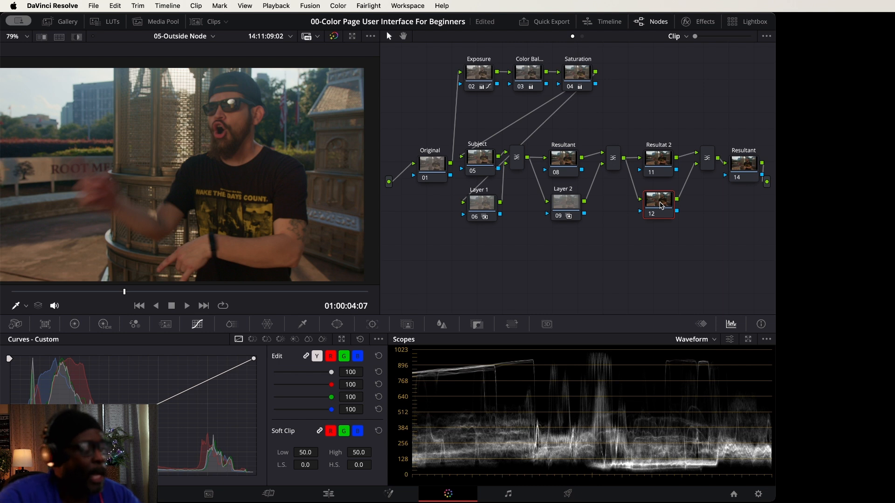
pyautogui.press('F2')
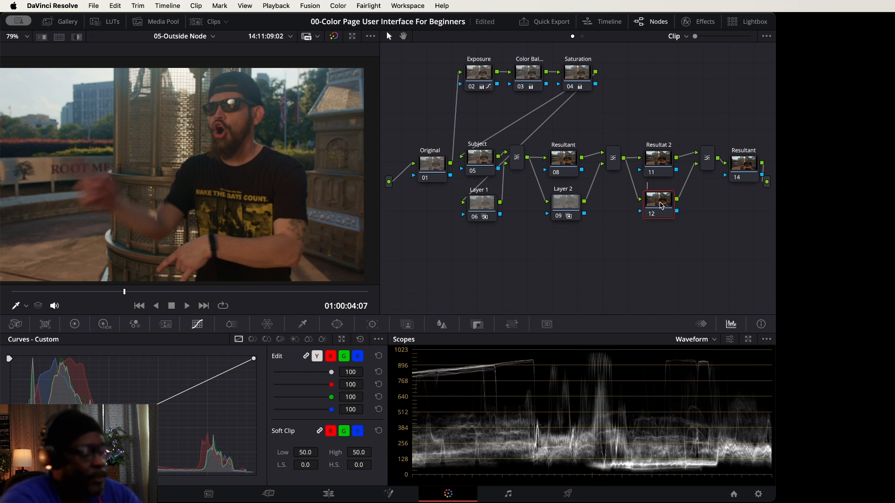
pyautogui.press('Return')
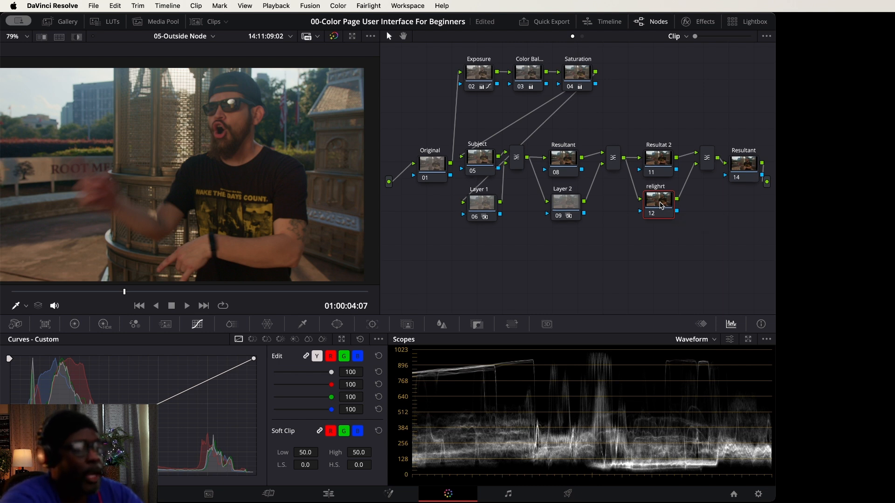
pyautogui.press('F2')
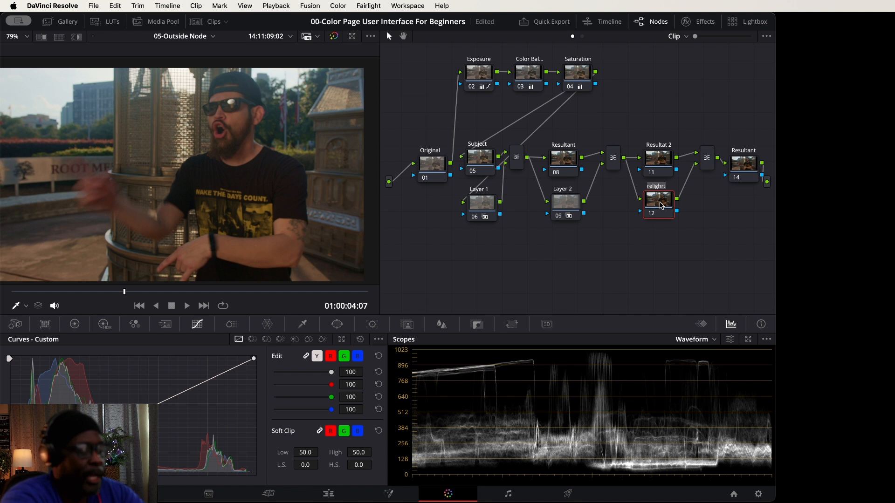
pyautogui.write('Relight')
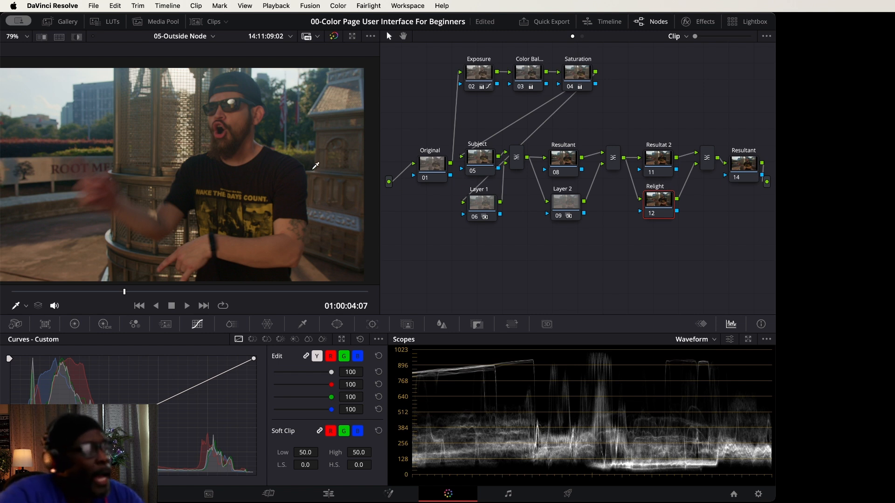
# Go to the frame at 01:00:04:15, add a circular window on the Relight node and move it over the man's face.
pyautogui.moveTo(125, 293); pyautogui.dragTo(134, 293)
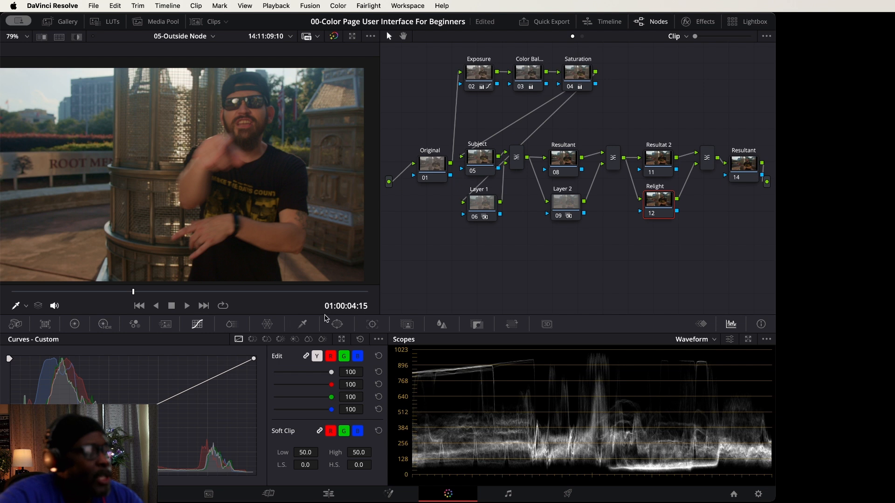
pyautogui.click(337, 325)
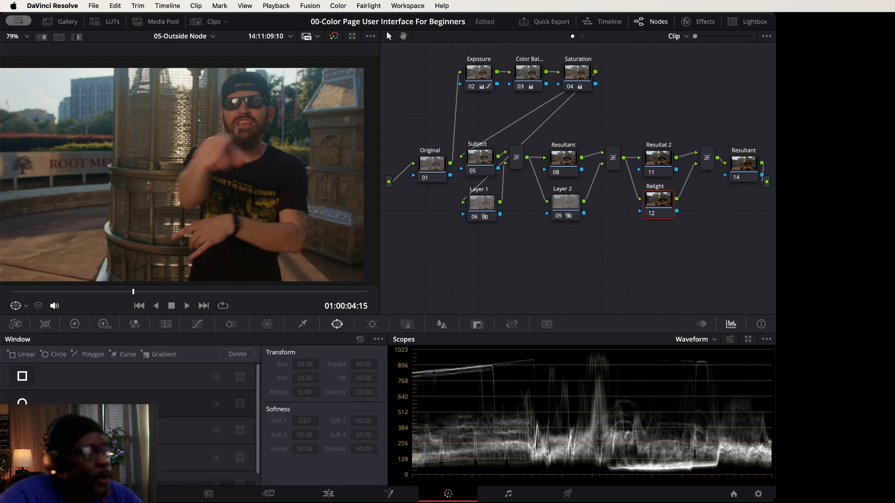
pyautogui.click(22, 402)
pyautogui.moveTo(217, 149); pyautogui.dragTo(281, 92)
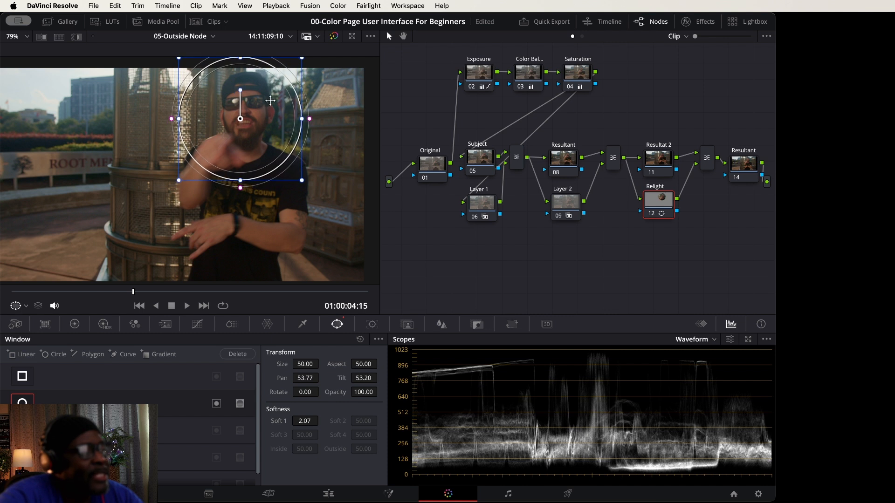
# Shape the circular window into an oval around the face, with size about 36.80, aspect about 41.70 and softness about 3.80.
pyautogui.moveTo(303, 61); pyautogui.dragTo(260, 100)
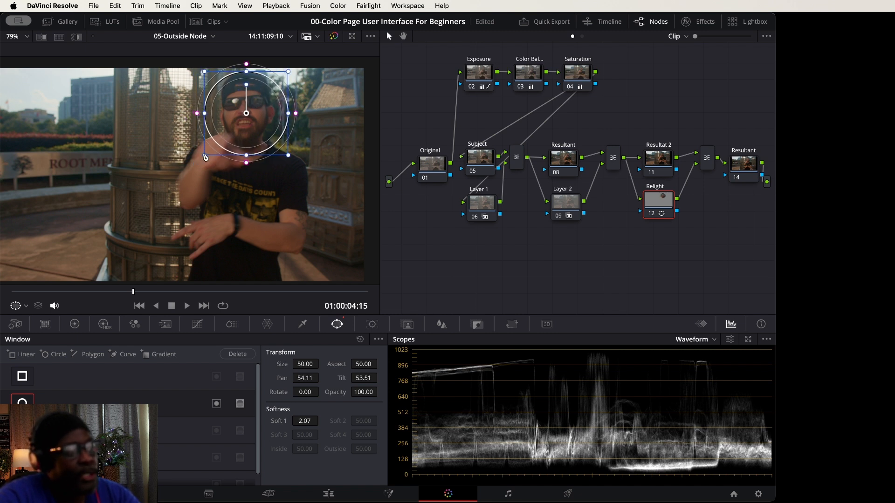
pyautogui.moveTo(205, 158); pyautogui.dragTo(210, 150)
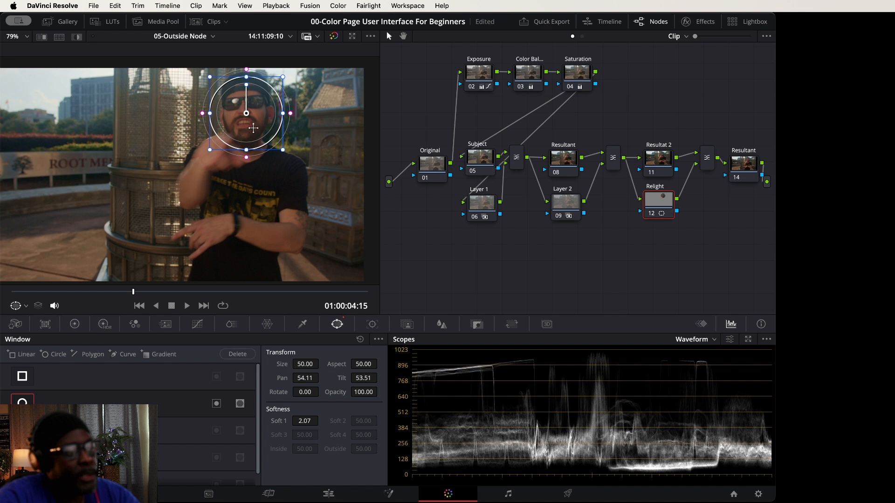
pyautogui.moveTo(246, 148); pyautogui.dragTo(246, 151)
pyautogui.moveTo(213, 113); pyautogui.dragTo(221, 117)
pyautogui.moveTo(247, 76); pyautogui.dragTo(247, 82)
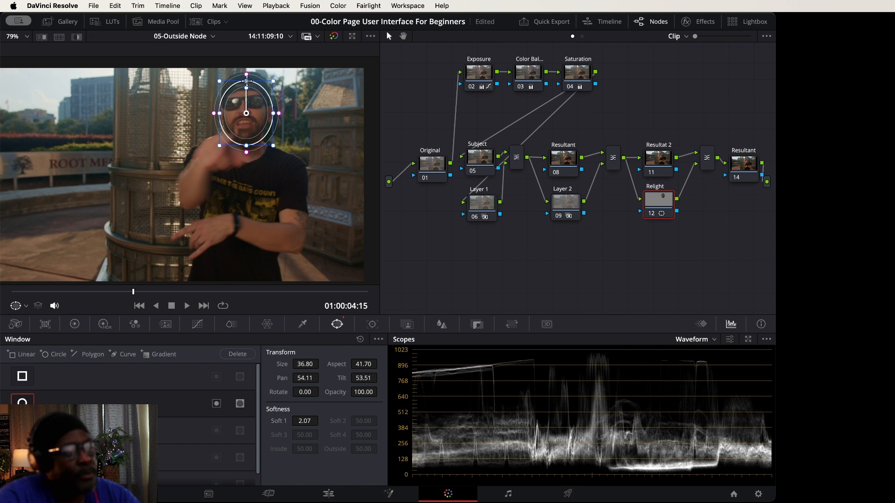
pyautogui.moveTo(247, 157); pyautogui.dragTo(247, 159)
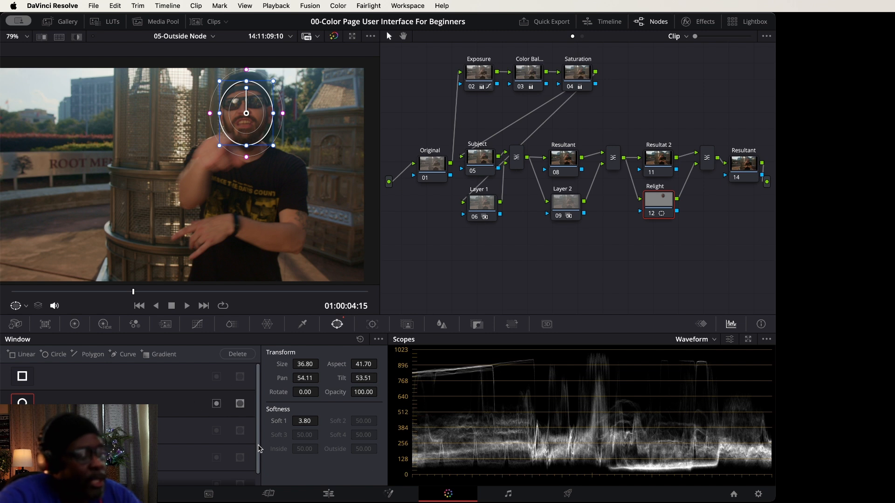
# Invert the face window, try lowering the midtones on the Relight node's custom curve, and turn off Editable Splines.
pyautogui.click(217, 404)
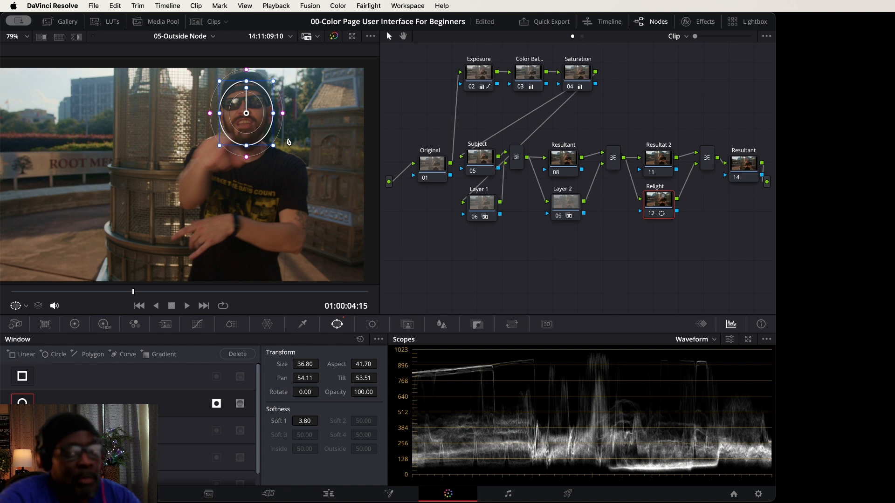
pyautogui.click(75, 325)
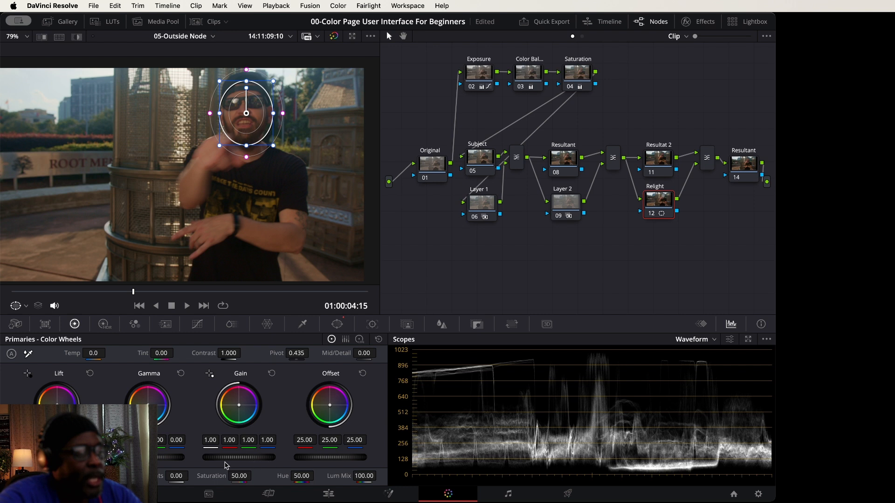
pyautogui.click(198, 325)
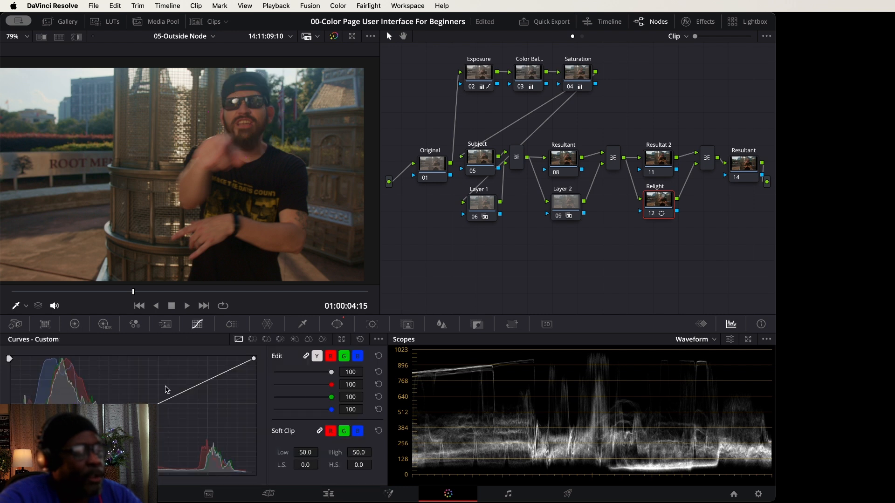
pyautogui.moveTo(181, 393)
pyautogui.mouseDown()
pyautogui.moveTo(185, 454)
pyautogui.moveTo(187, 398)
pyautogui.mouseUp()
pyautogui.click(378, 340)
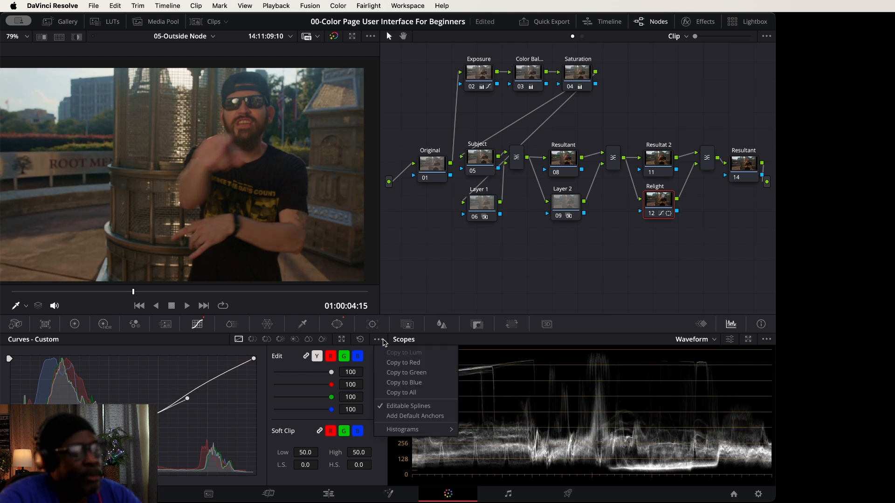
pyautogui.click(418, 407)
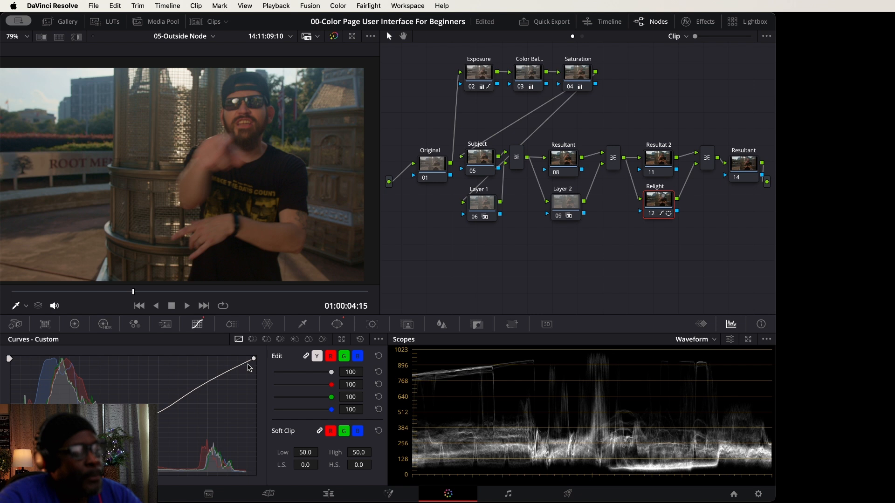
# Reset the Relight node's custom curves and turn off the face window's inversion.
pyautogui.click(360, 340)
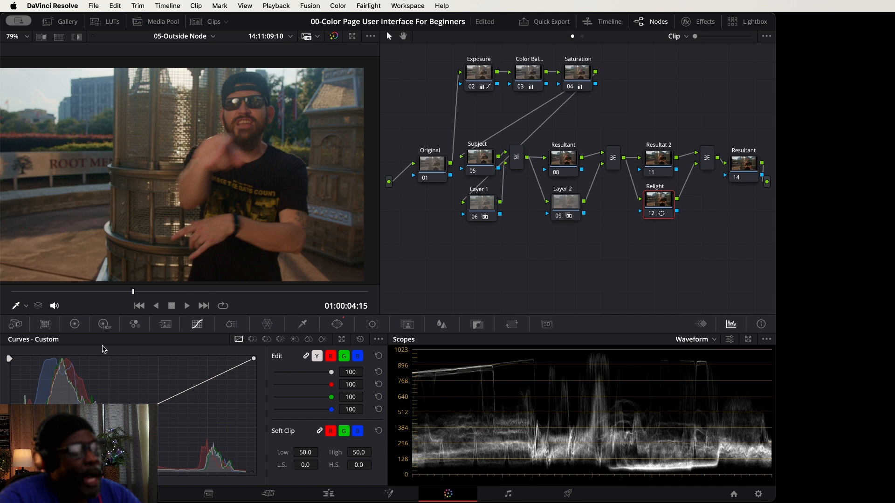
pyautogui.click(74, 324)
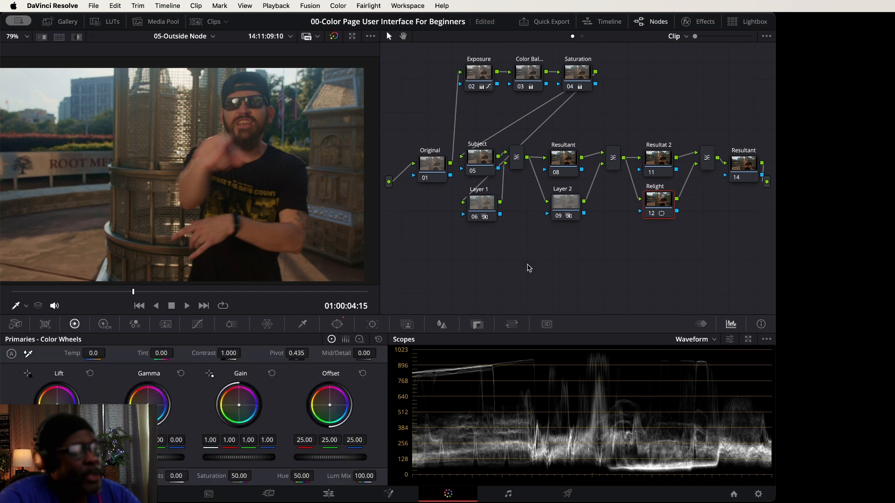
pyautogui.click(337, 324)
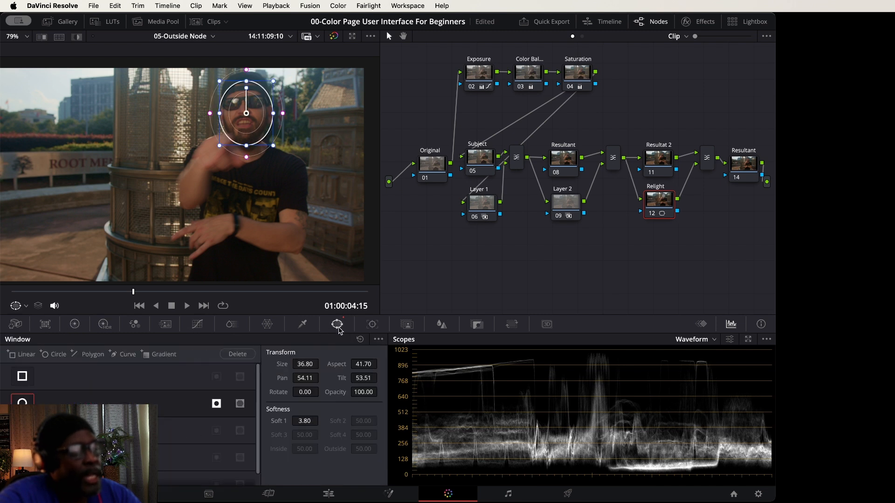
pyautogui.click(216, 405)
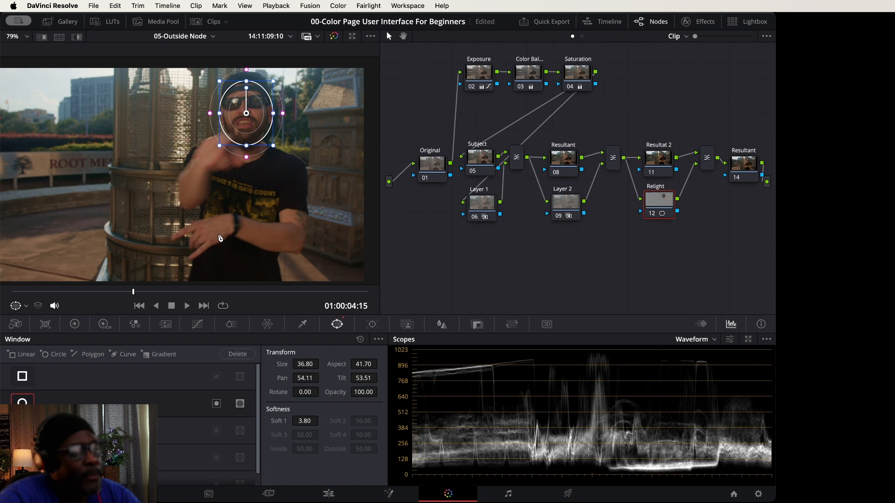
# Try a strong violet Gain shift inside the face window, and invert the window to tint the surroundings instead.
pyautogui.click(75, 325)
pyautogui.moveTo(238, 405); pyautogui.dragTo(257, 405)
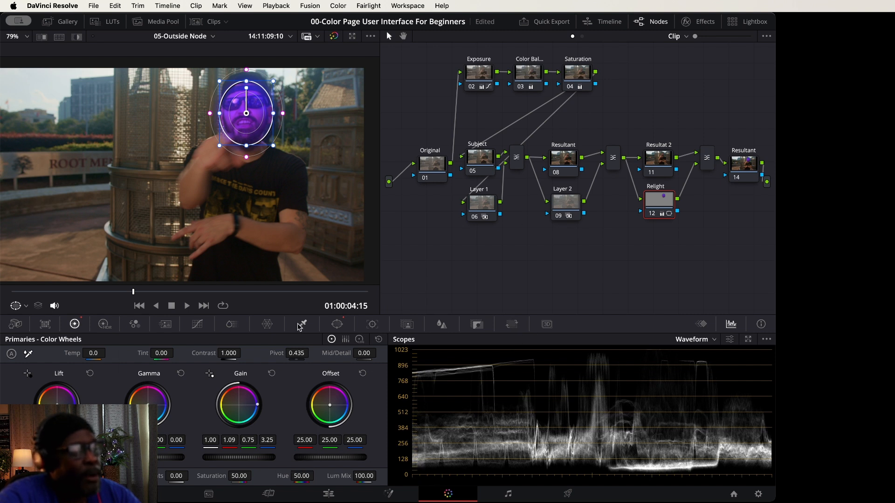
pyautogui.click(337, 325)
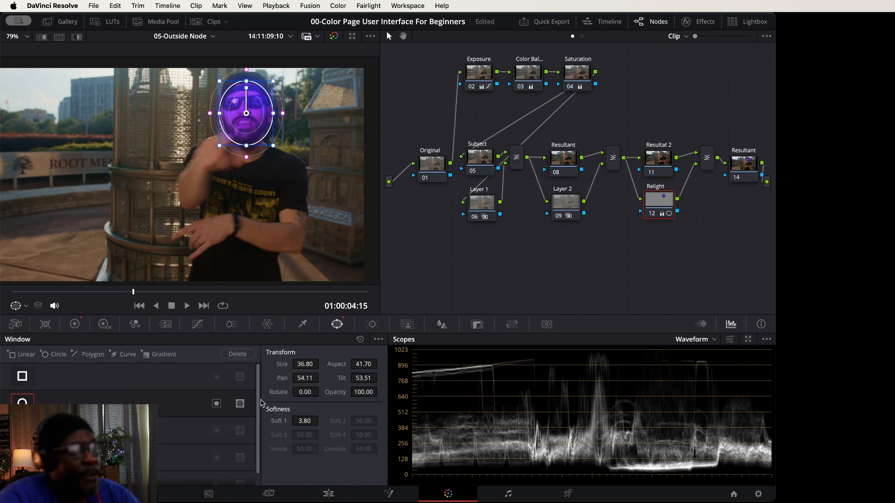
pyautogui.click(217, 404)
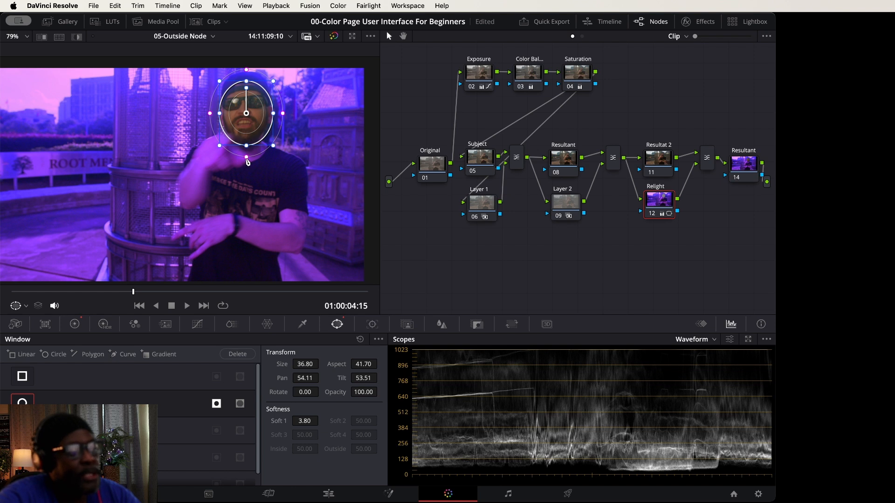
# Feather the face window to a softness of about 5.95 and return it to affecting the inside of the oval.
pyautogui.moveTo(247, 159); pyautogui.dragTo(248, 171)
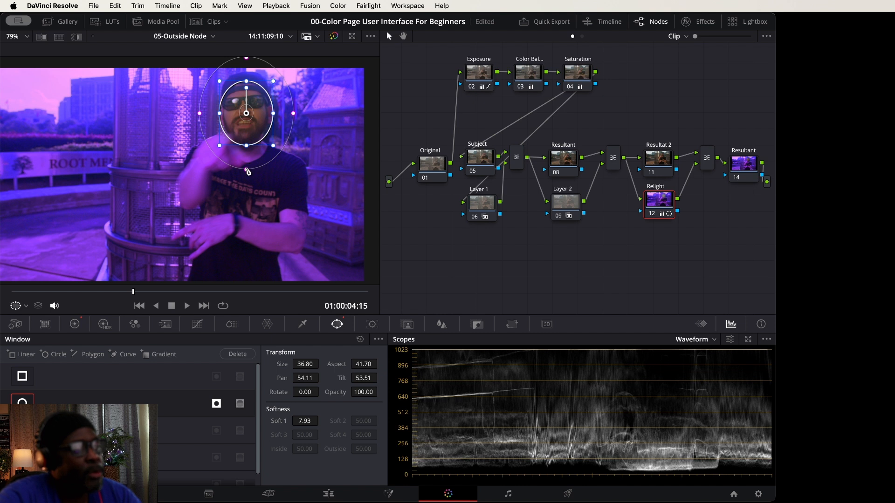
pyautogui.moveTo(247, 171); pyautogui.dragTo(246, 163)
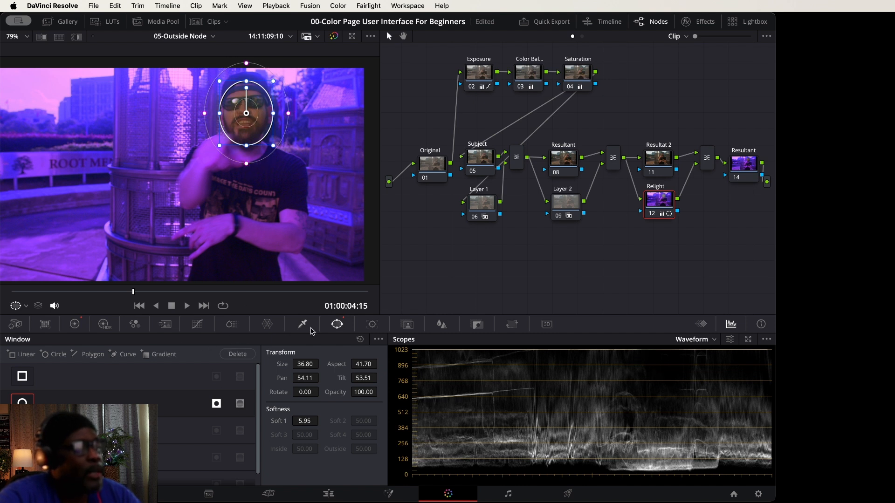
pyautogui.click(216, 404)
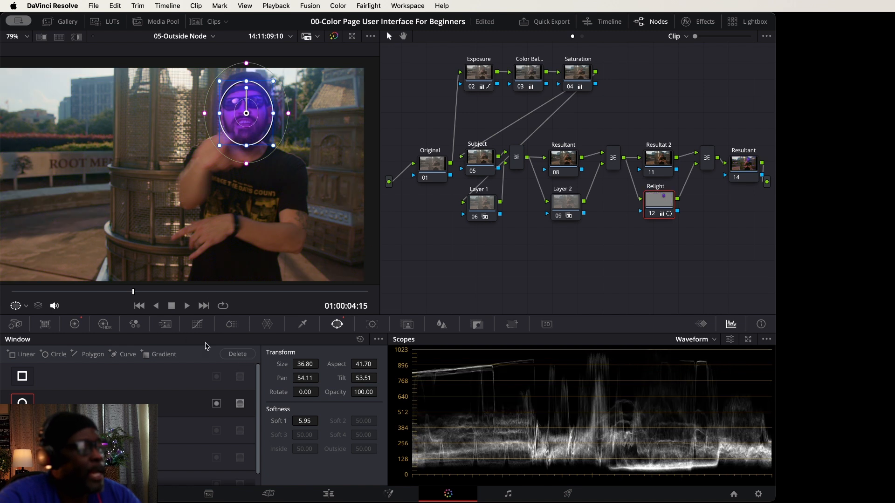
# Reset the Relight node's Gain wheel and move the node lower beneath Resultat 2.
pyautogui.click(76, 324)
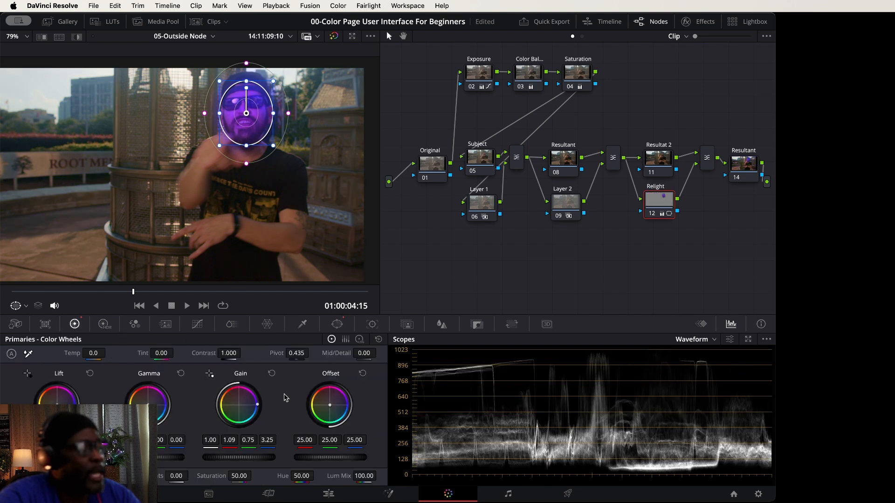
pyautogui.click(272, 374)
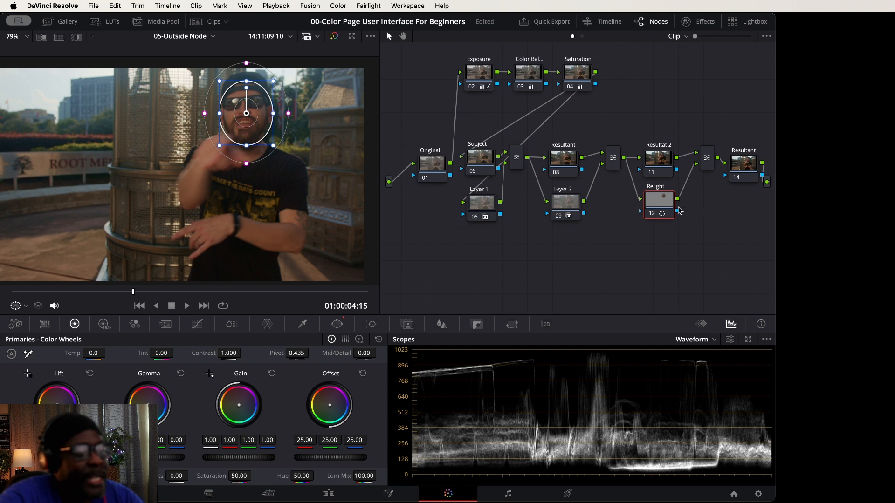
pyautogui.moveTo(660, 202); pyautogui.dragTo(660, 220)
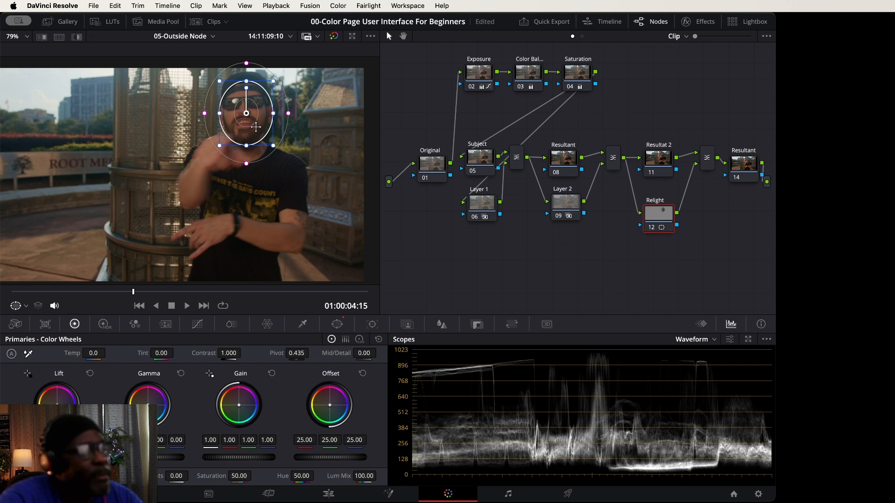
# Track the face window forward and backward through the clip with 3D and Rotate analysis disabled.
pyautogui.click(373, 325)
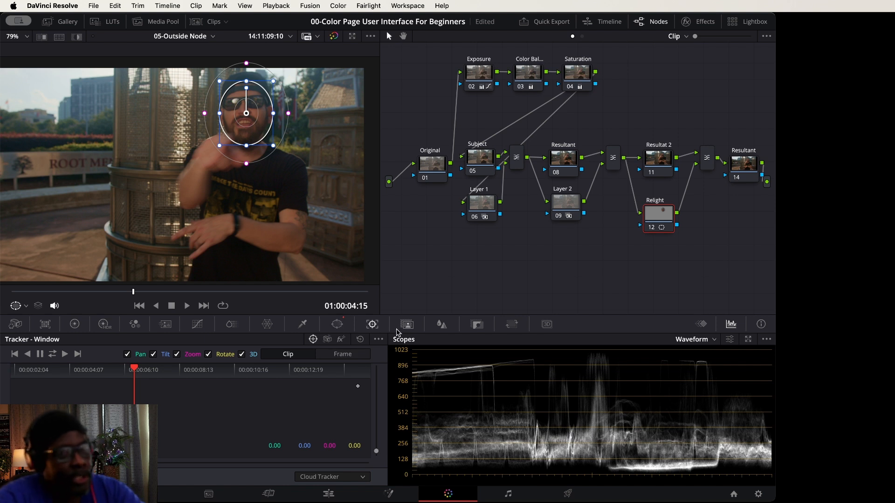
pyautogui.click(242, 355)
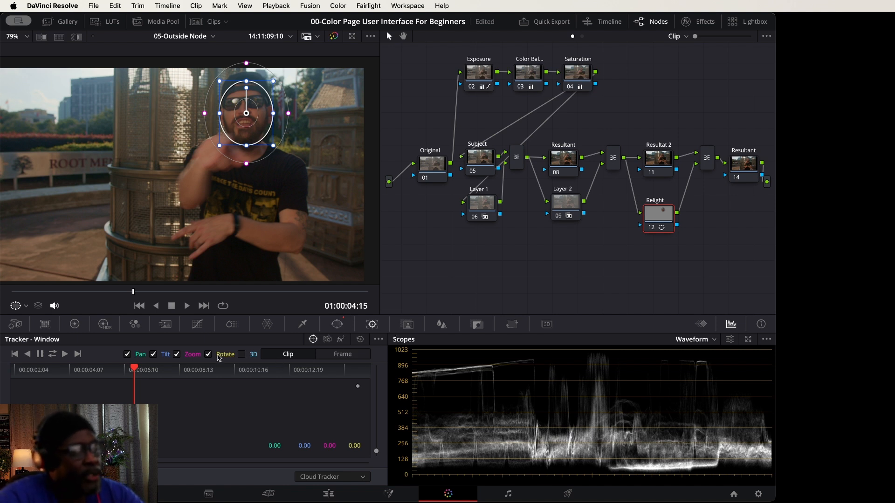
pyautogui.click(209, 356)
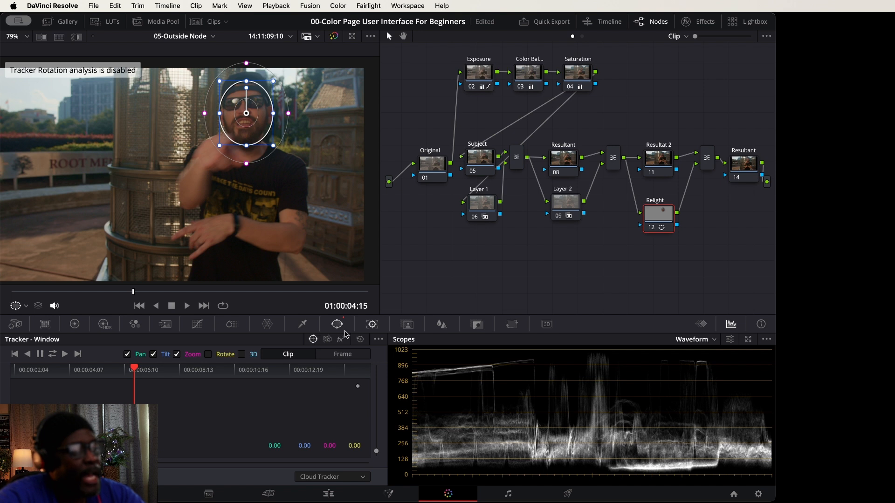
pyautogui.click(52, 355)
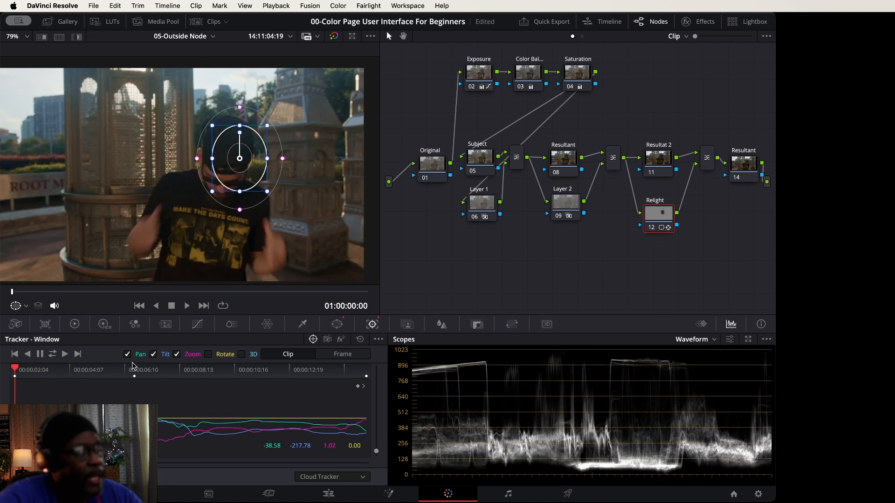
# Switch the tracker to Frame mode and move the oval window onto the face at 01:00:00:07.
pyautogui.moveTo(12, 294); pyautogui.dragTo(39, 297)
pyautogui.moveTo(67, 301); pyautogui.dragTo(0, 302)
pyautogui.click(348, 356)
pyautogui.moveTo(13, 294); pyautogui.dragTo(19, 294)
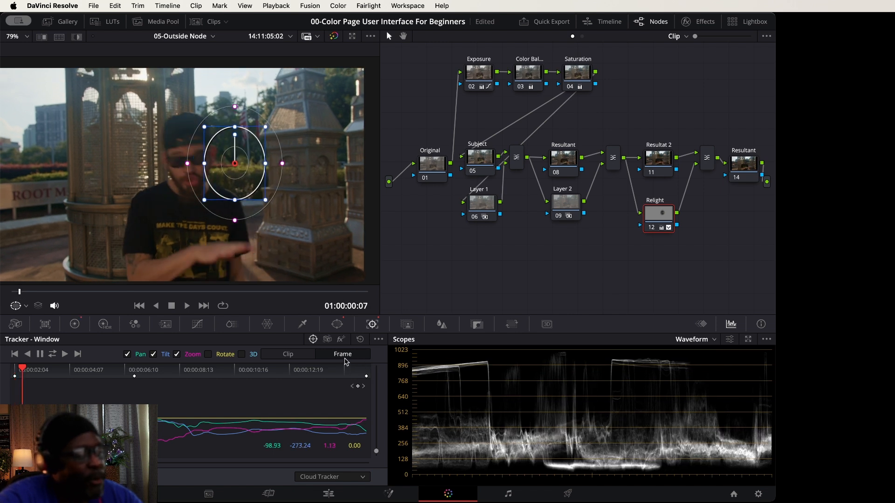
pyautogui.moveTo(251, 153); pyautogui.dragTo(204, 155)
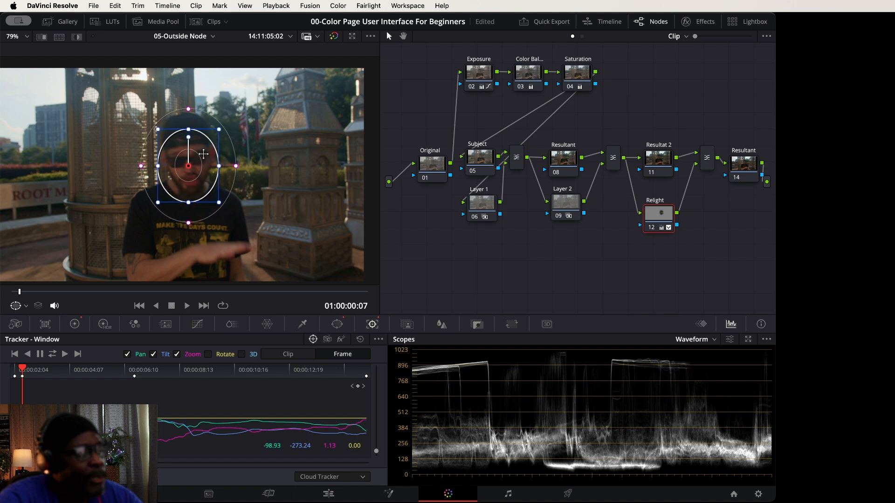
pyautogui.moveTo(159, 132); pyautogui.dragTo(160, 133)
# Advance to 01:00:00:13 frame by frame, repositioning the oval window over the face on the way.
pyautogui.press('Right')
pyautogui.press('Right')
pyautogui.press('Right')
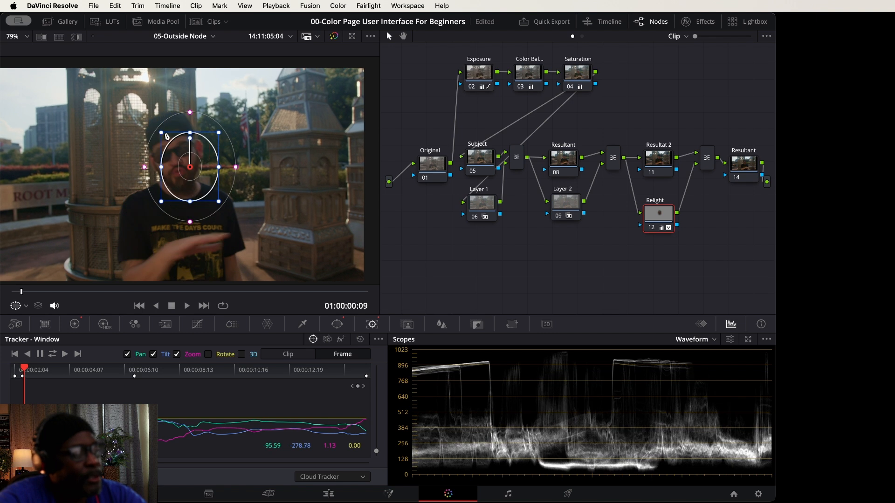
pyautogui.moveTo(207, 148); pyautogui.dragTo(173, 140)
pyautogui.press('Right')
pyautogui.press('Right')
pyautogui.press('Right')
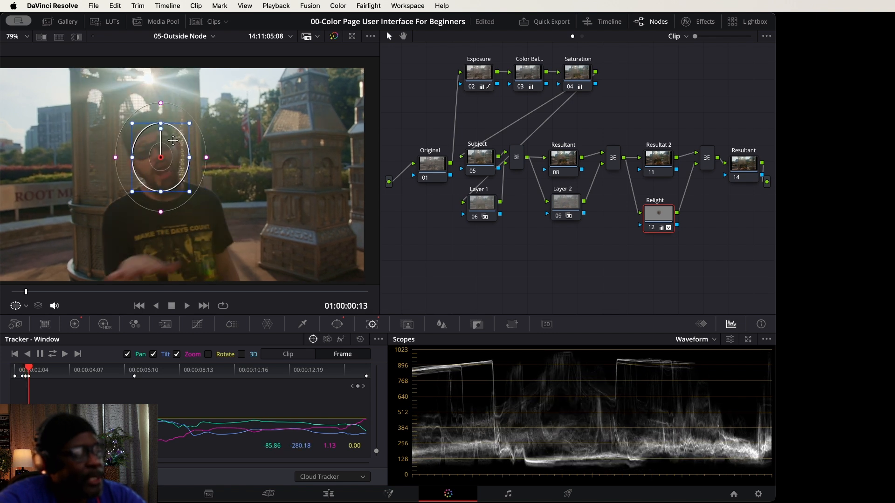
# Continue to 01:00:00:19 and shift the oval window to keep it centred on the moving face.
pyautogui.press('Right')
pyautogui.press('Right')
pyautogui.press('Right')
pyautogui.moveTo(177, 140); pyautogui.dragTo(154, 140)
pyautogui.press('Right')
pyautogui.press('Right')
pyautogui.press('Right')
pyautogui.press('Right')
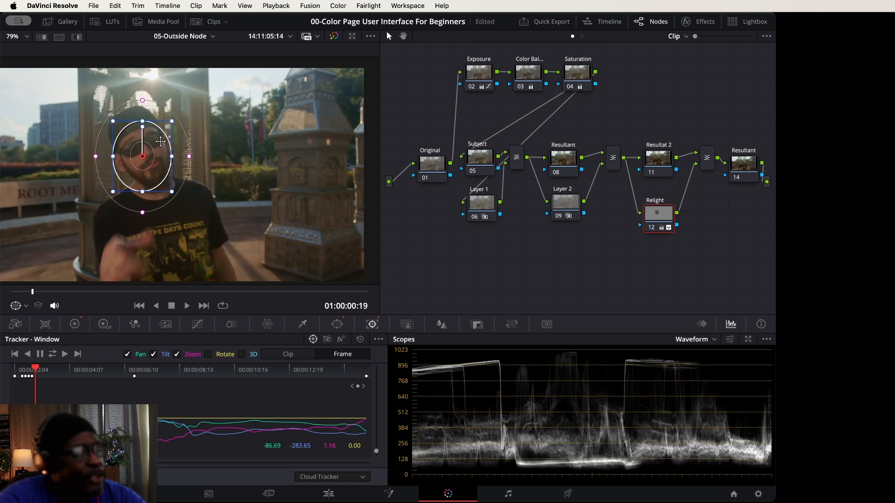
# Advance past 01:00:00:19 and correct the oval window's position where it slips off the face.
pyautogui.press('Right')
pyautogui.press('Right')
pyautogui.press('Right')
pyautogui.press('Right')
pyautogui.press('Right')
pyautogui.press('Right')
pyautogui.press('Right')
pyautogui.press('Right')
pyautogui.moveTo(172, 140); pyautogui.dragTo(185, 135)
# Re-centre the oval window on the face at about 01:00:01:09.
pyautogui.press('Right')
pyautogui.press('Right')
pyautogui.press('Right')
pyautogui.press('Right')
pyautogui.press('Right')
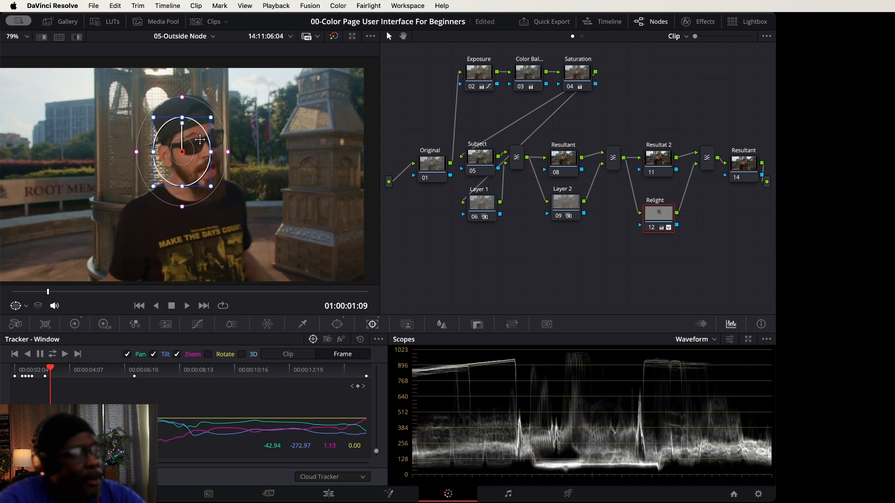
pyautogui.press('Right')
pyautogui.press('Right')
pyautogui.press('Right')
pyautogui.press('Right')
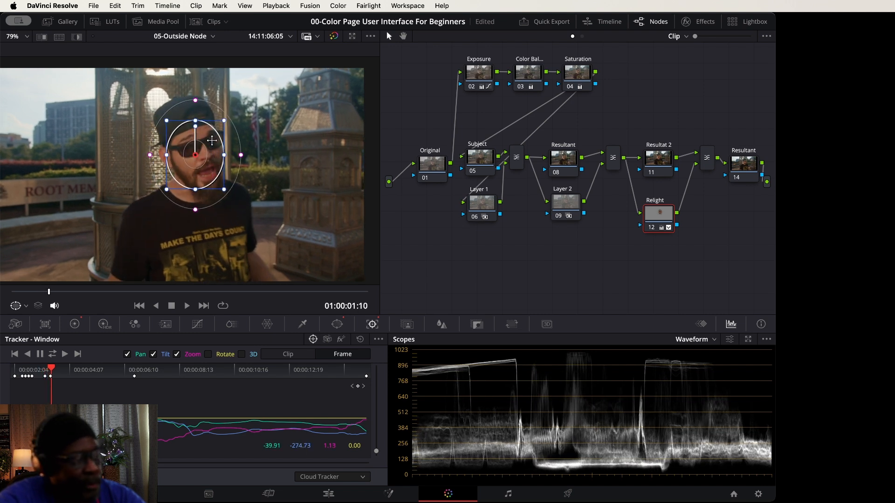
# Advance to 01:00:01:22, moving the oval window to follow the head as it rises.
pyautogui.press('Right')
pyautogui.press('Right')
pyautogui.press('Right')
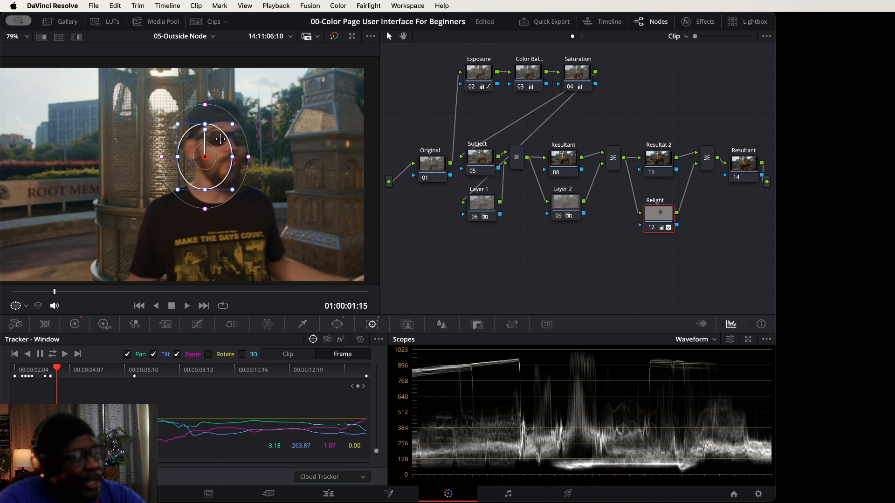
pyautogui.press('Right')
pyautogui.press('Right')
pyautogui.press('Right')
pyautogui.press('Right')
pyautogui.press('Right')
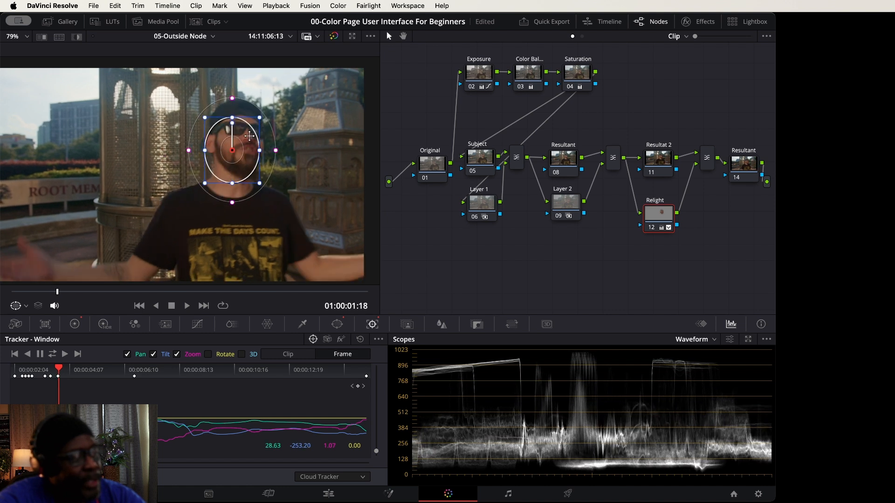
pyautogui.press('Right')
pyautogui.moveTo(251, 135); pyautogui.dragTo(285, 128)
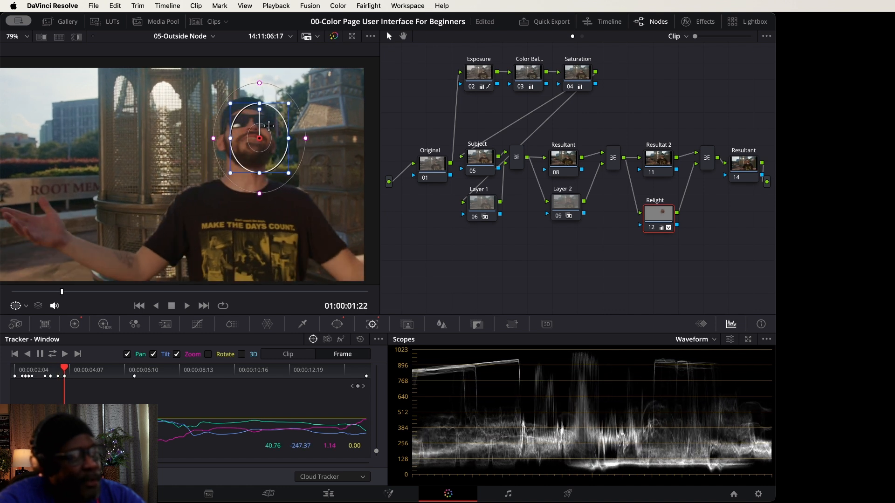
# Advance to 01:00:02:04 and realign the oval window with the face.
pyautogui.press('Right')
pyautogui.press('Right')
pyautogui.press('Right')
pyautogui.press('Right')
pyautogui.press('Right')
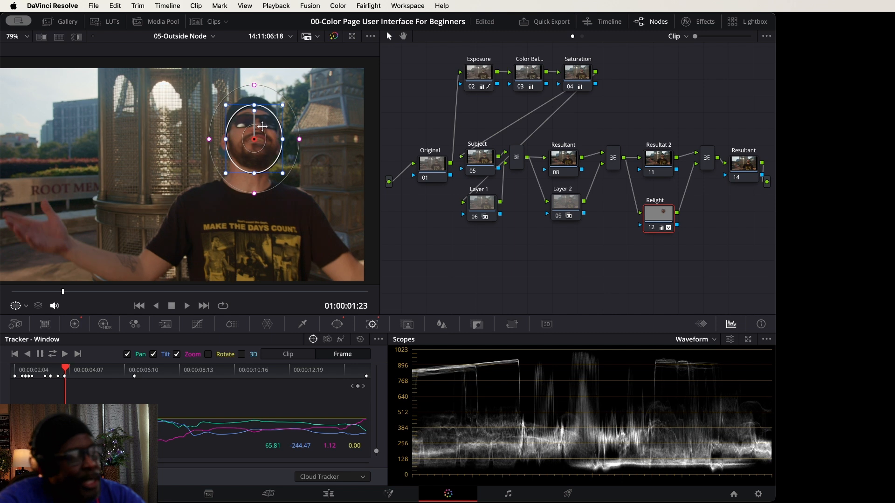
pyautogui.press('Right')
pyautogui.moveTo(275, 126); pyautogui.dragTo(268, 126)
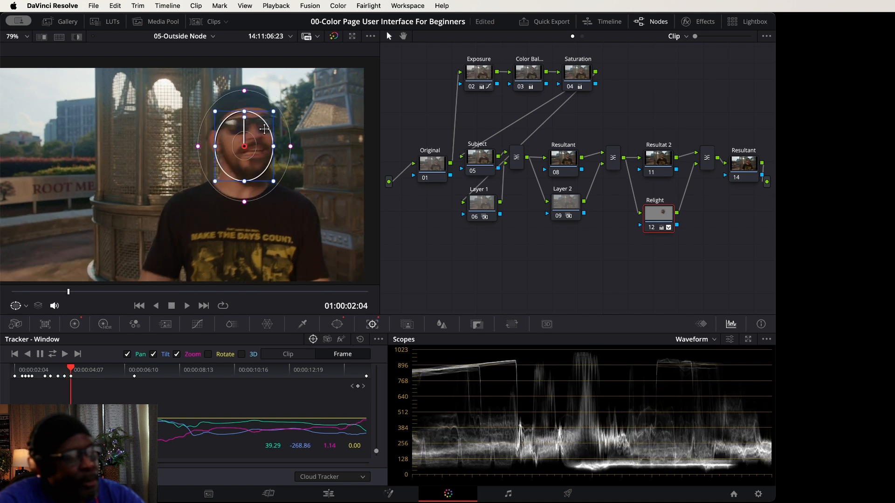
# Advance to 01:00:02:10 and shift the oval window back over the face as the head leans.
pyautogui.press('Right')
pyautogui.press('Right')
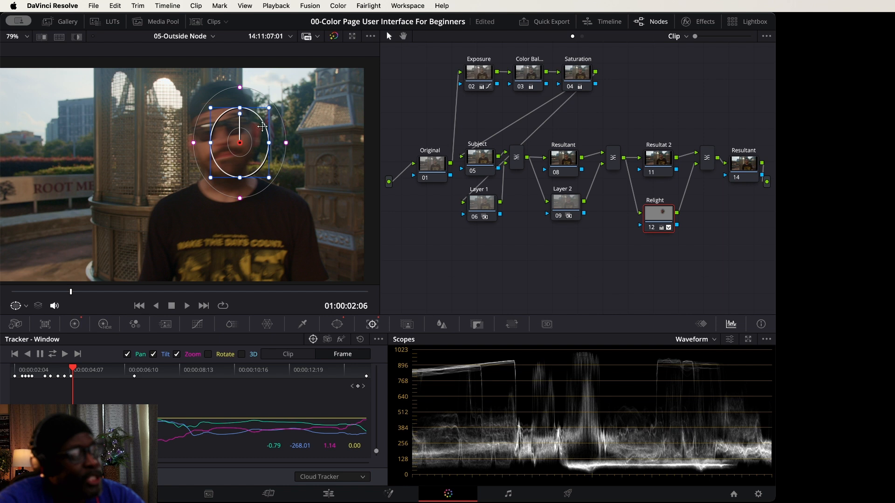
pyautogui.press('Right')
pyautogui.press('Right')
pyautogui.press('Right')
pyautogui.press('Right')
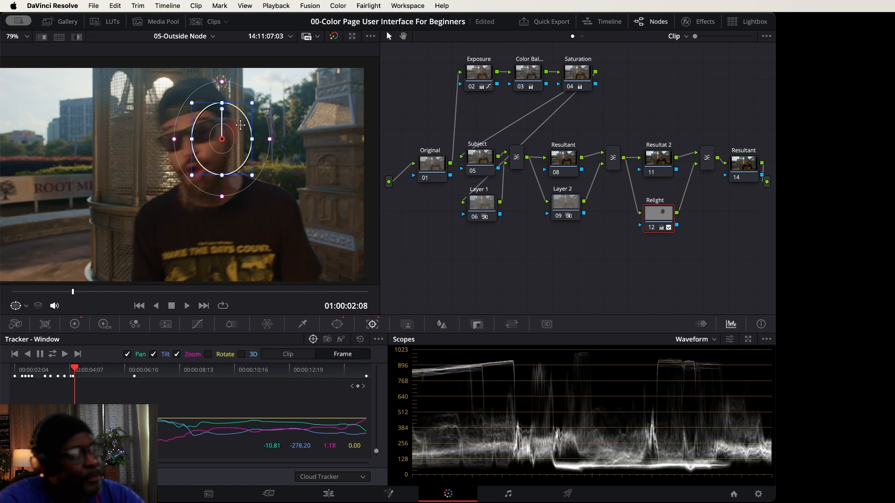
pyautogui.moveTo(234, 126); pyautogui.dragTo(190, 136)
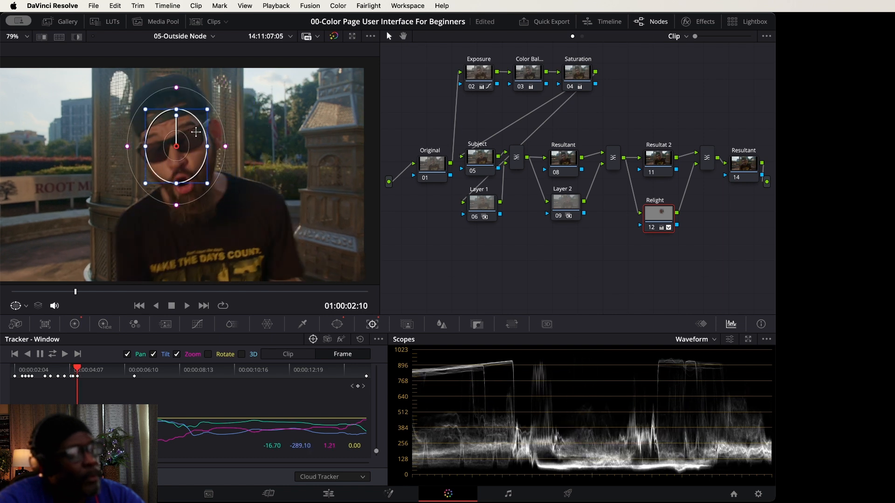
# Advance past 01:00:02:10 and nudge the oval window into place over the face.
pyautogui.press('Right')
pyautogui.press('Right')
pyautogui.press('Right')
pyautogui.press('Right')
pyautogui.press('Right')
pyautogui.press('Right')
pyautogui.press('Right')
pyautogui.press('Right')
pyautogui.moveTo(198, 132); pyautogui.dragTo(191, 135)
# Move the oval window onto the face in profile at about 01:00:03:02.
pyautogui.press('Right')
pyautogui.press('Right')
pyautogui.press('Right')
pyautogui.press('Right')
pyautogui.press('Right')
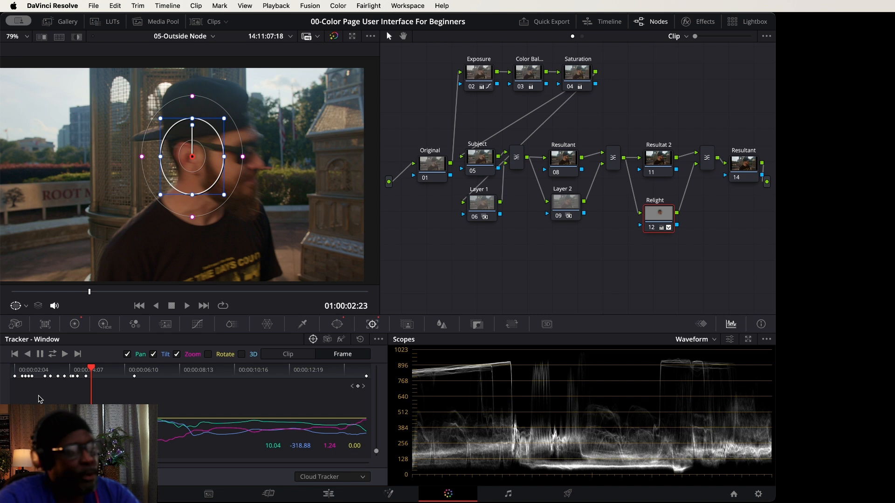
pyautogui.moveTo(227, 154); pyautogui.dragTo(243, 150)
pyautogui.press('Right')
pyautogui.press('Right')
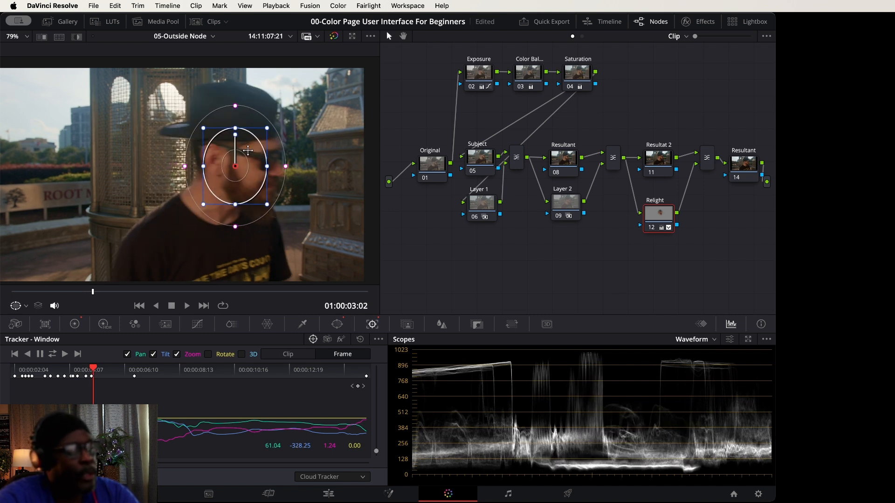
# Examine how the window follows the face from 01:00:03:02 to 01:00:08:03, frame by frame and in playback.
pyautogui.press('Right')
pyautogui.press('Right')
pyautogui.press('Right')
pyautogui.press('Right')
pyautogui.press('Right')
pyautogui.press('Right')
pyautogui.press('Right')
pyautogui.press('Right')
pyautogui.press('Right')
pyautogui.press('Right')
pyautogui.press('Right')
pyautogui.press('Right')
pyautogui.press('Right')
pyautogui.press('Right')
pyautogui.press('Right')
pyautogui.press('Right')
pyautogui.press('Right')
pyautogui.press('Right')
pyautogui.press('Right')
pyautogui.press('Right')
pyautogui.press('Right')
pyautogui.press('Right')
pyautogui.press('Right')
pyautogui.press('Right')
pyautogui.press('Right')
pyautogui.press('Right')
pyautogui.press('Right')
pyautogui.press('Right')
pyautogui.press('Right')
pyautogui.press('Right')
pyautogui.press('Right')
pyautogui.press('space')
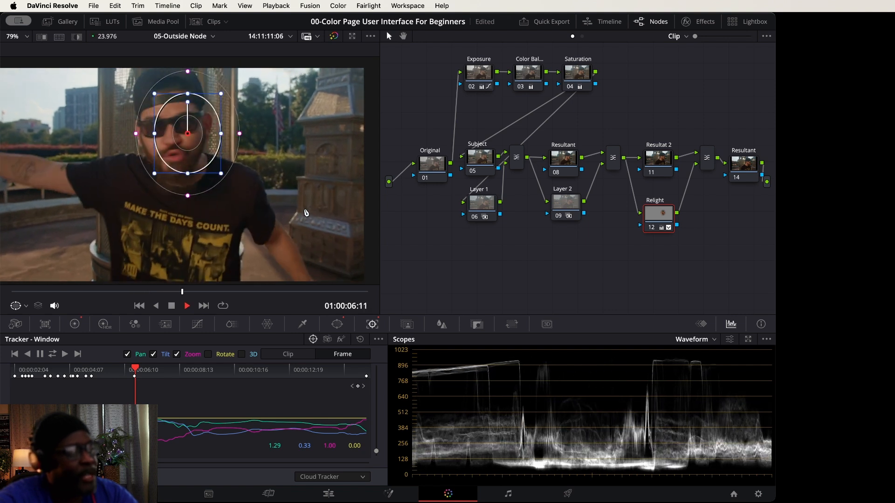
pyautogui.press('space')
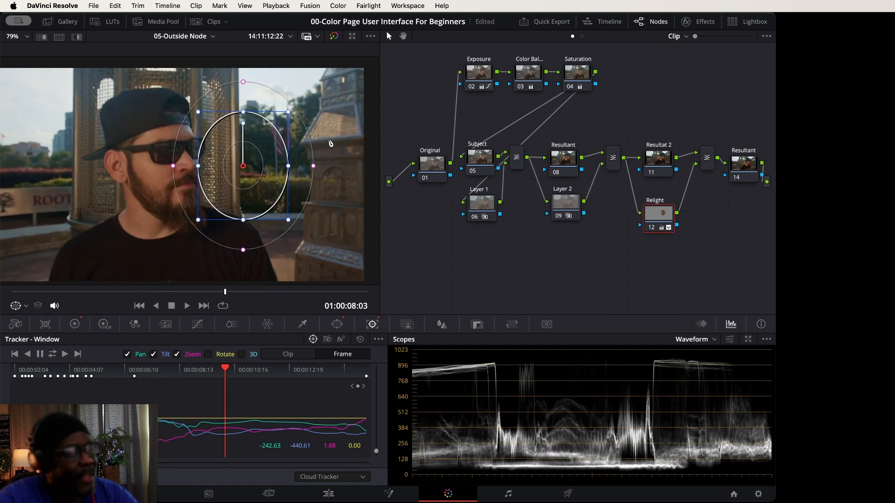
# Go back to about 01:00:06:13 and re-centre the oval window on the face.
pyautogui.press('j')
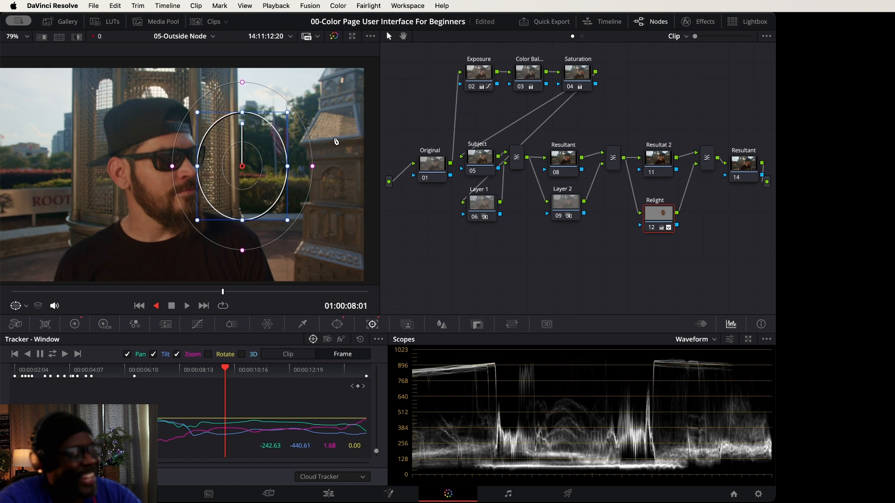
pyautogui.press('space')
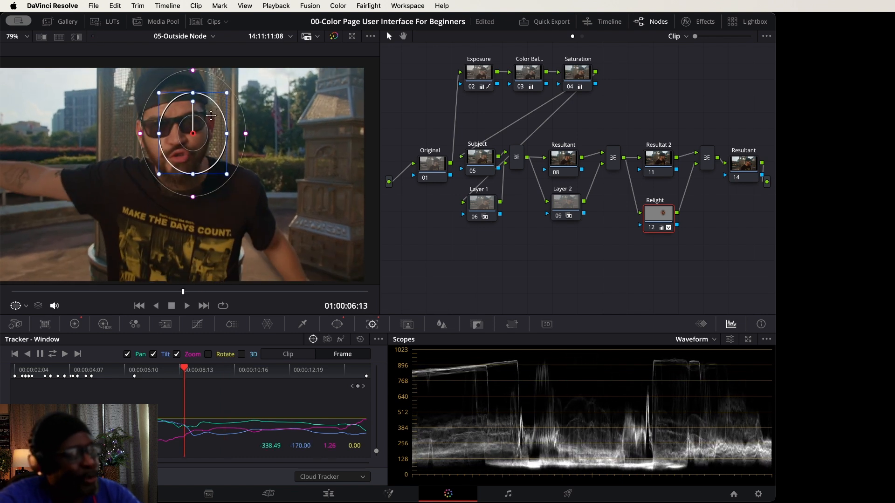
pyautogui.press('Right')
pyautogui.press('Right')
pyautogui.press('Right')
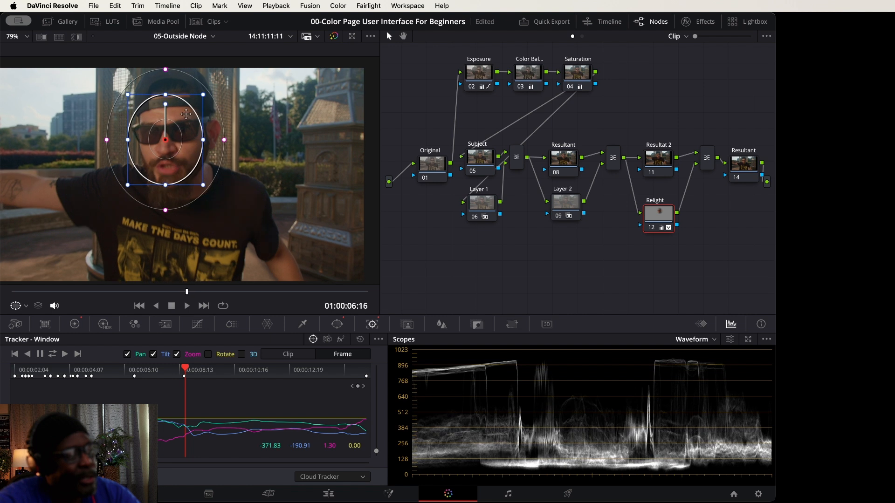
# Advance past 01:00:07:03 and pull the drifting oval window back over the face.
pyautogui.press('Right')
pyautogui.press('Right')
pyautogui.press('Right')
pyautogui.press('Right')
pyautogui.press('Right')
pyautogui.press('Right')
pyautogui.press('Right')
pyautogui.press('Right')
pyautogui.press('Right')
pyautogui.press('Right')
pyautogui.press('Right')
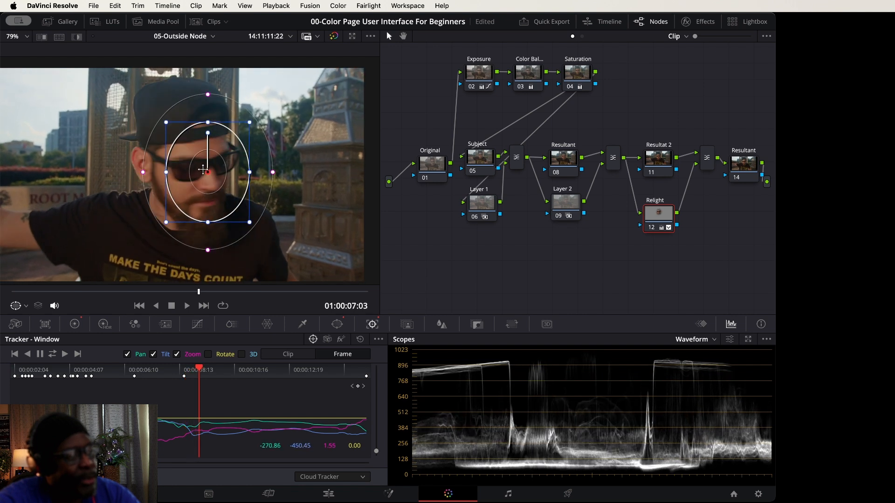
pyautogui.press('Right')
pyautogui.press('Right')
pyautogui.press('Right')
pyautogui.press('Right')
pyautogui.press('Right')
pyautogui.press('Right')
pyautogui.press('Right')
pyautogui.press('Right')
pyautogui.moveTo(230, 148); pyautogui.dragTo(216, 149)
# Advance to 01:00:07:19 and realign the oval window with the turned face.
pyautogui.press('Right')
pyautogui.press('Right')
pyautogui.press('Right')
pyautogui.press('Right')
pyautogui.press('Right')
pyautogui.press('Right')
pyautogui.press('Right')
pyautogui.press('Right')
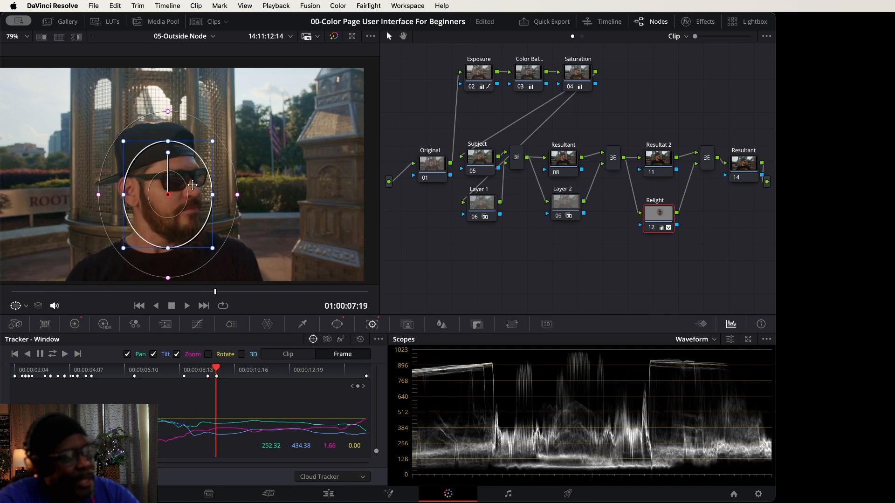
# Advance to 01:00:08:03 and place the oval window over the face in profile.
pyautogui.press('Right')
pyautogui.press('Right')
pyautogui.press('Right')
pyautogui.press('Right')
pyautogui.press('Right')
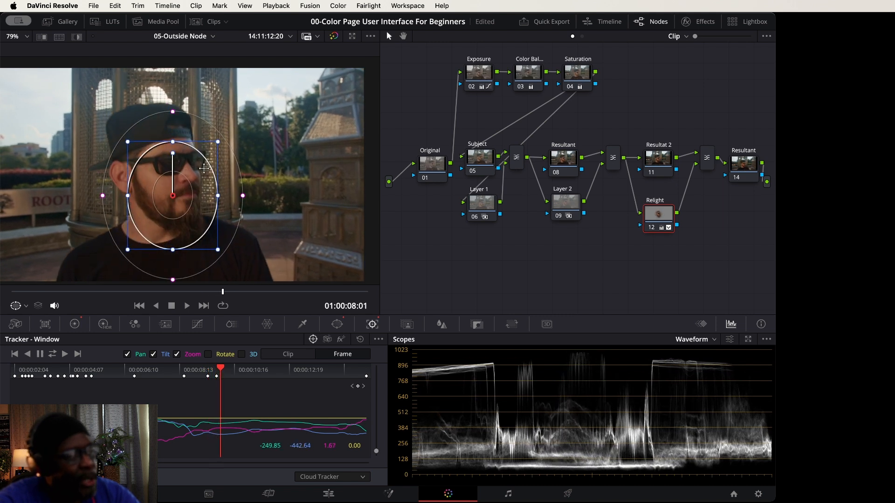
pyautogui.press('Right')
pyautogui.press('Right')
pyautogui.press('Right')
pyautogui.press('Right')
pyautogui.press('Right')
pyautogui.press('Right')
pyautogui.press('Right')
pyautogui.press('Right')
pyautogui.press('Right')
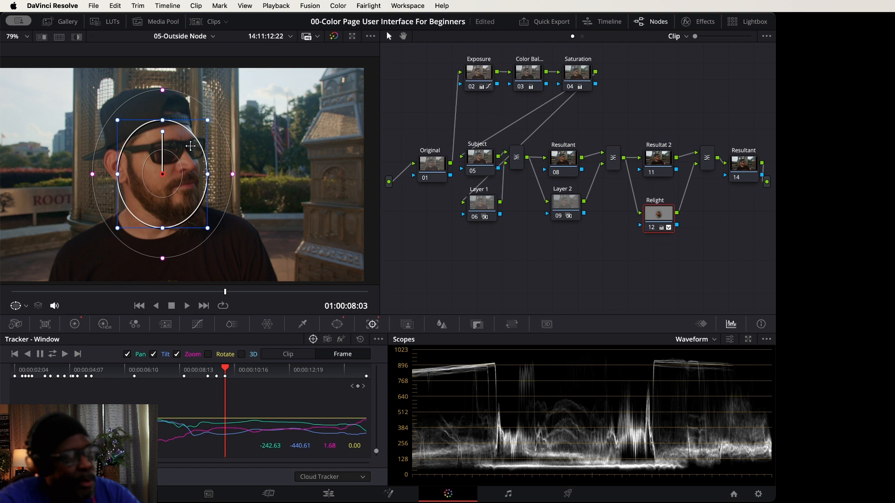
# Advance to 01:00:08:20 and re-centre the oval window on the face.
pyautogui.press('Right')
pyautogui.press('Right')
pyautogui.press('Right')
pyautogui.press('Right')
pyautogui.press('Right')
pyautogui.press('Right')
pyautogui.press('Right')
pyautogui.press('Right')
pyautogui.press('Right')
pyautogui.press('Right')
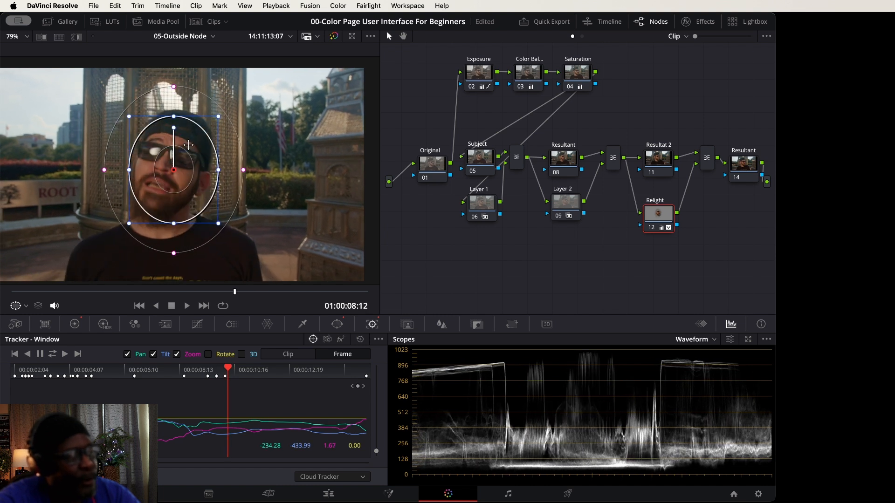
pyautogui.press('Right')
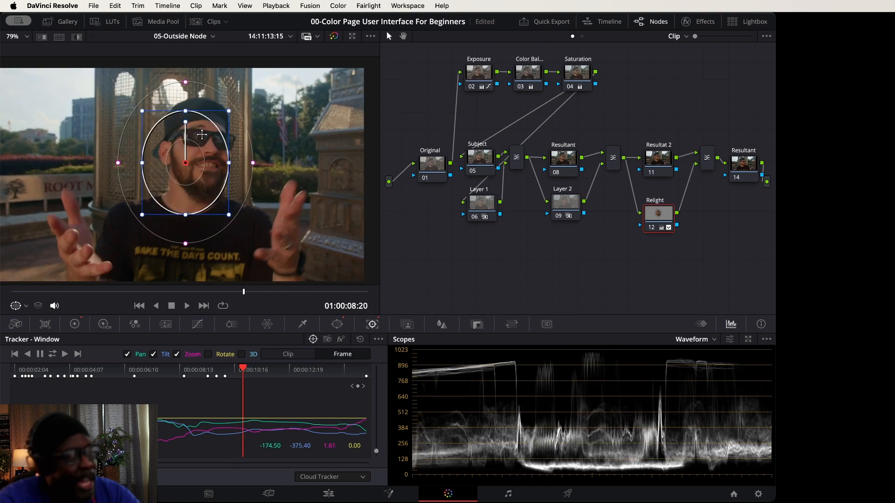
pyautogui.moveTo(203, 129); pyautogui.dragTo(218, 128)
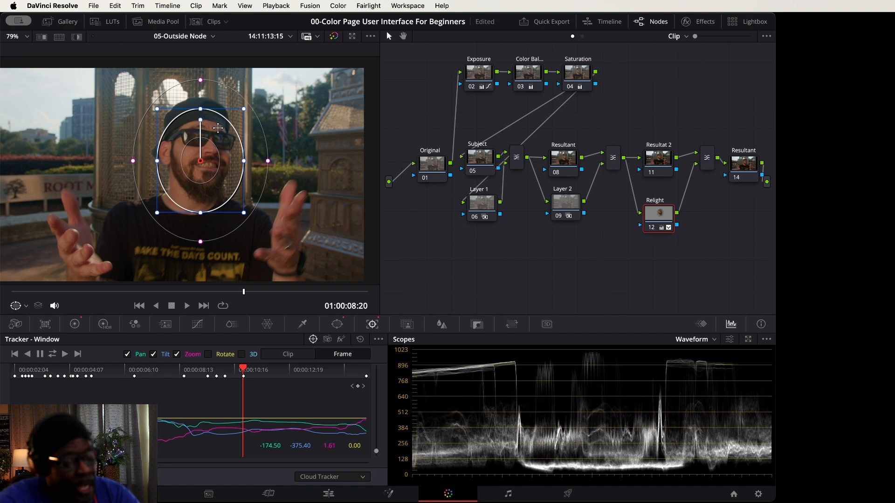
# Advance through the following frames to 01:00:09:19 and move the oval window back over the tilted face.
pyautogui.press('Right')
pyautogui.press('Right')
pyautogui.press('Right')
pyautogui.press('Right')
pyautogui.press('Right')
pyautogui.press('Right')
pyautogui.press('Right')
pyautogui.press('Right')
pyautogui.press('Right')
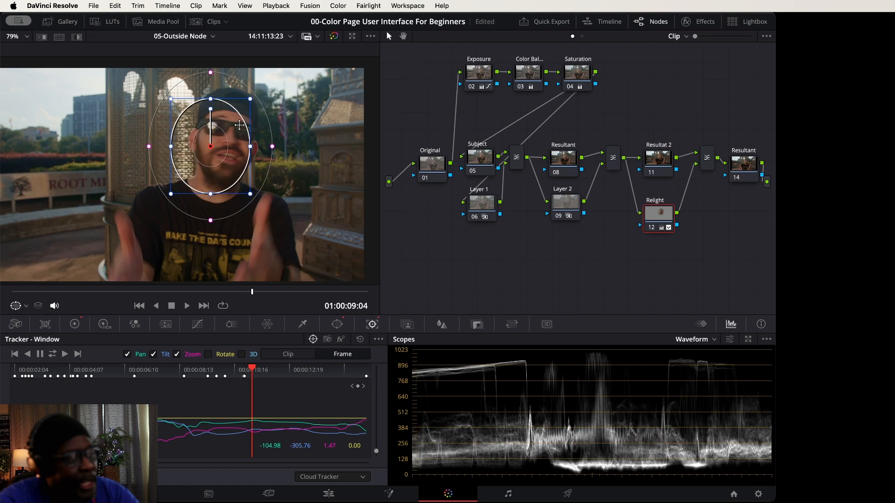
pyautogui.press('Right')
pyautogui.press('Right')
pyautogui.press('Right')
pyautogui.press('Right')
pyautogui.press('Right')
pyautogui.press('Right')
pyautogui.press('Right')
pyautogui.press('Right')
pyautogui.press('Right')
pyautogui.press('Right')
pyautogui.press('Right')
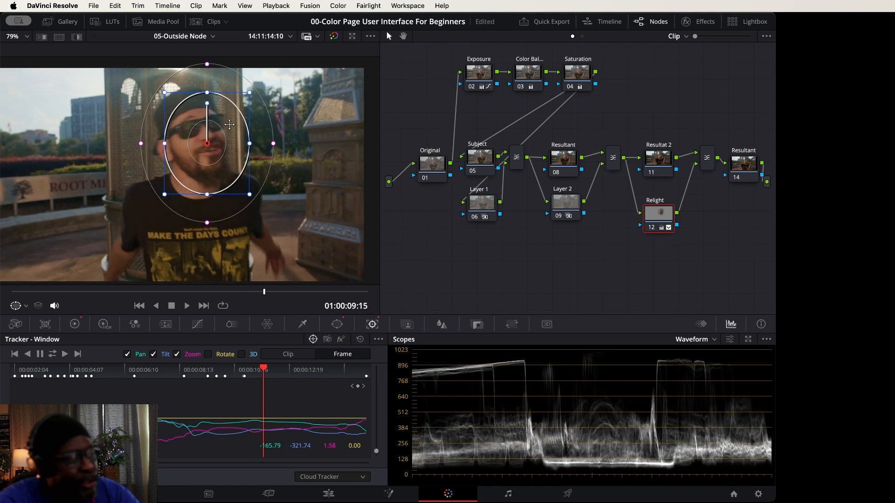
pyautogui.press('Right')
pyautogui.press('Right')
pyautogui.press('Right')
pyautogui.press('Right')
pyautogui.moveTo(229, 124); pyautogui.dragTo(173, 136)
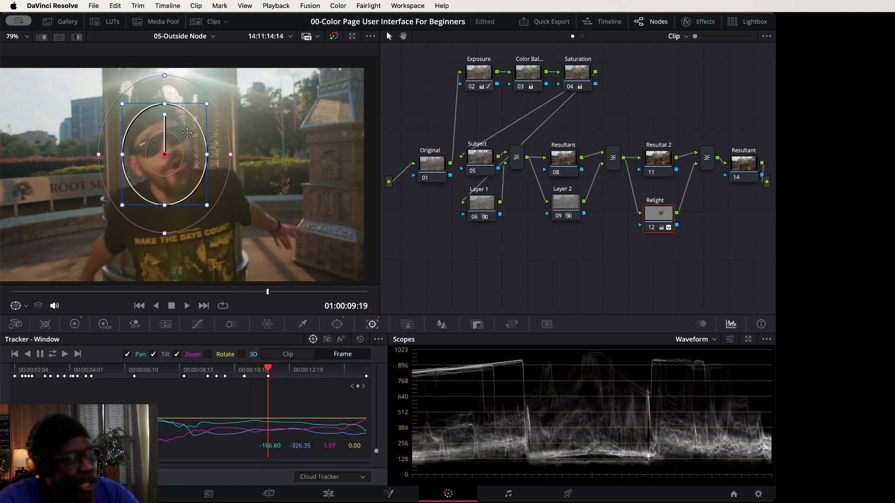
# Advance to 01:00:09:23 and realign the oval window with the face.
pyautogui.press('Right')
pyautogui.press('Right')
pyautogui.press('Right')
pyautogui.press('Right')
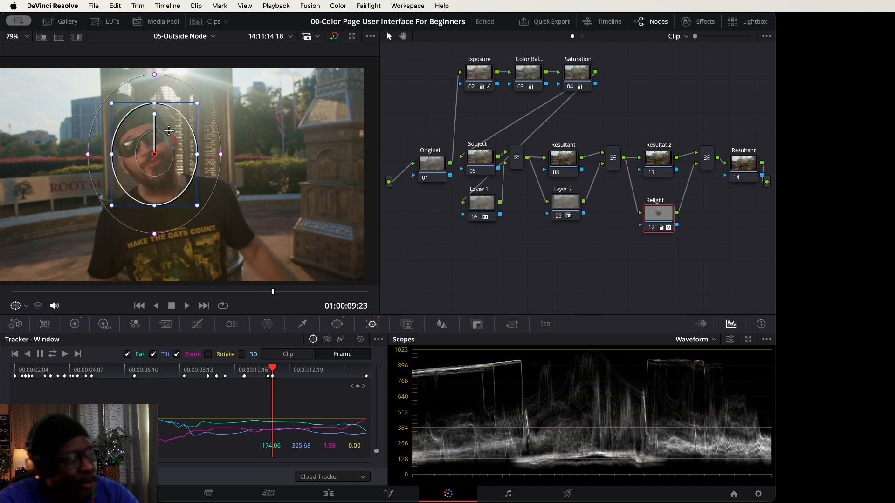
# Continue past 01:00:10:15 and pull the drifting oval window back over the face.
pyautogui.press('Right')
pyautogui.press('Right')
pyautogui.press('Right')
pyautogui.press('Right')
pyautogui.press('Right')
pyautogui.press('Right')
pyautogui.press('Right')
pyautogui.press('Right')
pyautogui.press('Right')
pyautogui.press('Right')
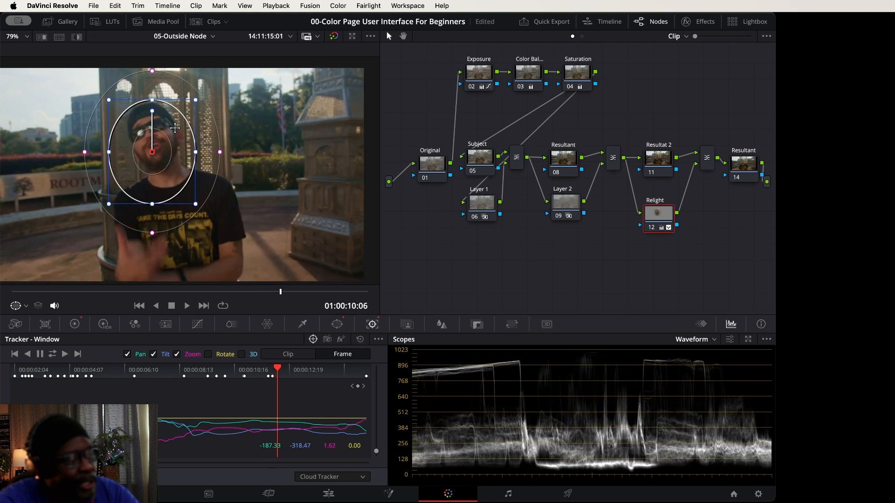
pyautogui.press('Right')
pyautogui.press('Right')
pyautogui.press('Right')
pyautogui.press('Right')
pyautogui.press('Right')
pyautogui.press('Right')
pyautogui.press('Right')
pyautogui.press('Right')
pyautogui.press('Right')
pyautogui.press('Right')
pyautogui.press('Right')
pyautogui.press('Right')
pyautogui.press('Right')
pyautogui.press('Right')
pyautogui.press('Right')
pyautogui.press('Right')
pyautogui.press('Right')
pyautogui.press('Right')
pyautogui.press('Right')
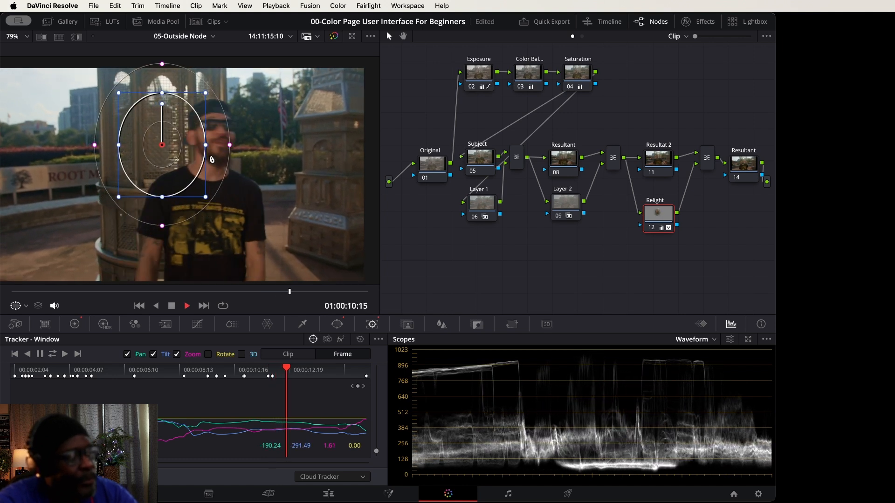
pyautogui.moveTo(202, 140); pyautogui.dragTo(264, 139)
# Place the oval window over the face at 01:00:12:00, and correct it again at 01:00:12:12.
pyautogui.press('space')
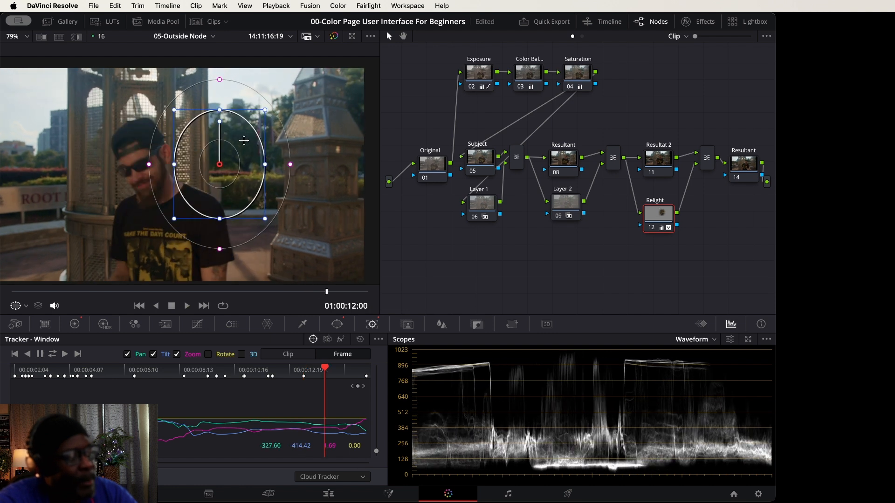
pyautogui.moveTo(181, 146); pyautogui.dragTo(171, 145)
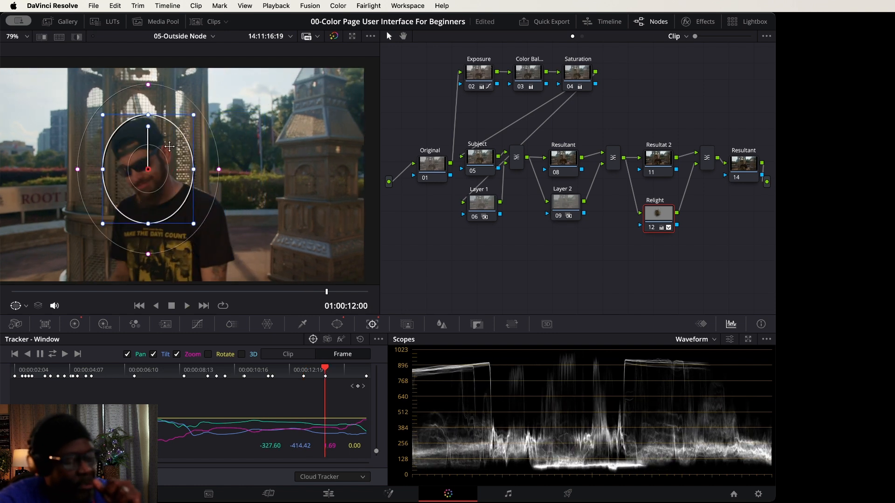
pyautogui.press('Right')
pyautogui.press('Right')
pyautogui.press('Right')
pyautogui.press('Right')
pyautogui.press('Right')
pyautogui.press('Right')
pyautogui.press('Right')
pyautogui.press('Right')
pyautogui.press('Right')
pyautogui.press('Right')
pyautogui.press('Right')
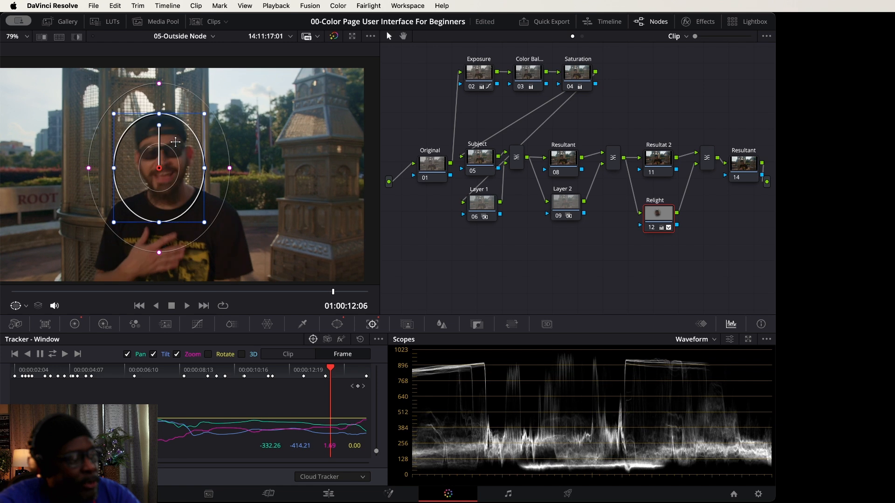
pyautogui.press('Right')
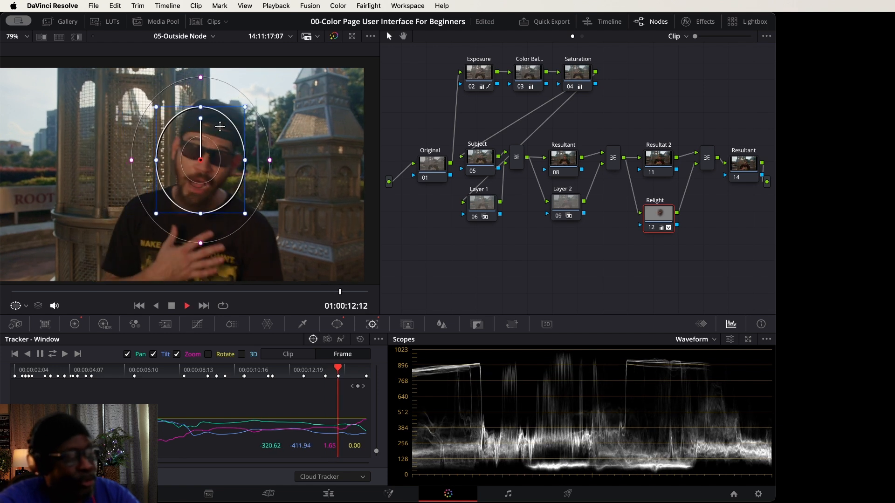
# Park the playhead at 01:00:12:18 and invert the Relight node's oval window.
pyautogui.press('space')
pyautogui.press('space')
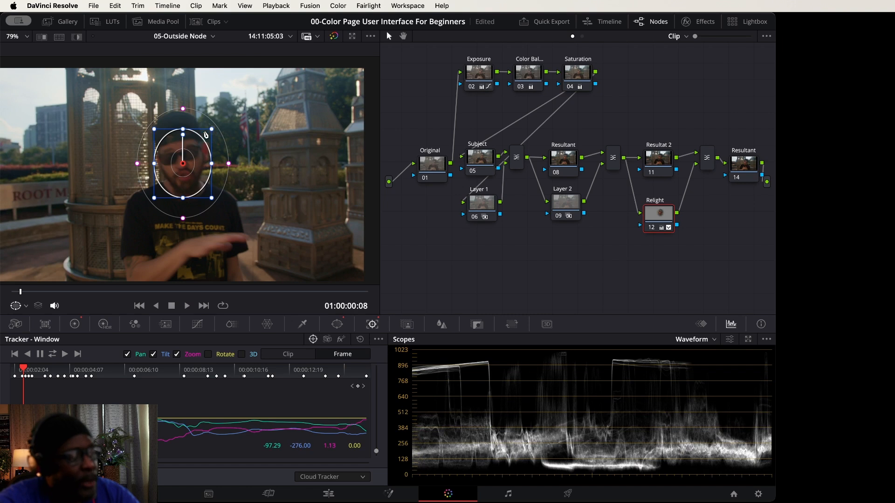
pyautogui.moveTo(358, 293)
pyautogui.mouseDown()
pyautogui.moveTo(334, 292)
pyautogui.moveTo(347, 294)
pyautogui.mouseUp()
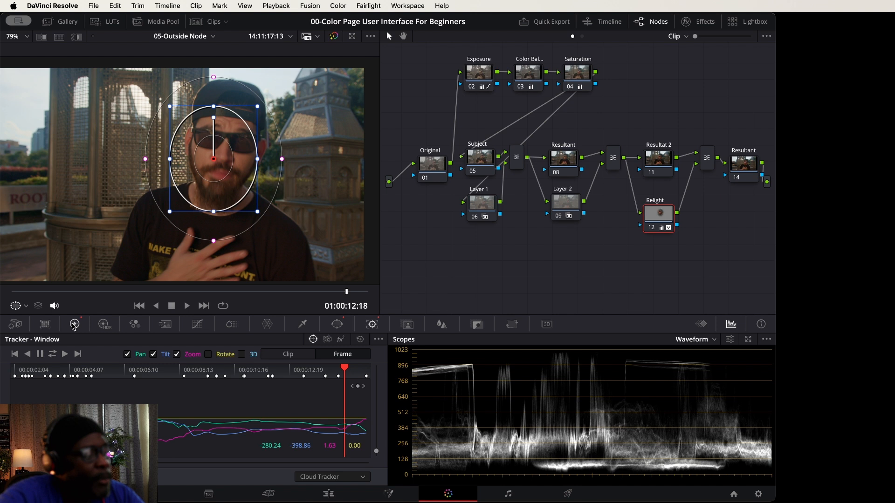
pyautogui.click(336, 325)
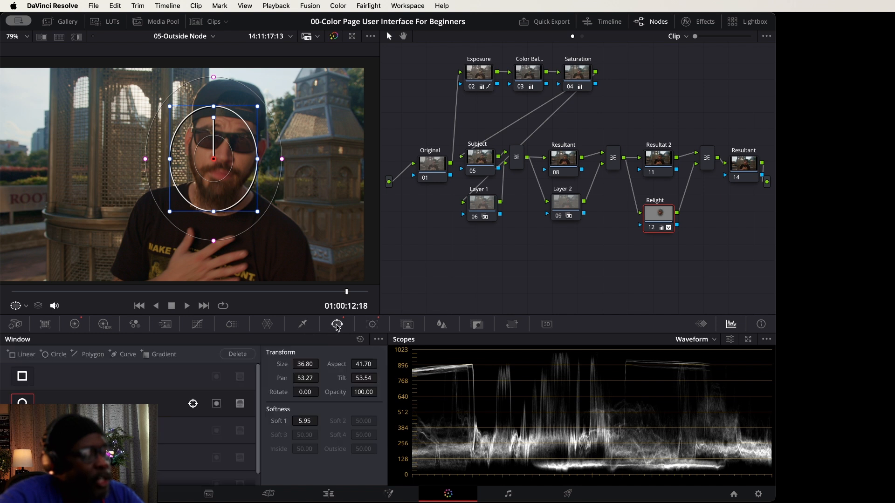
pyautogui.click(217, 405)
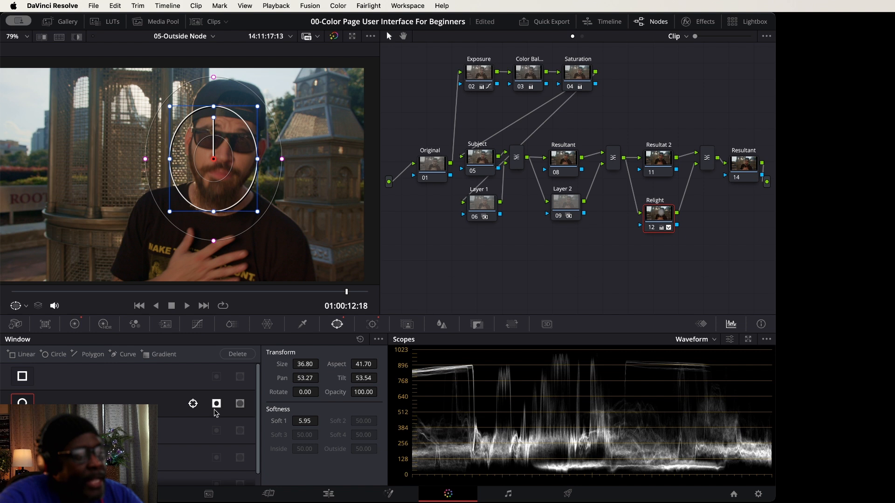
# Darken the area outside the face in the Relight node's primaries with Gain 0.98, Gamma -0.01 and a slightly lower Lift.
pyautogui.click(74, 325)
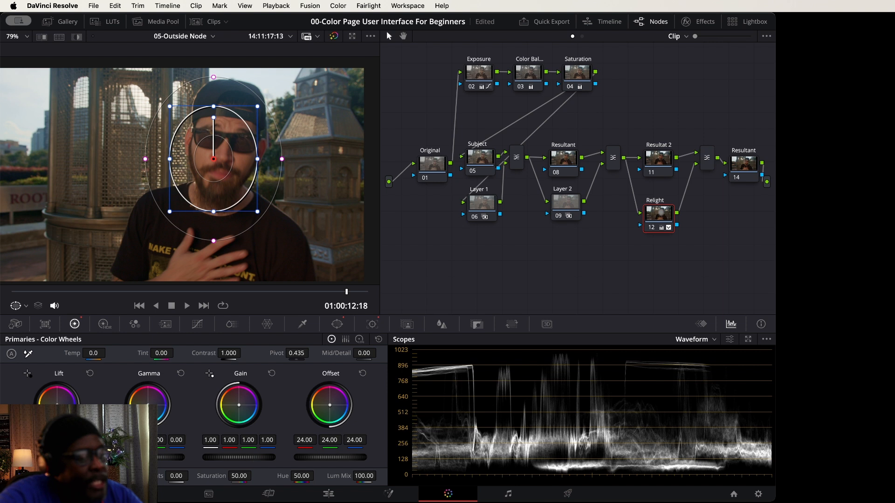
pyautogui.moveTo(239, 458); pyautogui.dragTo(235, 457)
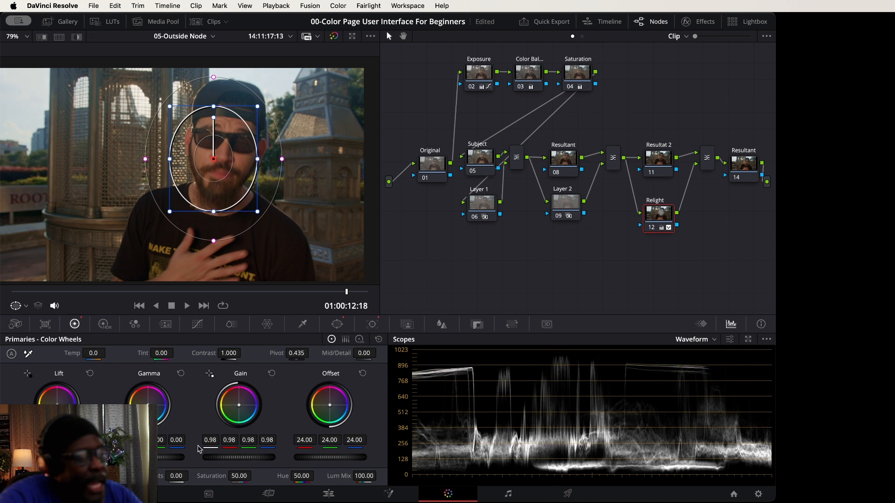
pyautogui.moveTo(160, 458); pyautogui.dragTo(157, 458)
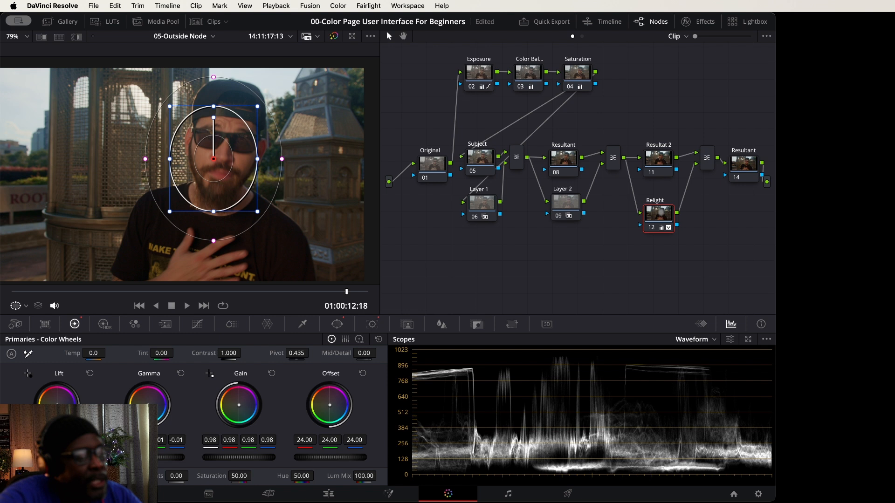
pyautogui.moveTo(57, 458); pyautogui.dragTo(55, 458)
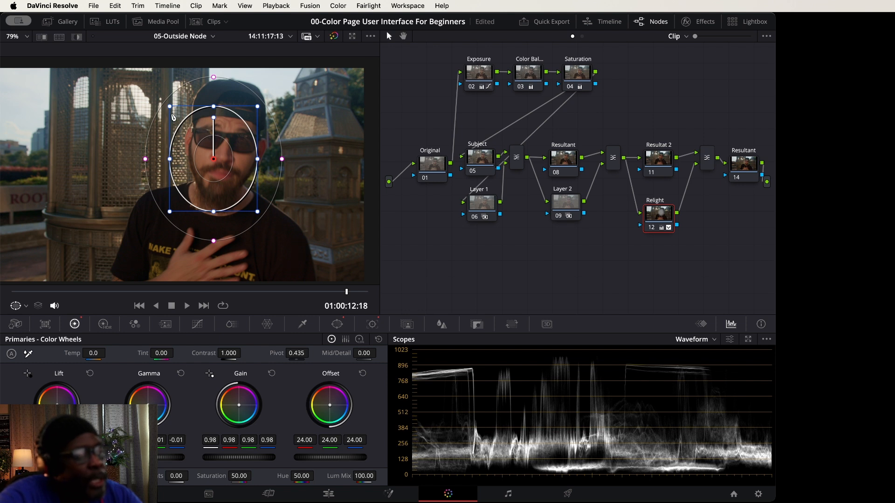
# Shrink and narrow the oval window and centre it more tightly on the face.
pyautogui.moveTo(169, 108); pyautogui.dragTo(173, 112)
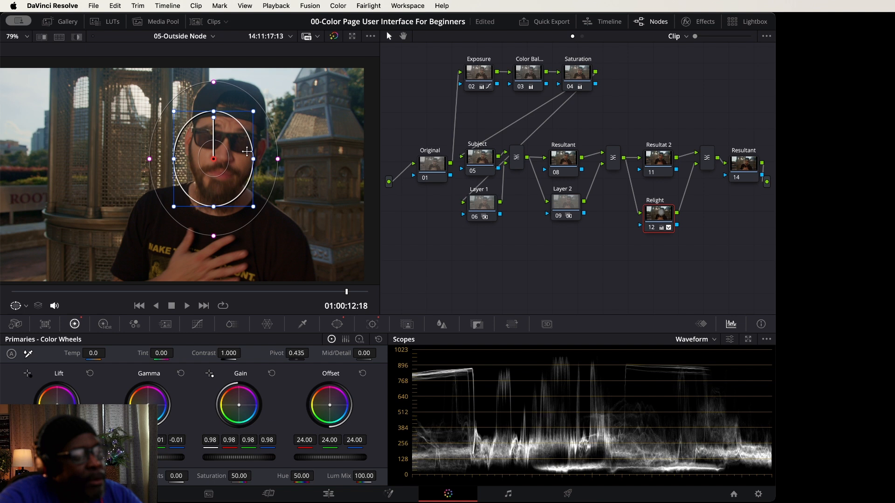
pyautogui.moveTo(232, 131)
pyautogui.mouseDown()
pyautogui.moveTo(255, 129)
pyautogui.moveTo(241, 122)
pyautogui.mouseUp()
pyautogui.moveTo(184, 151); pyautogui.dragTo(176, 153)
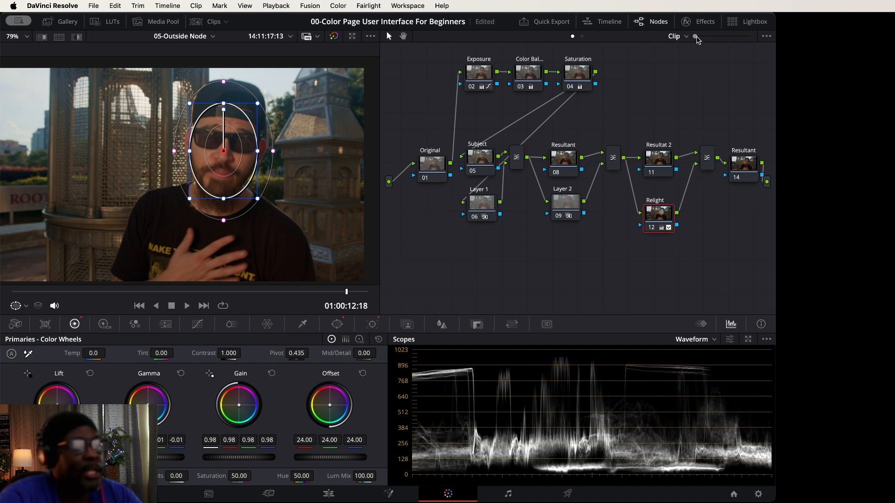
# Enlarge the node graph around the Relight node and add an outside node after it.
pyautogui.moveTo(697, 36); pyautogui.dragTo(732, 36)
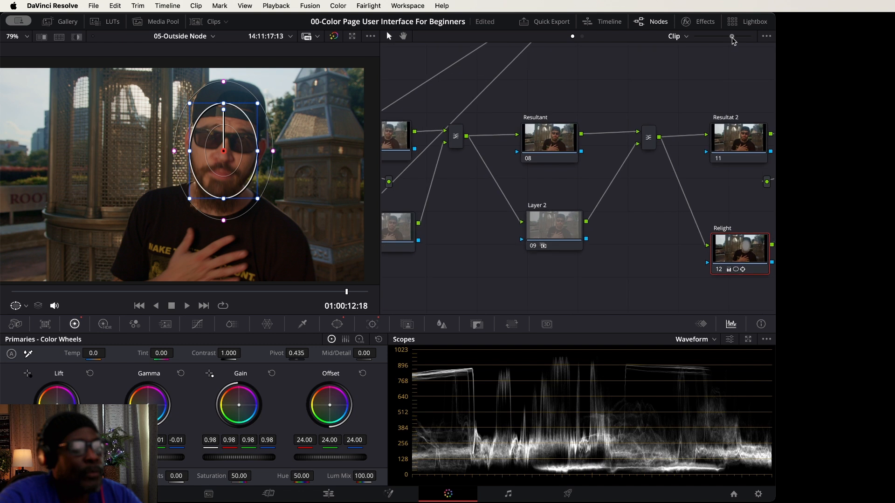
pyautogui.moveTo(751, 205); pyautogui.dragTo(590, 133)
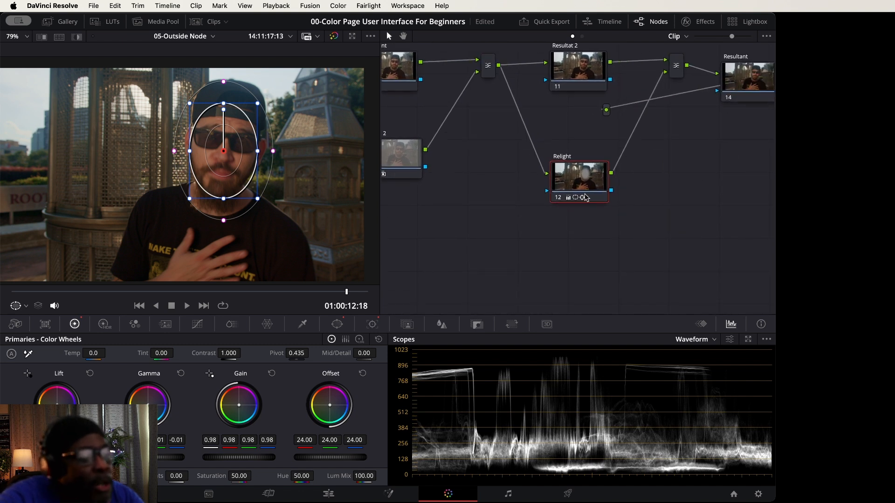
pyautogui.moveTo(589, 181)
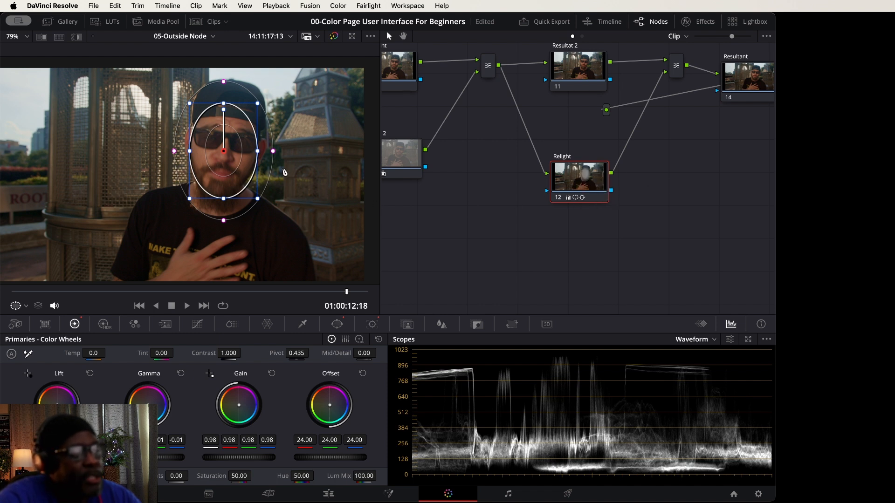
pyautogui.rightClick(595, 181)
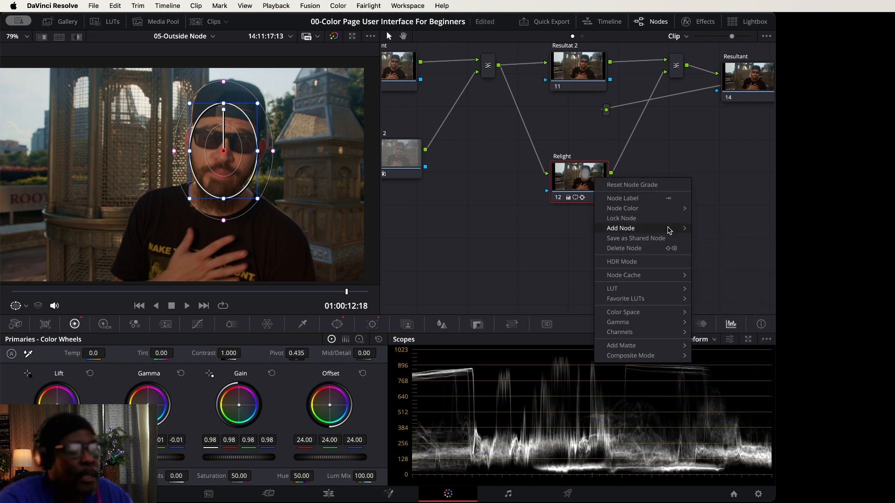
pyautogui.moveTo(670, 230)
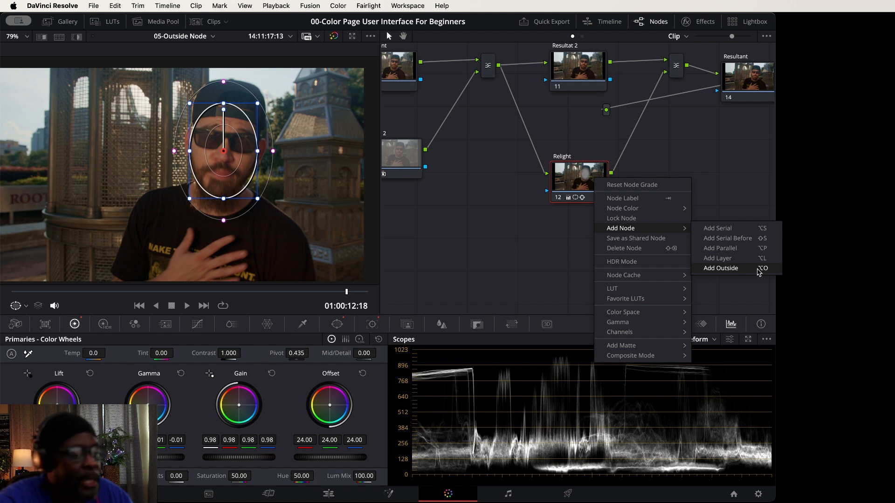
pyautogui.click(727, 271)
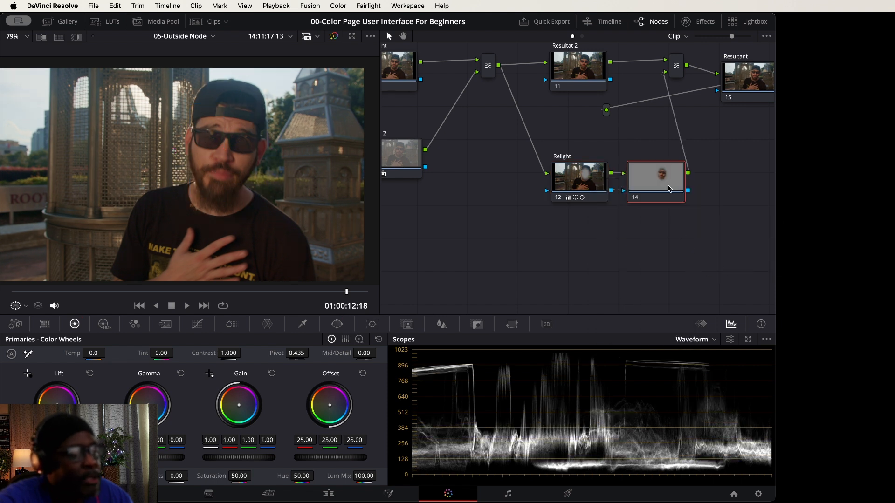
# Compare the Relight node with the new outside node and label the new one "Outside NOde".
pyautogui.click(575, 182)
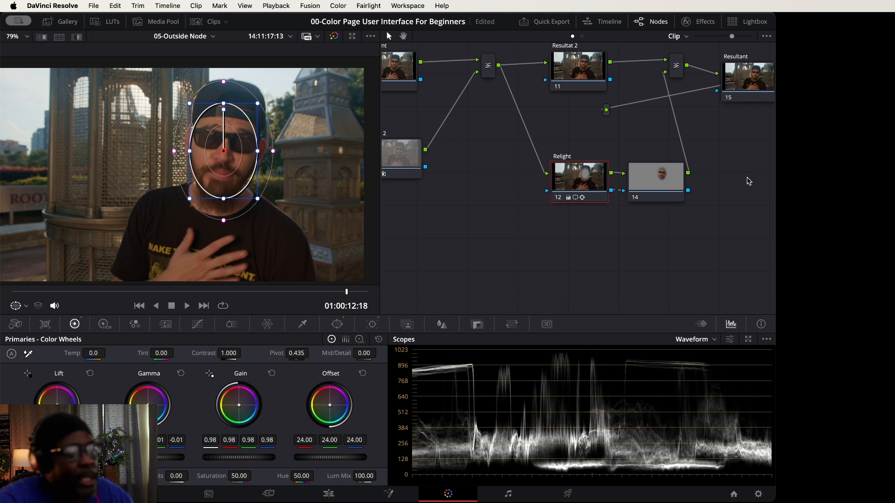
pyautogui.click(664, 181)
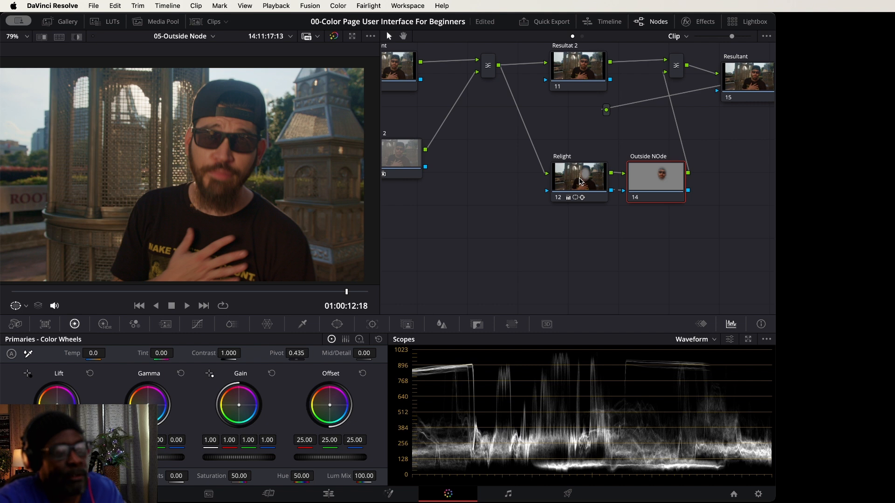
# Revisit the Relight node's window, and set the outside node's contrast to 1.106.
pyautogui.click(587, 185)
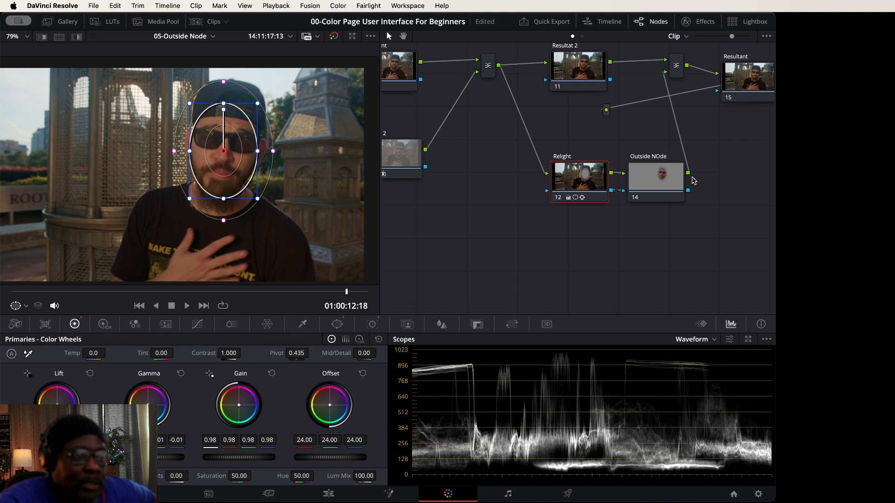
pyautogui.click(651, 183)
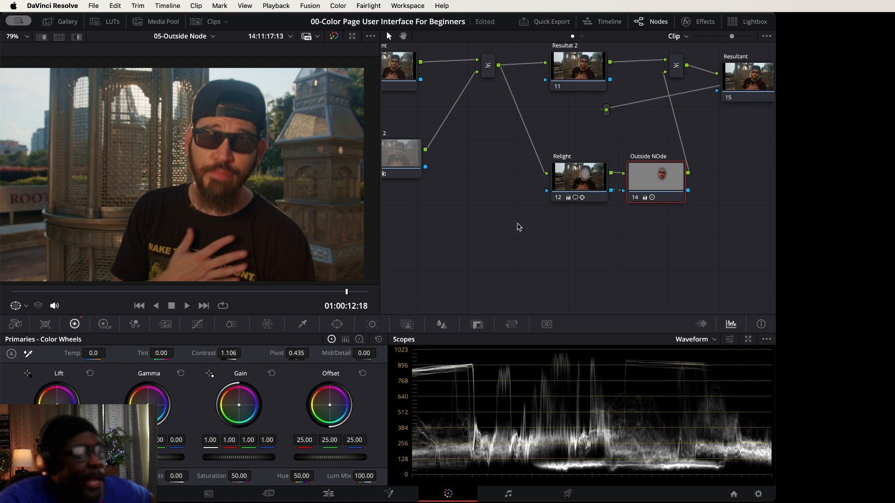
# Toggle the outside node off and on to compare the image with and without its face grade.
pyautogui.click(637, 199)
pyautogui.click(637, 198)
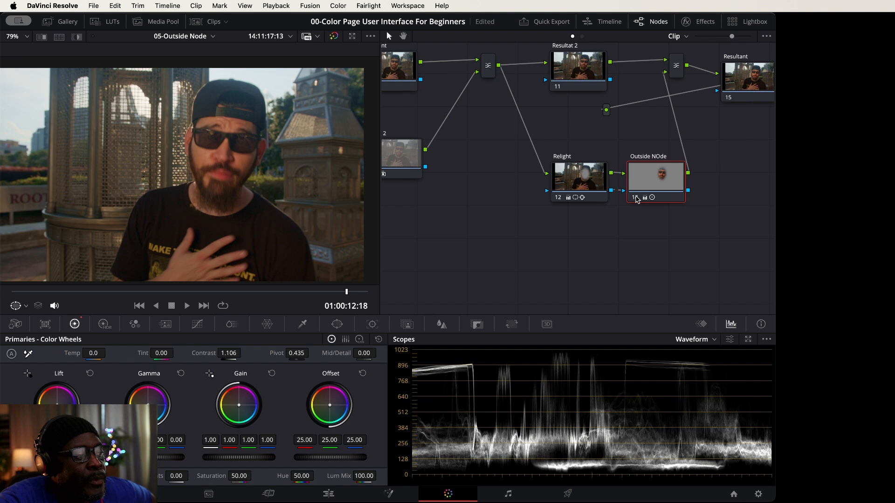
pyautogui.click(637, 199)
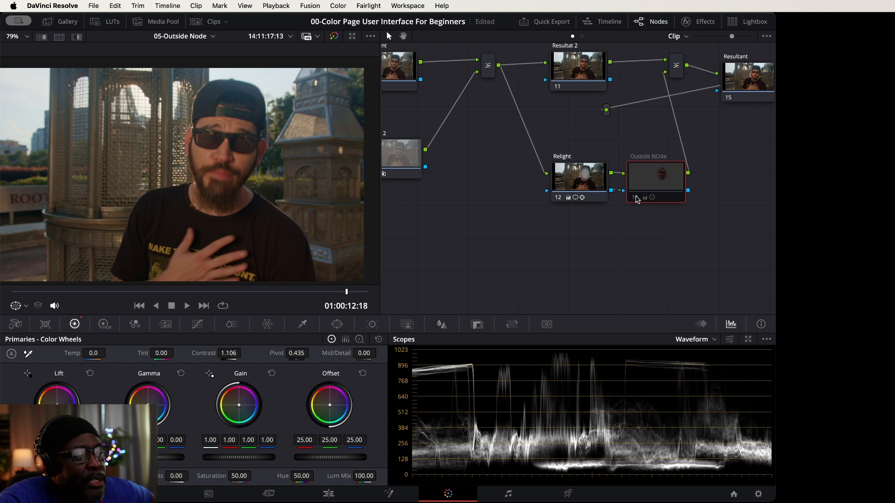
pyautogui.click(637, 198)
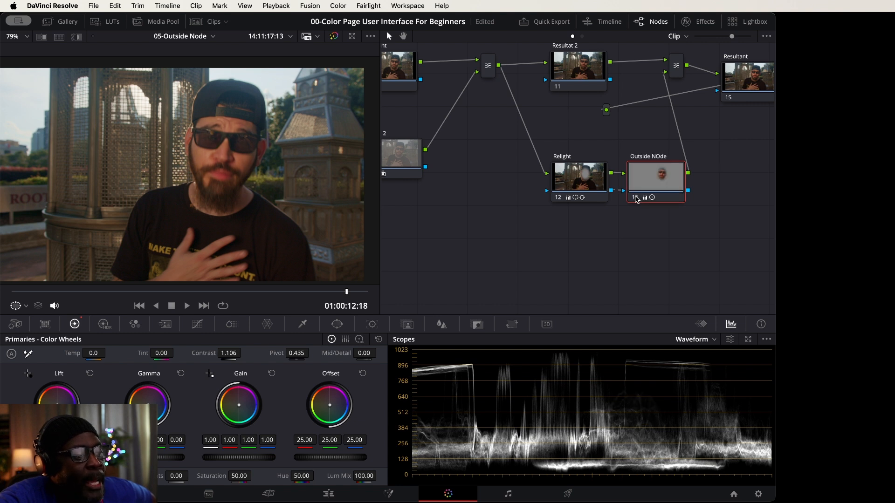
# Lower the highlight endpoint of the Relight node's custom curve slightly to darken the area around the face.
pyautogui.click(564, 194)
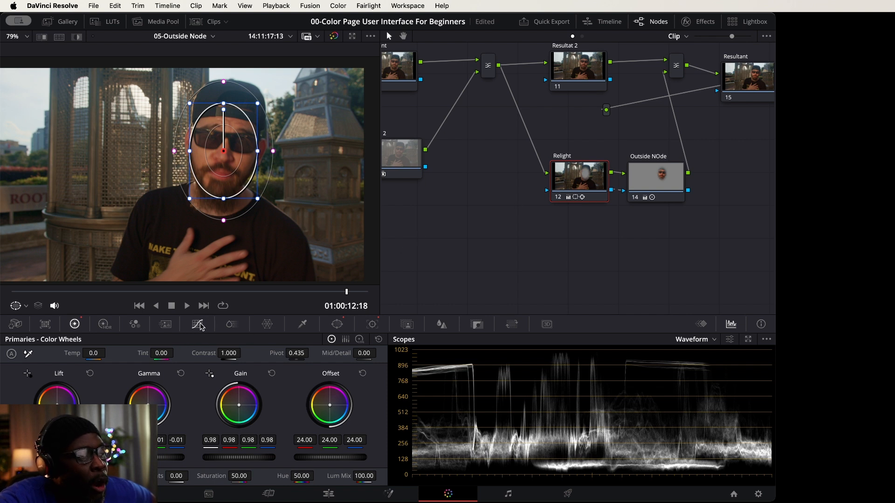
pyautogui.click(198, 324)
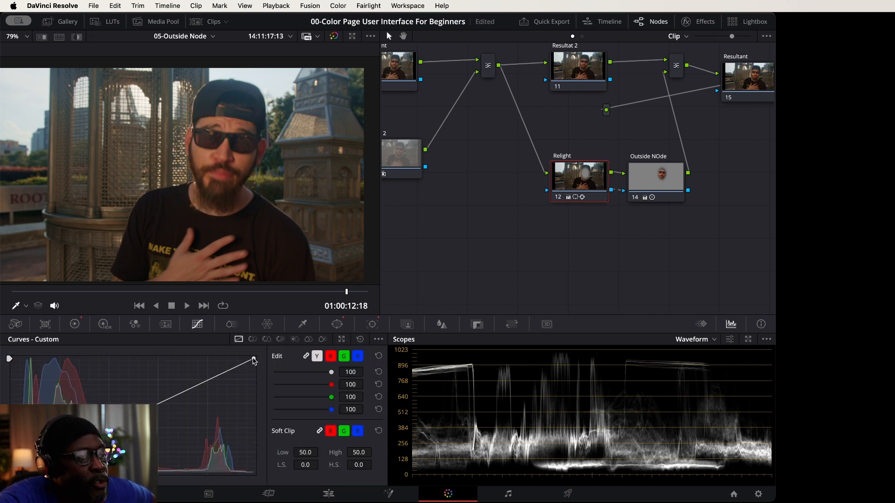
pyautogui.moveTo(253, 359); pyautogui.dragTo(253, 374)
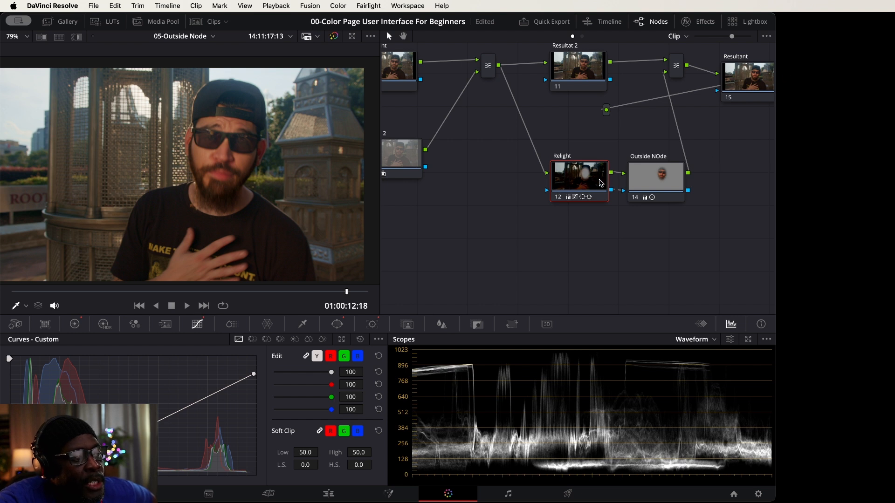
# Bypass and re-enable the outside node twice to check its effect on the face against the darkened surroundings.
pyautogui.click(651, 185)
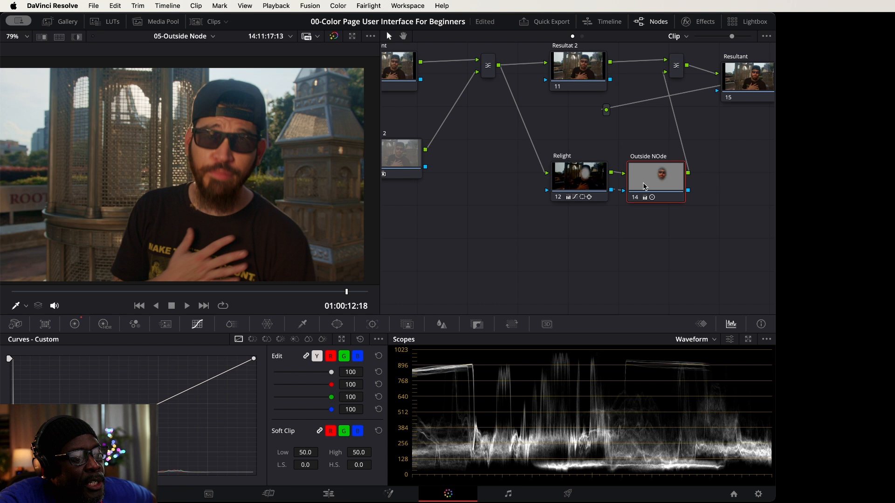
pyautogui.click(635, 198)
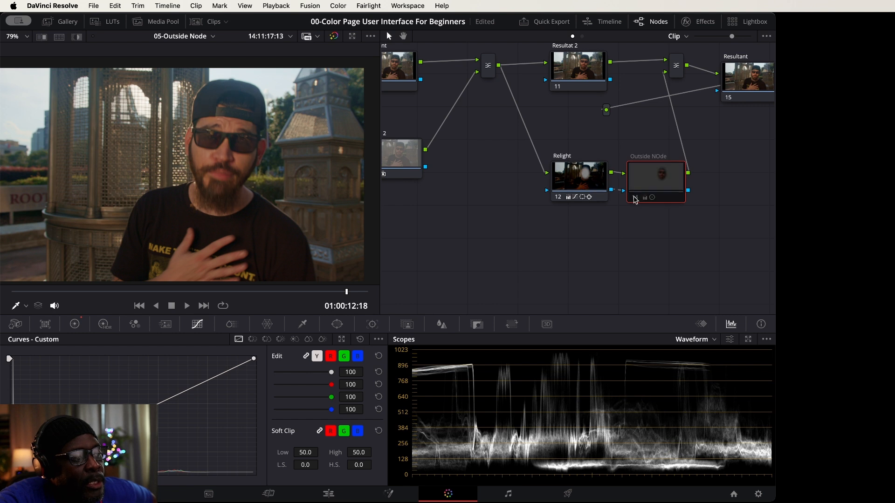
pyautogui.click(635, 198)
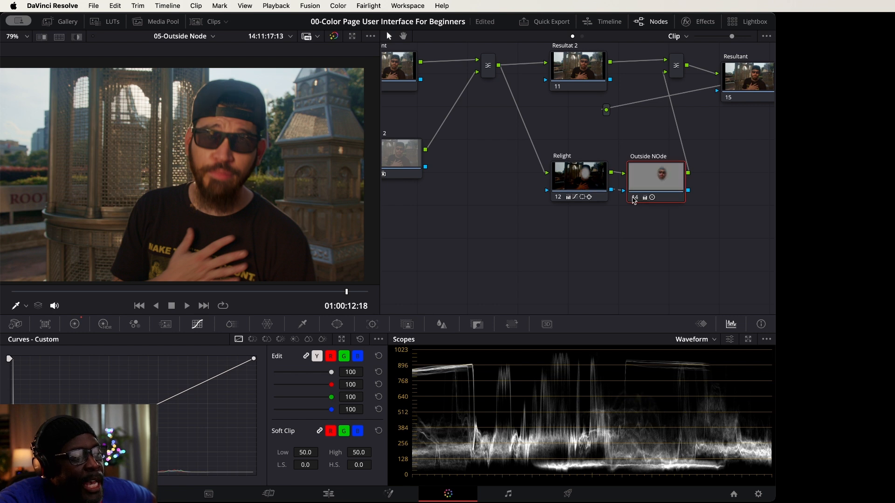
pyautogui.click(634, 198)
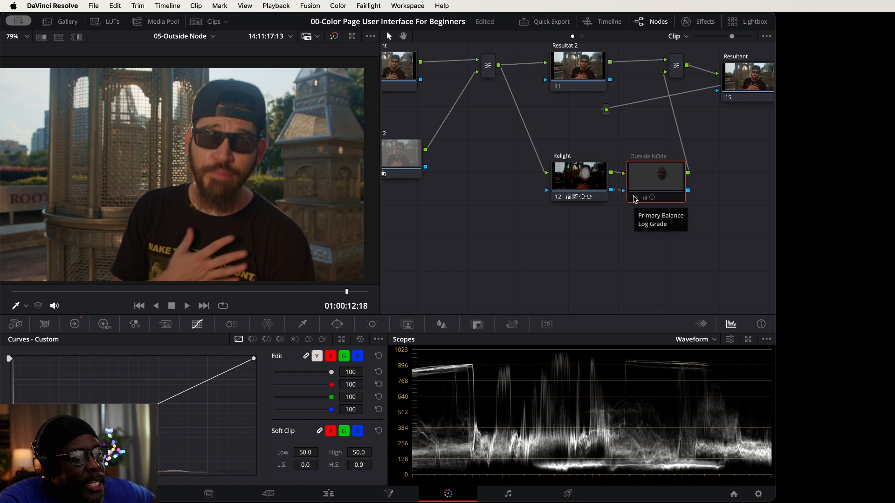
pyautogui.click(634, 197)
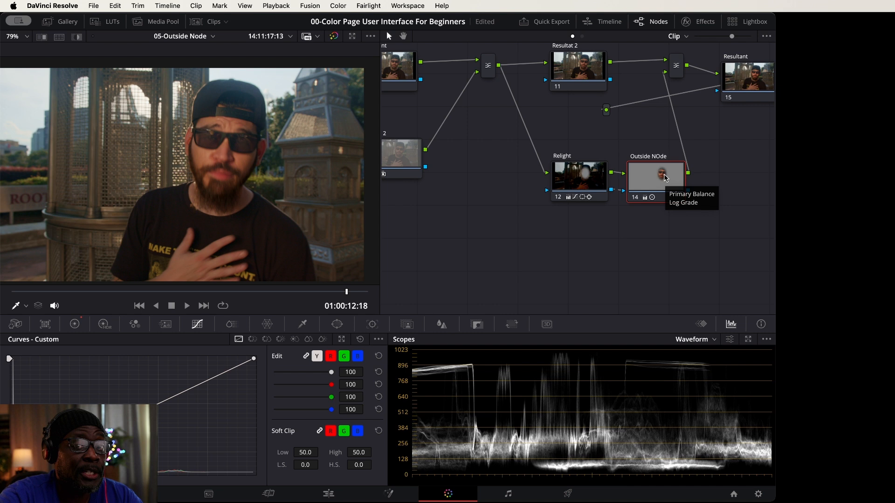
# Shift the Relight node's Offset toward blue, to 24.47 red, 23.19 green and 28.66 blue.
pyautogui.click(580, 185)
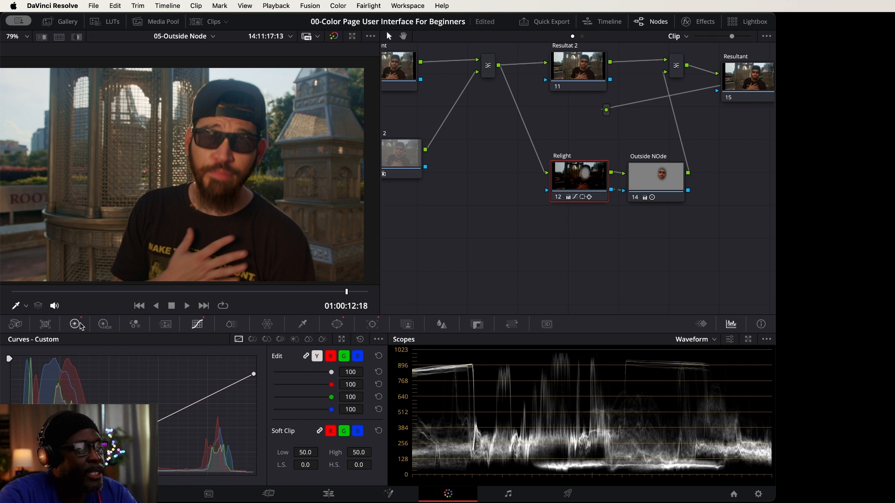
pyautogui.click(74, 325)
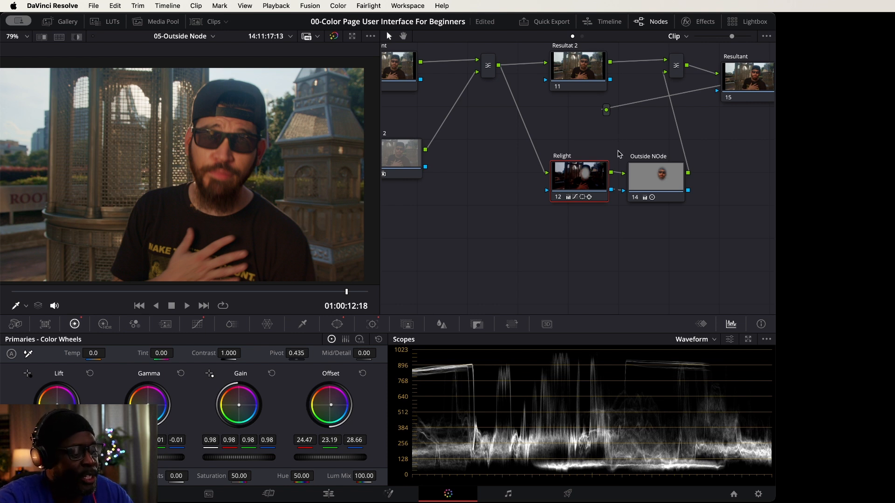
# Switch the Relight node's oval window inversion off and back on to compare which area each node affects.
pyautogui.scroll(-5, 572, 166)
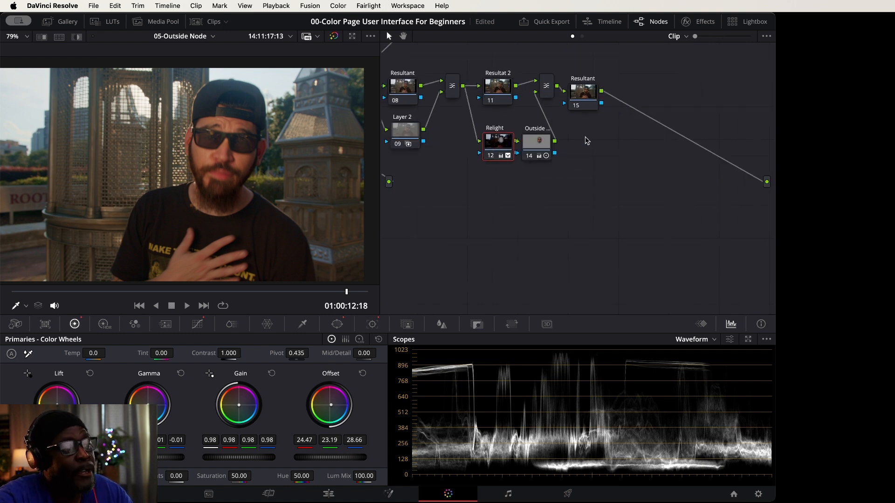
pyautogui.moveTo(587, 140); pyautogui.dragTo(781, 269)
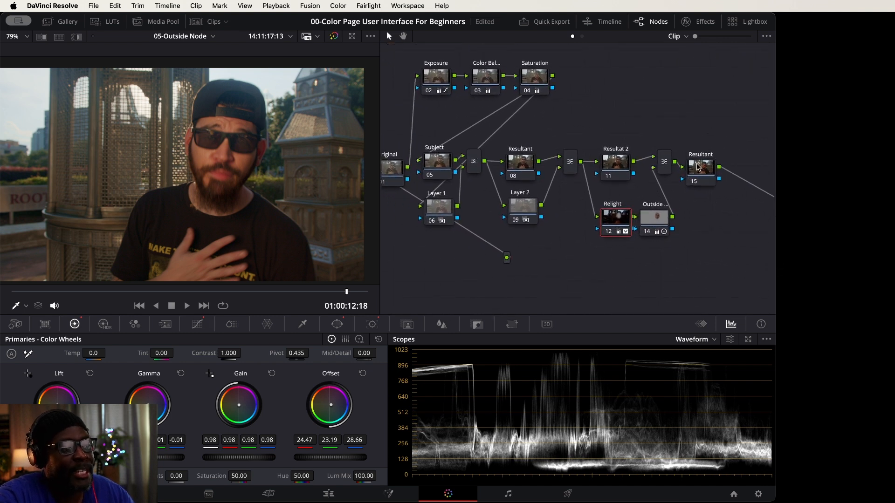
pyautogui.moveTo(647, 83); pyautogui.dragTo(682, 82)
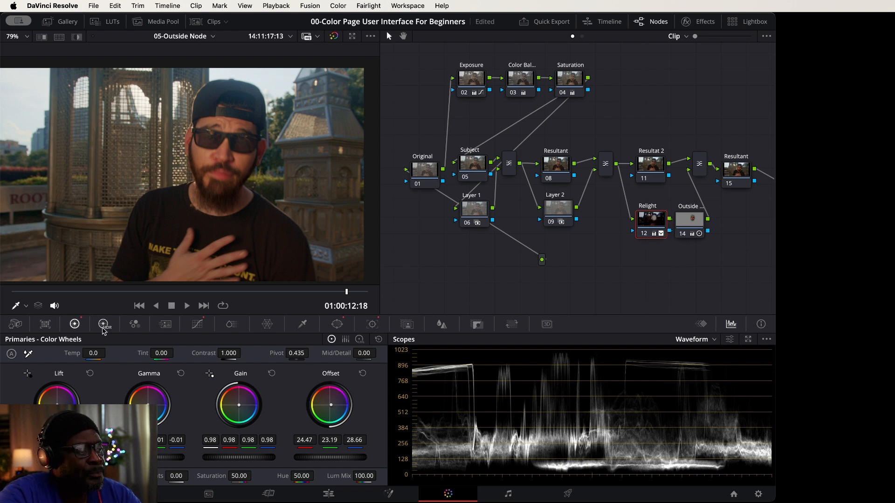
pyautogui.click(337, 324)
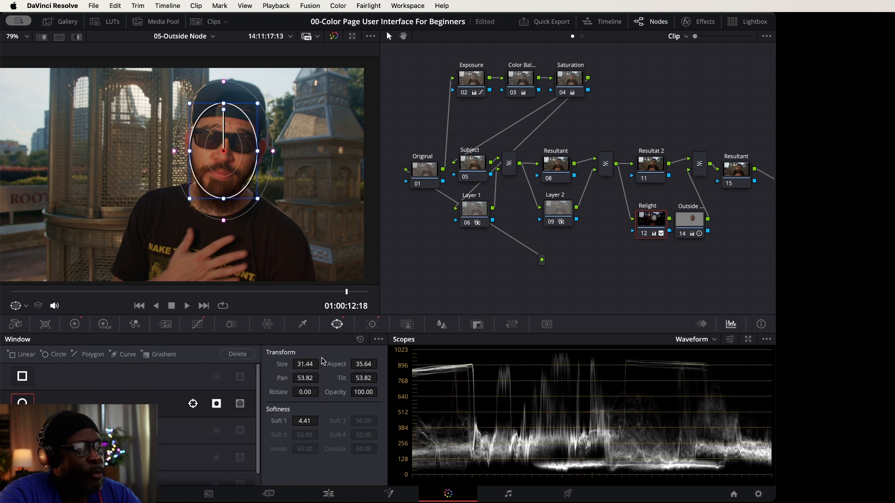
pyautogui.click(217, 404)
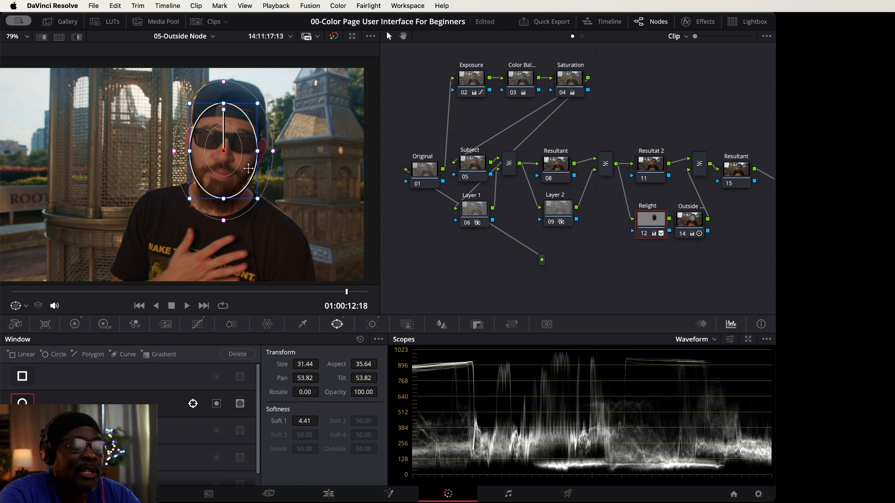
pyautogui.click(217, 404)
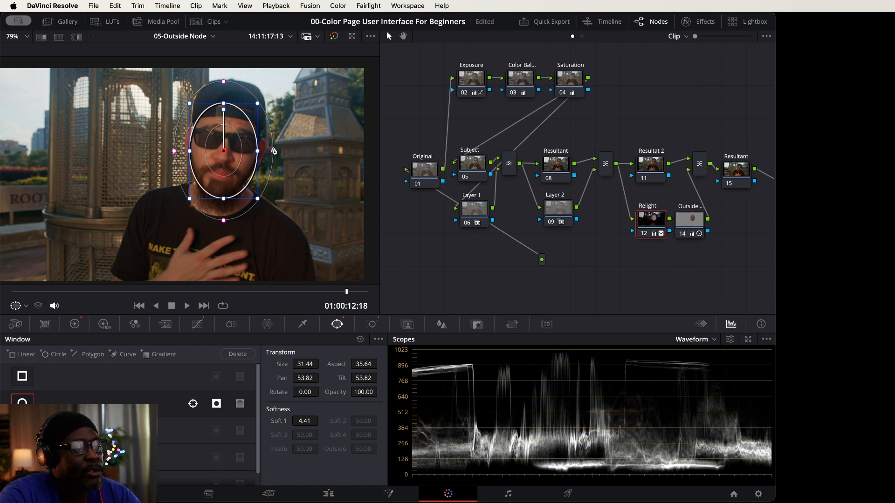
# Add a midtone point to the Relight node's custom curve and pull it down to deepen the surroundings.
pyautogui.click(205, 326)
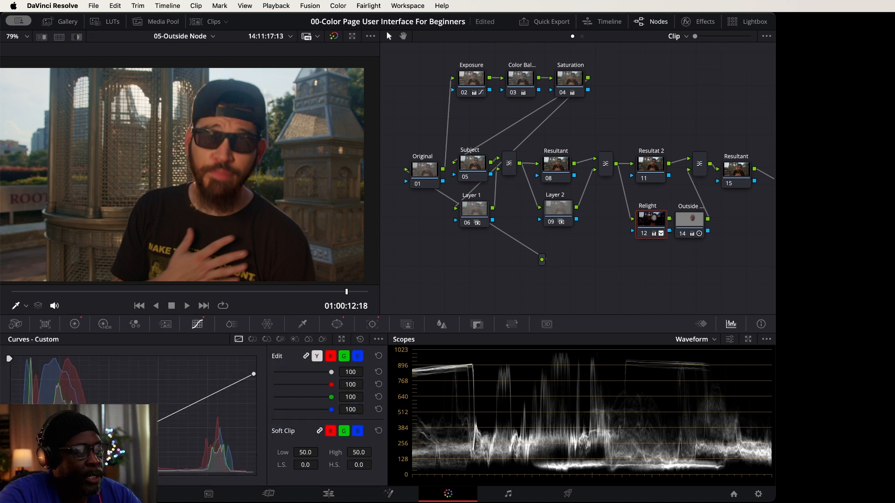
pyautogui.moveTo(159, 421); pyautogui.dragTo(161, 444)
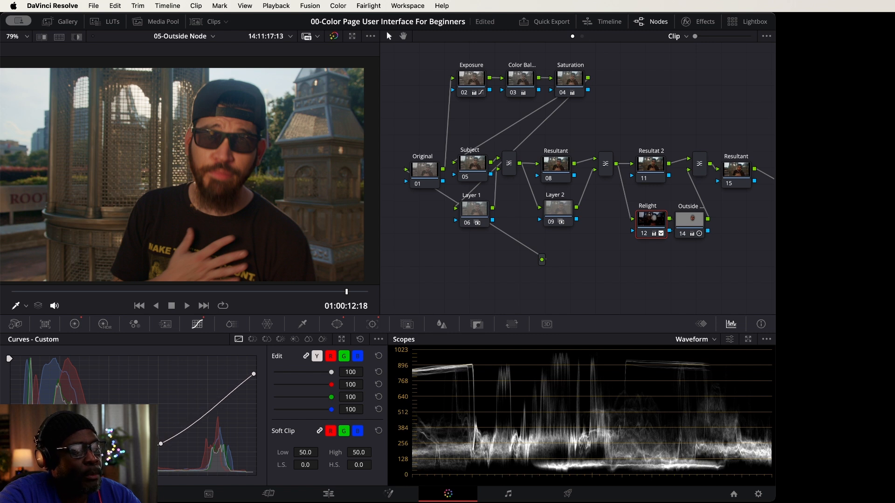
pyautogui.moveTo(162, 446); pyautogui.dragTo(177, 445)
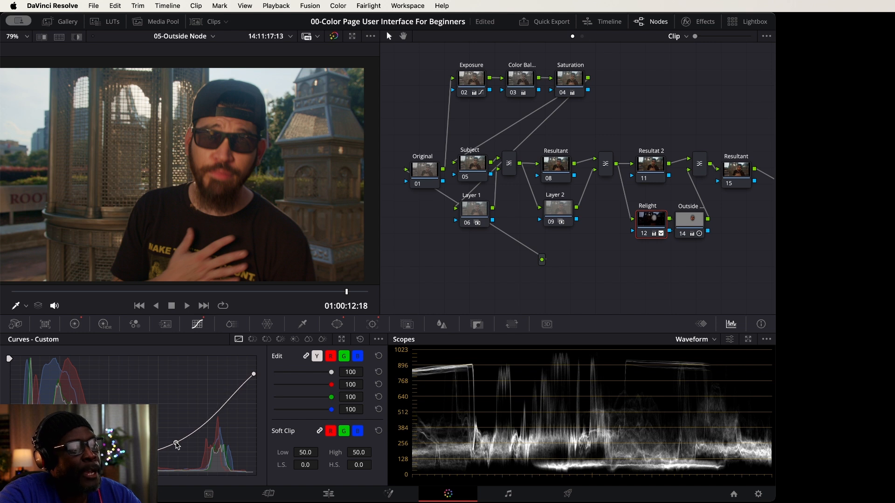
# Select the outside node and scrub the clip back to 01:00:04:20 to review the relit grade.
pyautogui.click(681, 223)
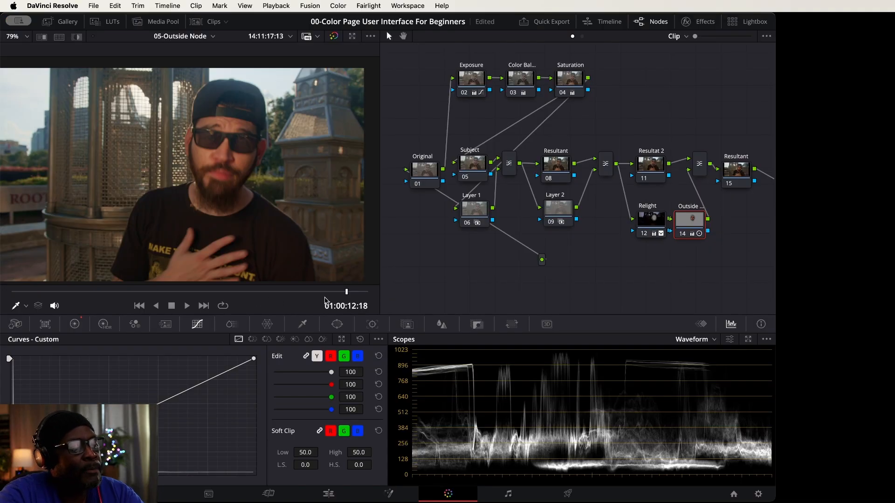
pyautogui.moveTo(329, 297); pyautogui.dragTo(156, 303)
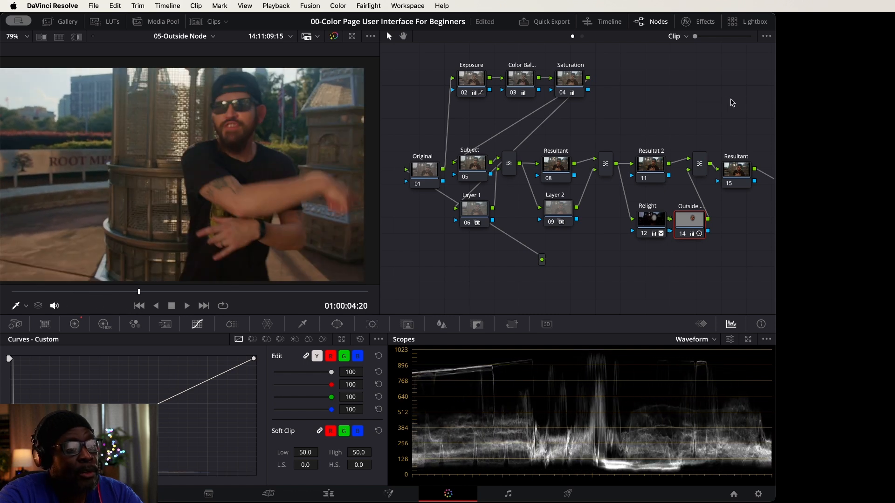